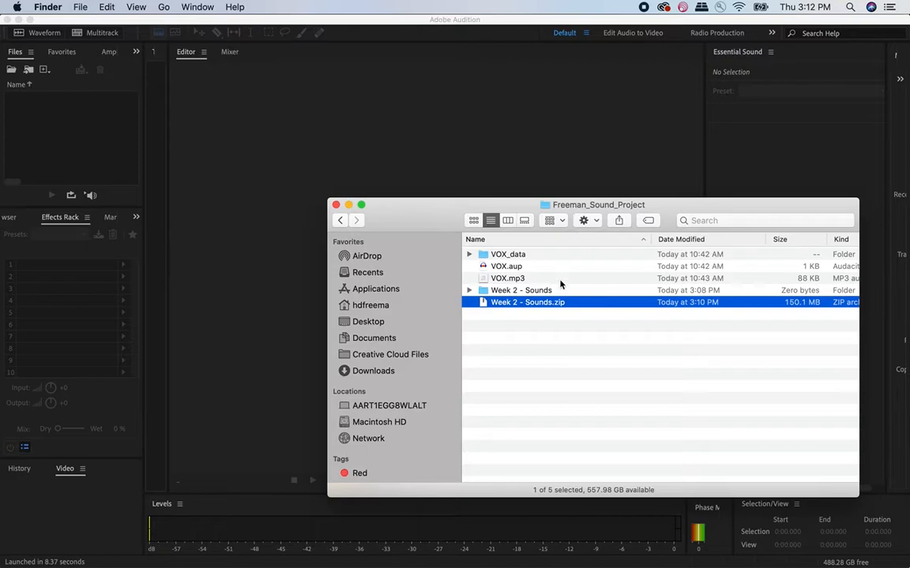
- Open the Week 2 - Sounds folder and look through the contents of its Ambient subfolder
click(508, 318)
double_click(508, 292)
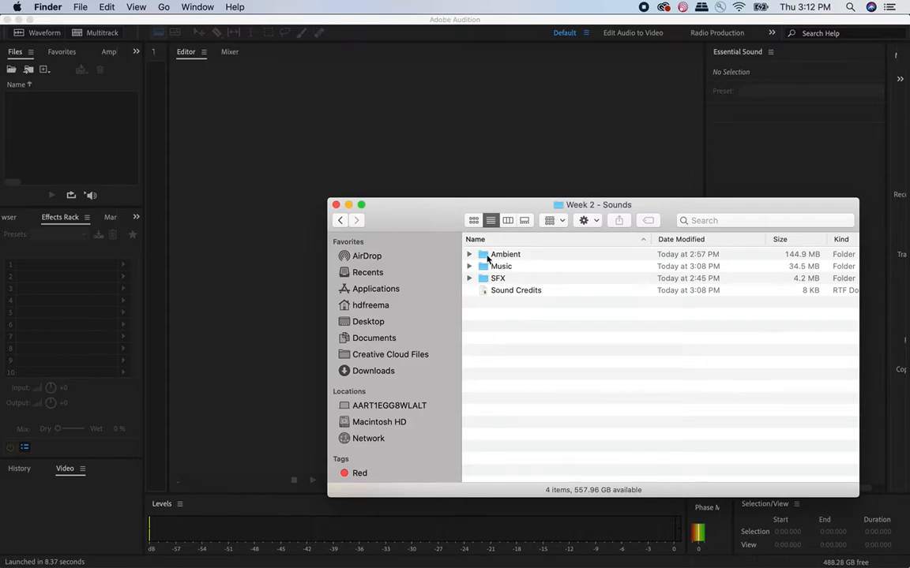
click(469, 255)
click(469, 338)
click(469, 338)
click(469, 254)
- Read through the Sound Credits document's SFX, Ambient Sounds and Music license sections, then close it
double_click(499, 292)
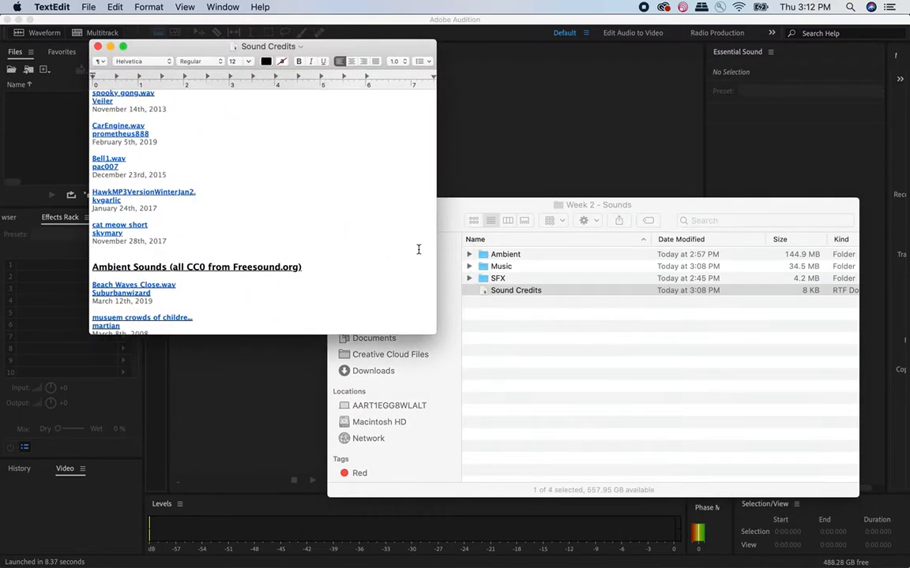
scroll(395, 230, up, 1)
scroll(396, 229, down, 5)
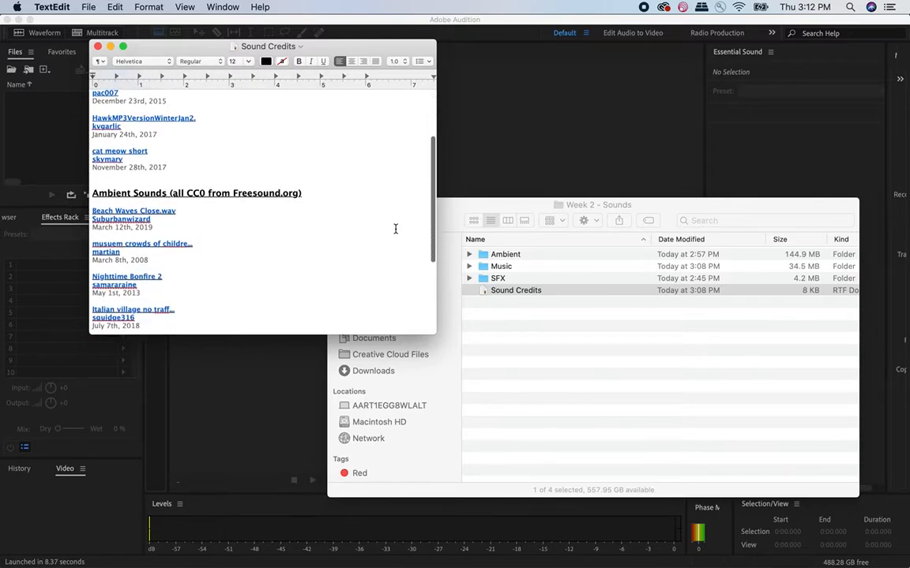
scroll(396, 229, down, 3)
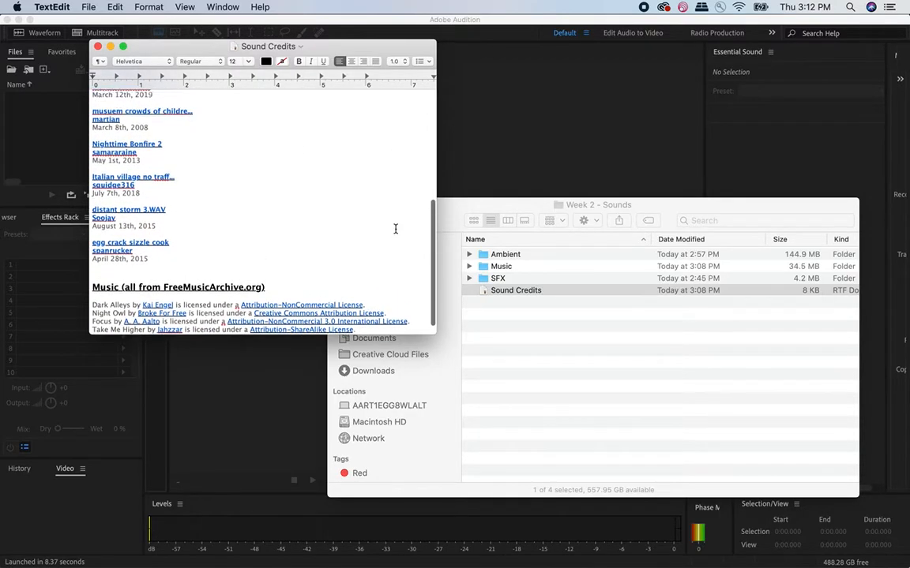
scroll(391, 228, up, 5)
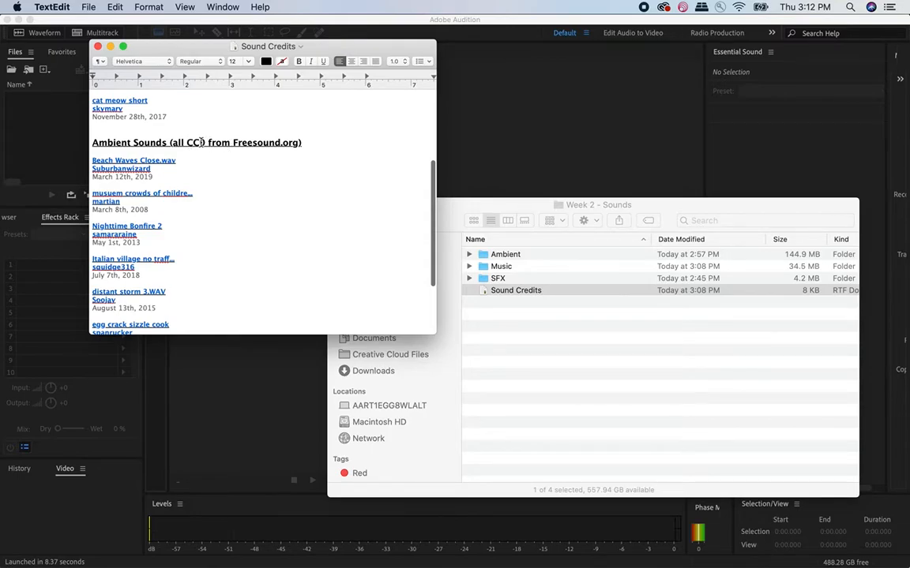
scroll(250, 162, up, 5)
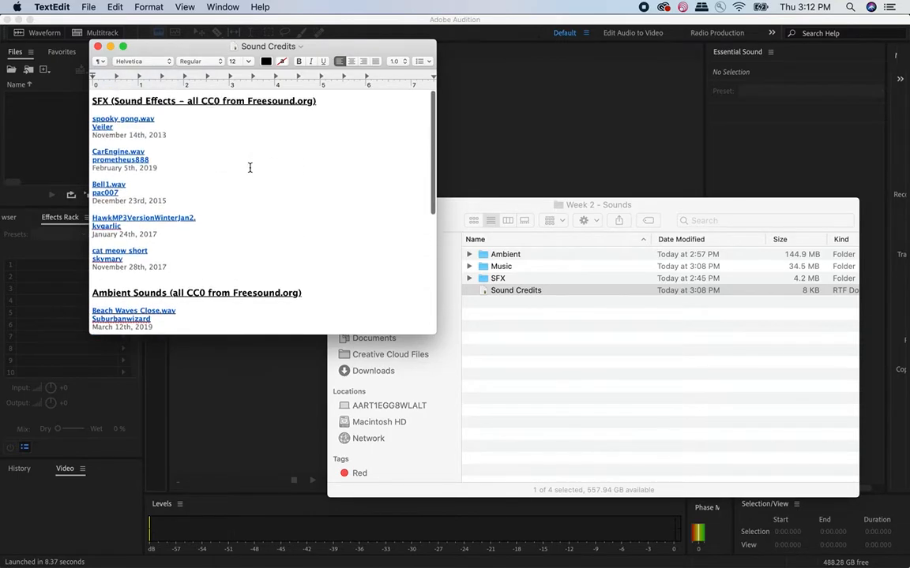
scroll(250, 166, down, 5)
scroll(250, 167, down, 6)
scroll(237, 189, up, 1)
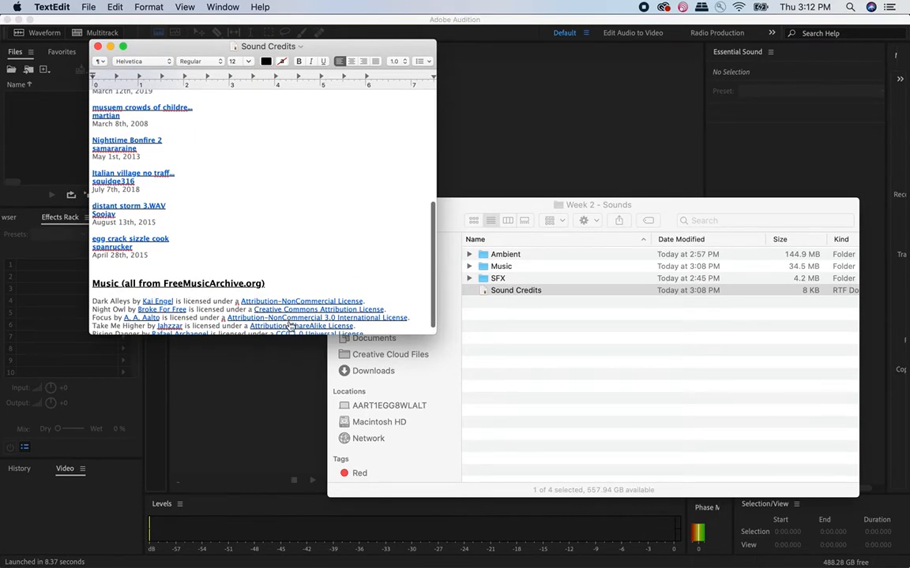
scroll(276, 312, down, 1)
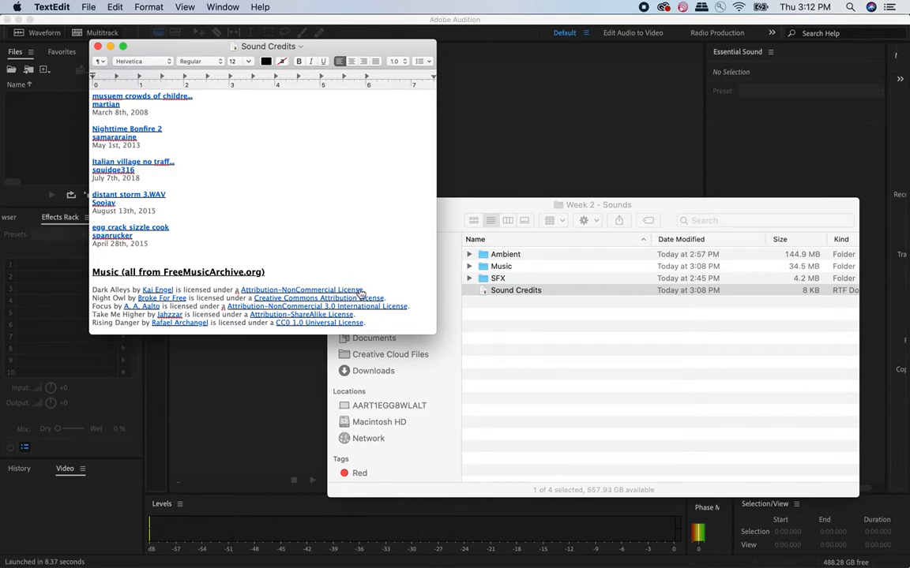
click(99, 47)
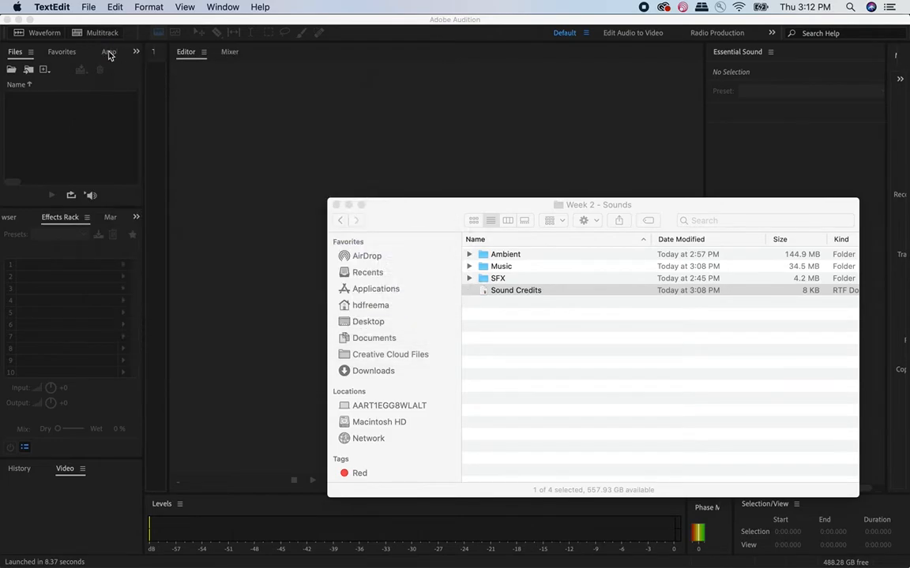
- Examine the file info of the Focus track in the Music folder, highlighting its source URL, and return to Week 2 - Sounds
click(487, 268)
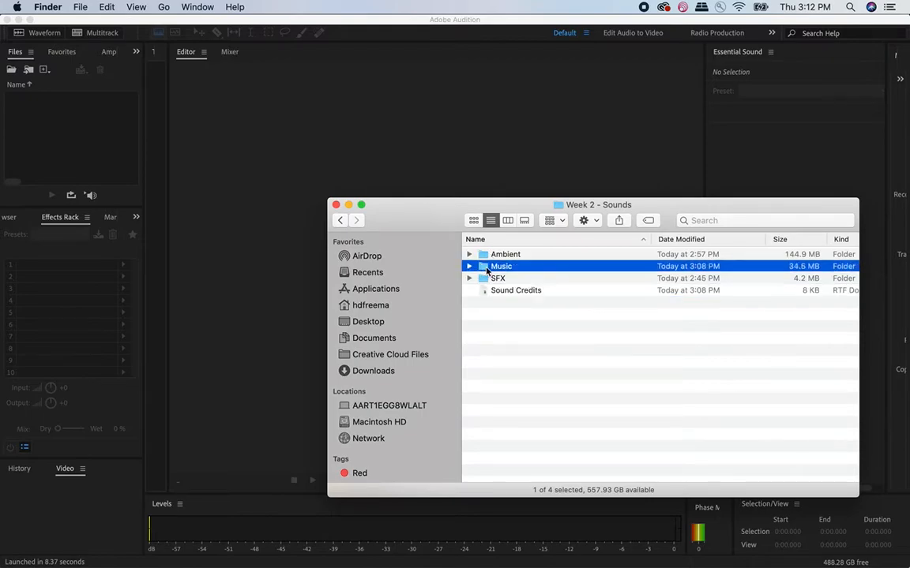
double_click(488, 268)
click(495, 254)
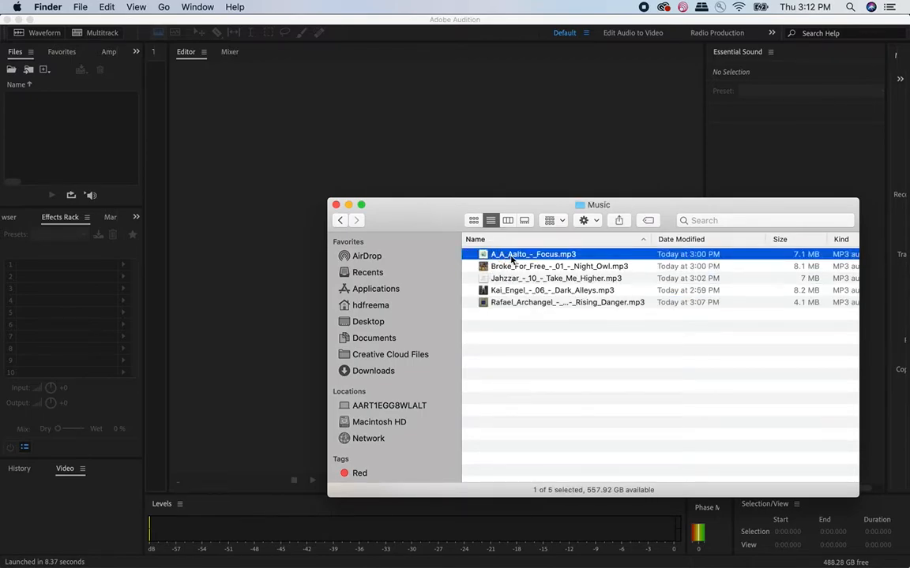
key(super+i)
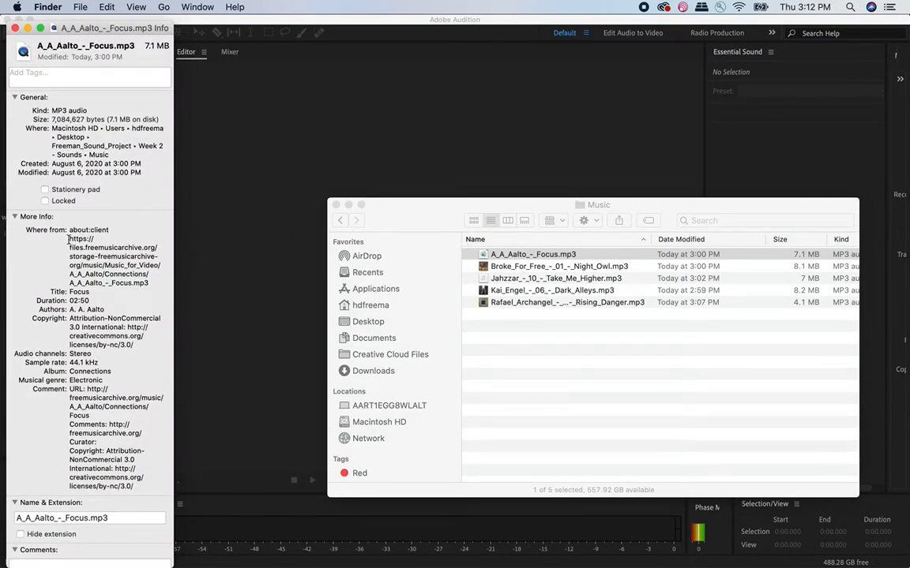
drag(89, 390, 157, 406)
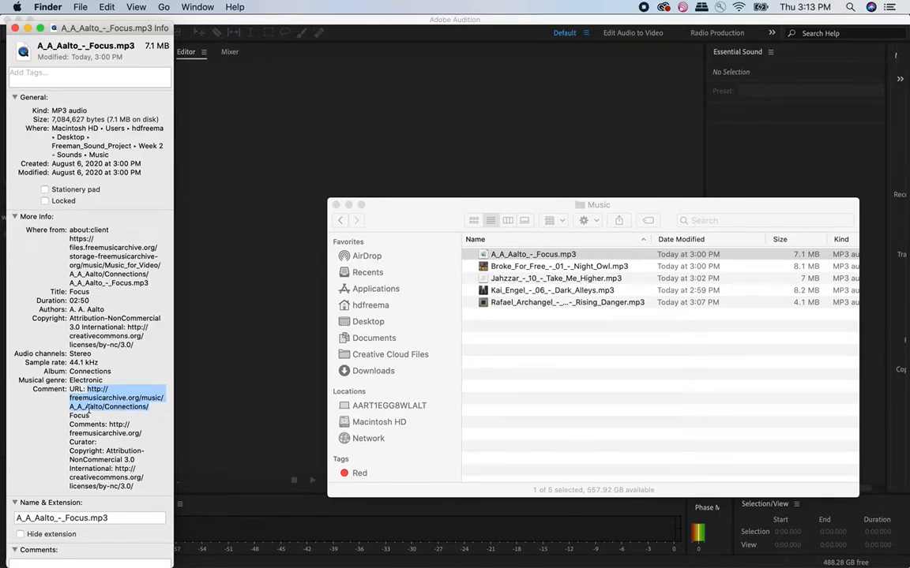
click(92, 431)
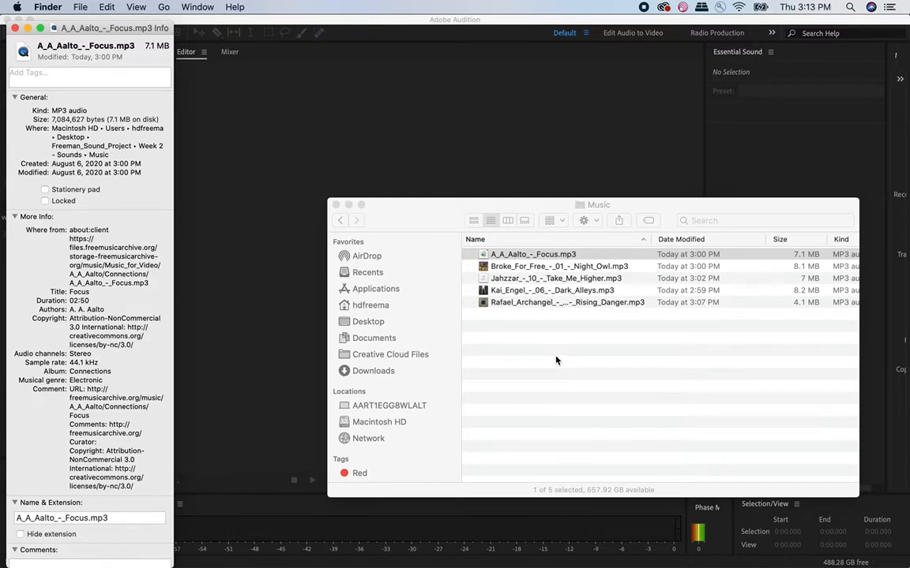
click(15, 29)
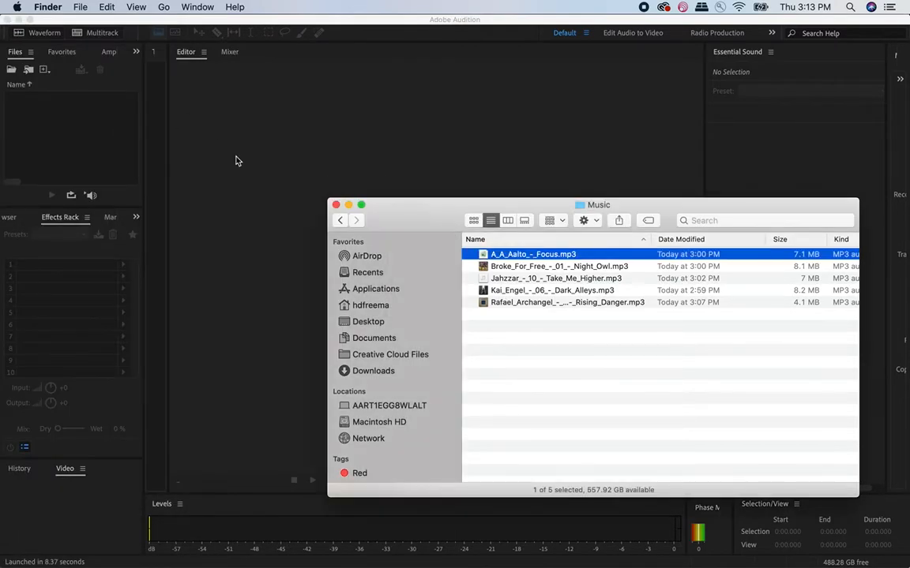
click(402, 223)
click(340, 219)
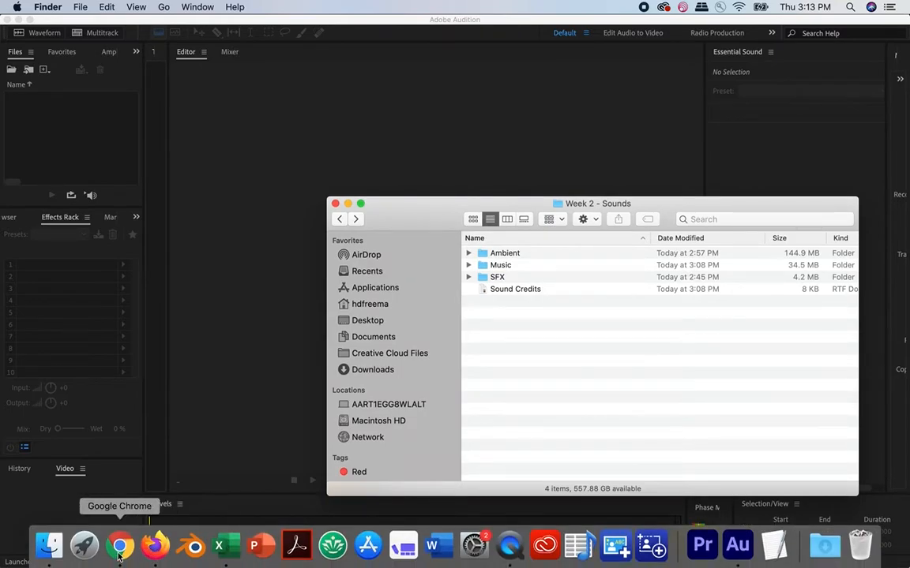
- Switch to Firefox and search Freesound for "room tone"
click(119, 546)
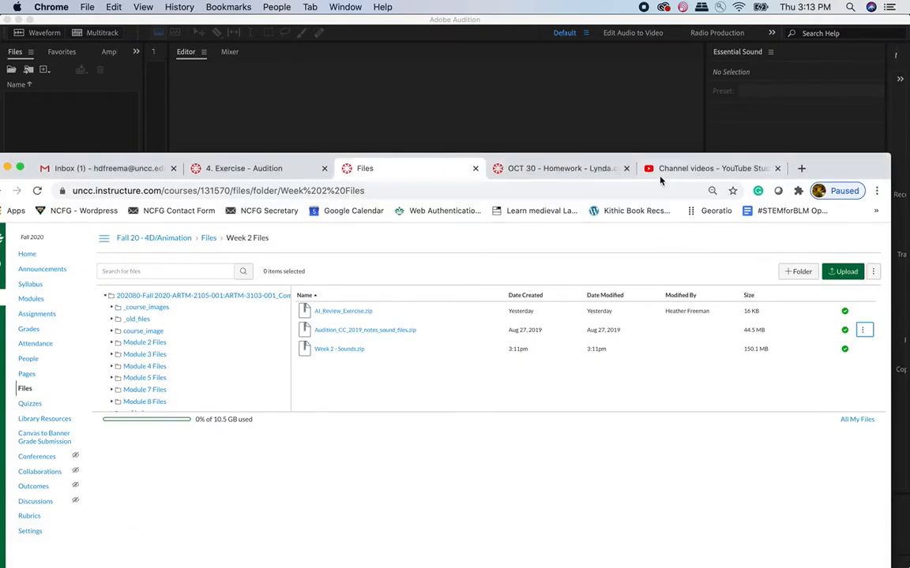
click(155, 546)
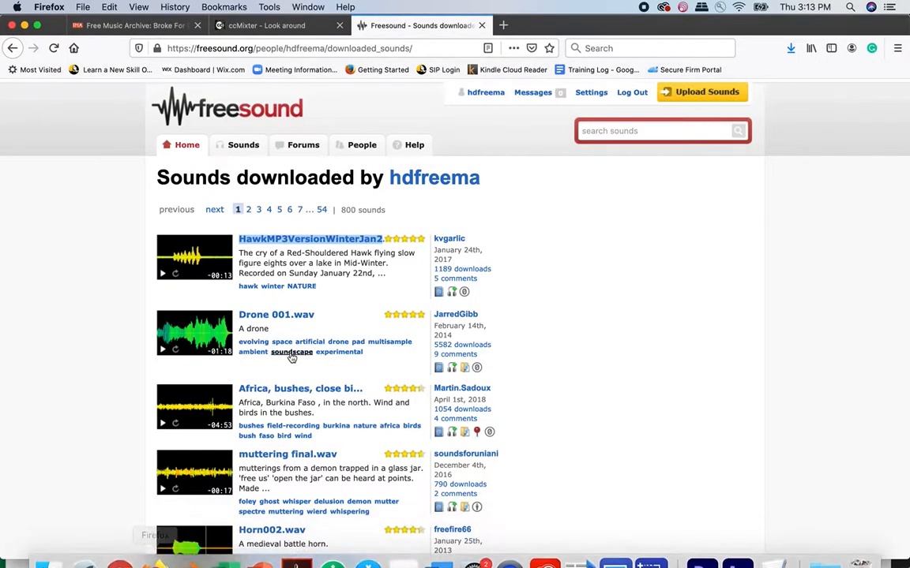
click(622, 130)
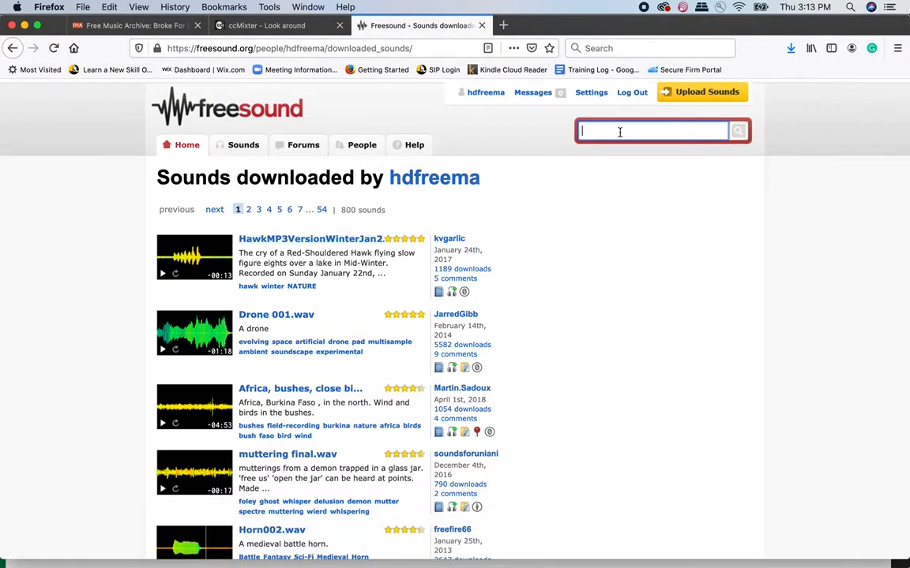
text(room tone)
key(Return)
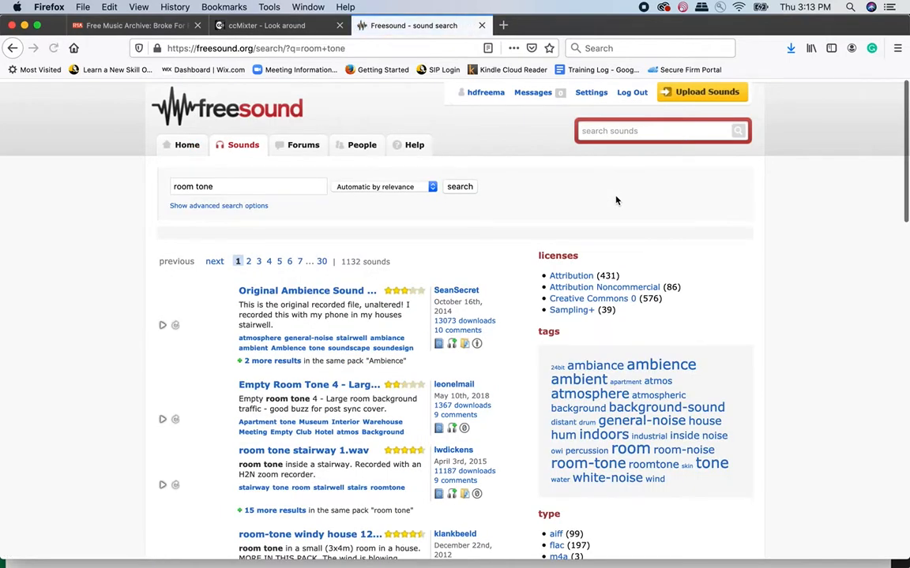
- Filter the room tone results to the Creative Commons 0 license and browse the matching sounds
scroll(607, 219, down, 1)
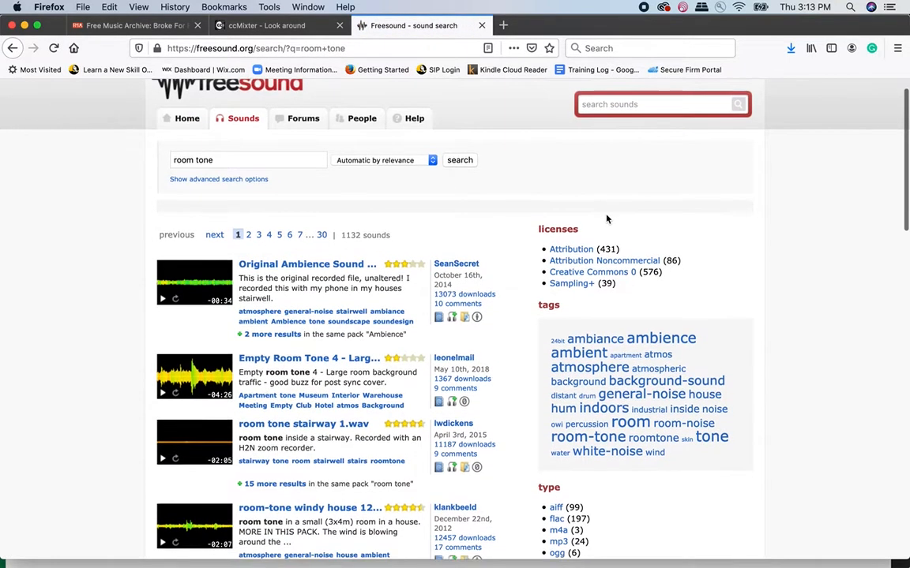
scroll(607, 219, down, 1)
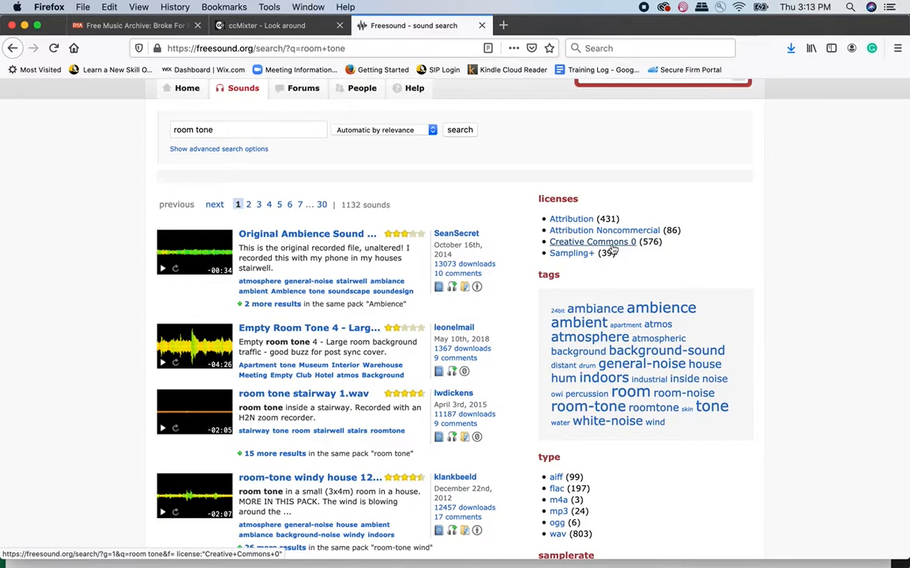
click(615, 243)
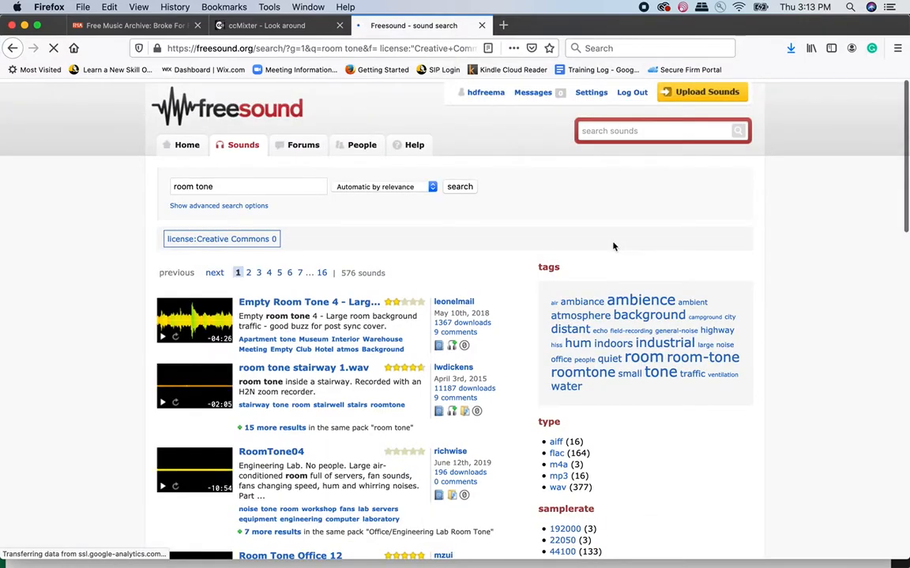
scroll(600, 331, down, 2)
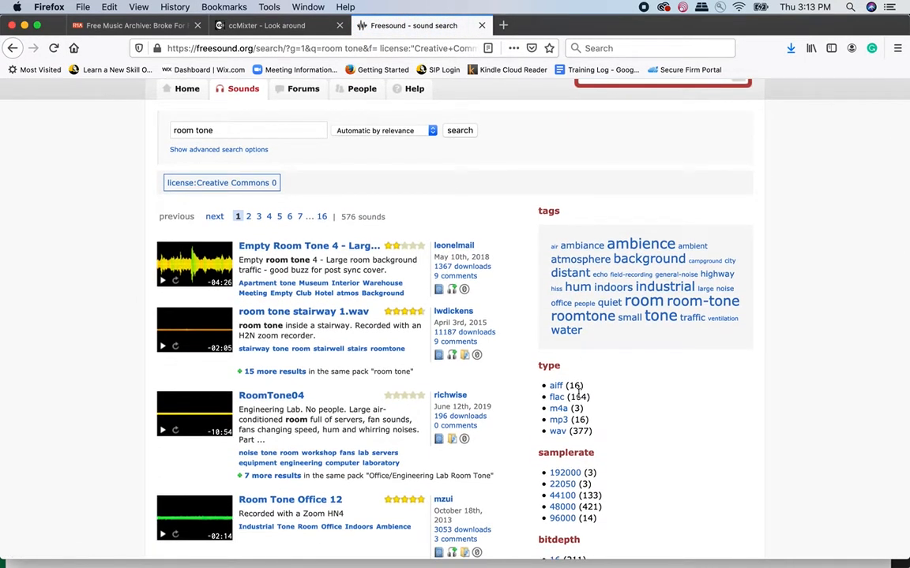
scroll(579, 388, down, 1)
scroll(207, 370, down, 1)
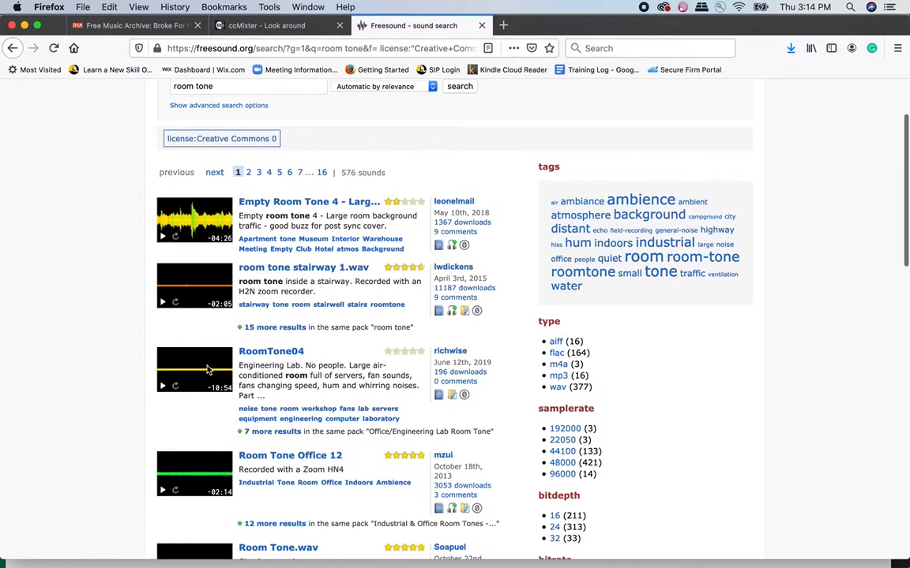
- Preview the sound "room tone stairway 1.wav" briefly and open its detail page
click(162, 302)
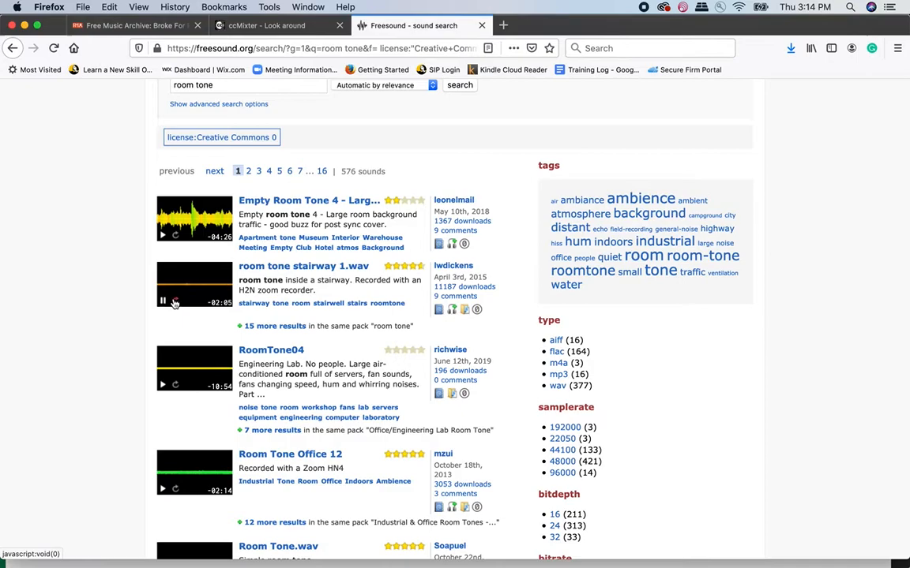
click(163, 302)
click(331, 267)
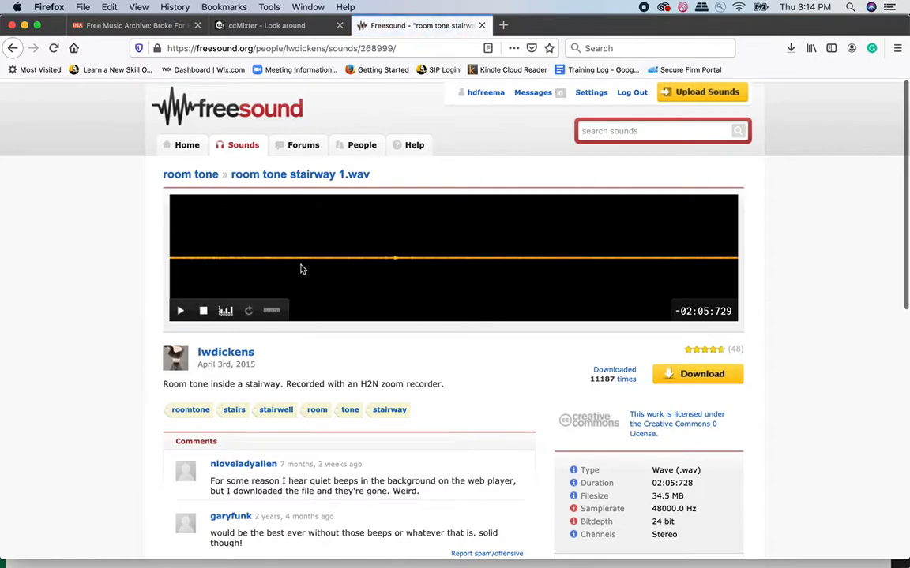
- Move the Firefox window out of the way and switch back to Adobe Audition
drag(586, 26, 585, 230)
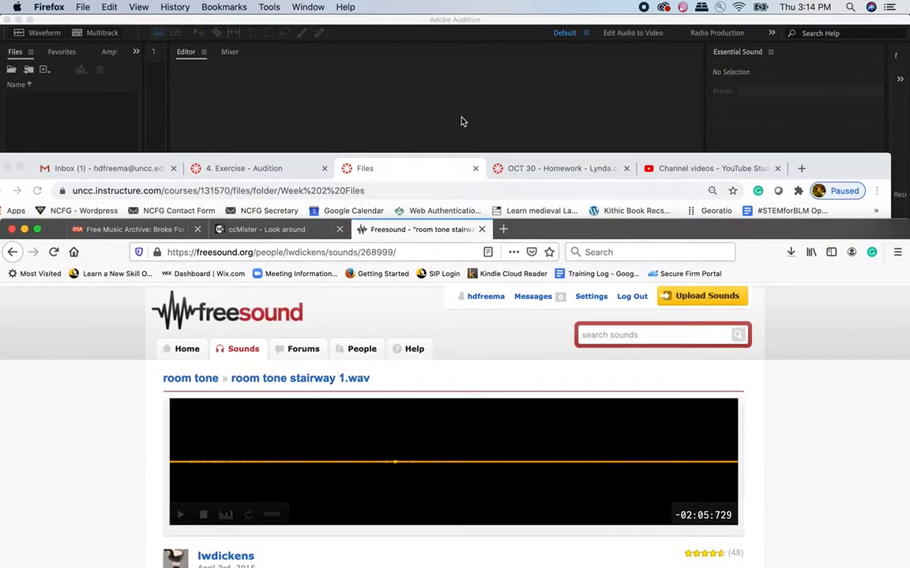
click(462, 121)
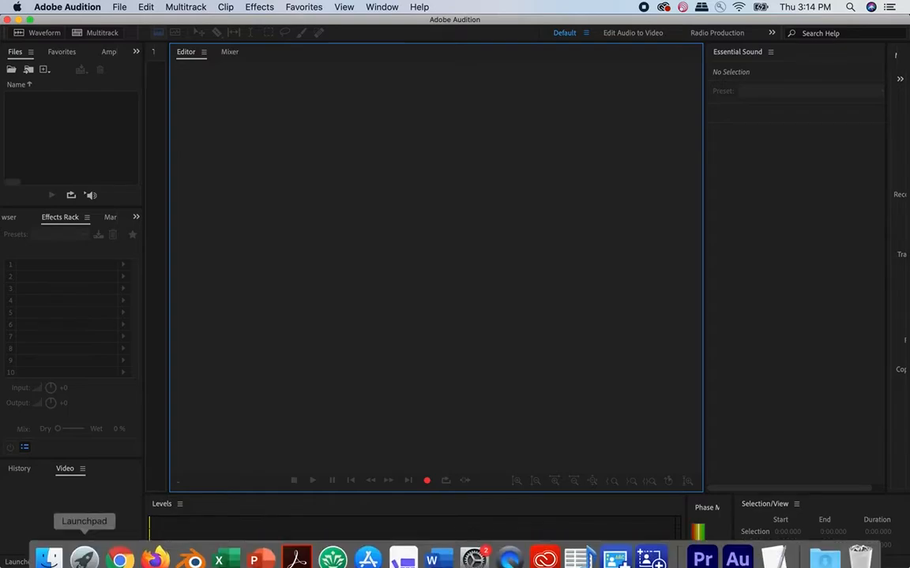
click(49, 561)
click(71, 160)
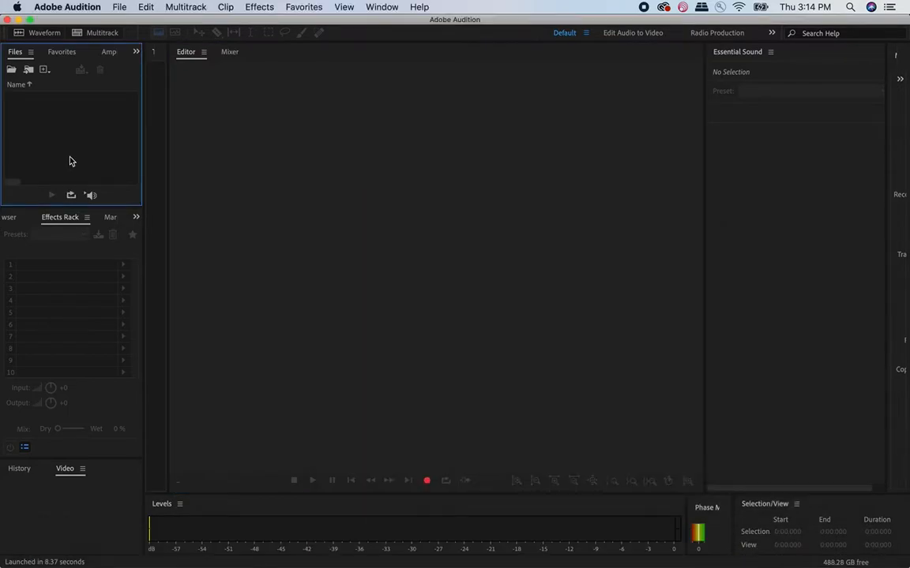
- Import VOX.mp3 from the sound project folder on the Desktop into Audition
click(120, 7)
mouse_move(182, 221)
click(329, 223)
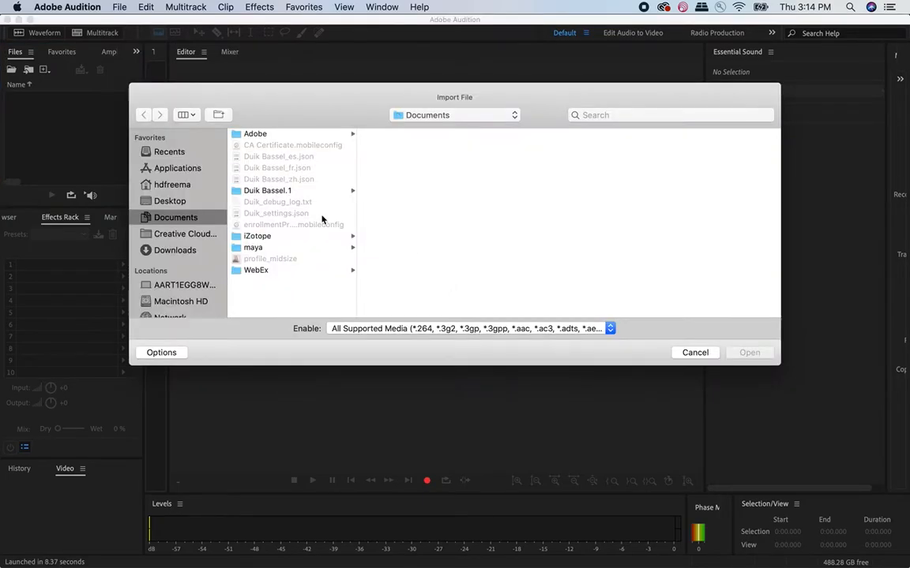
click(173, 202)
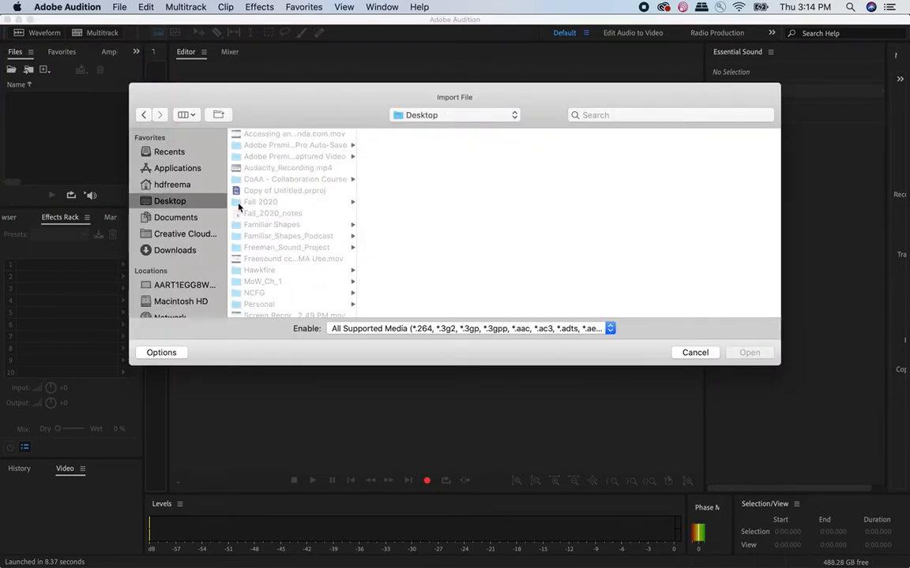
scroll(290, 237, down, 2)
click(288, 226)
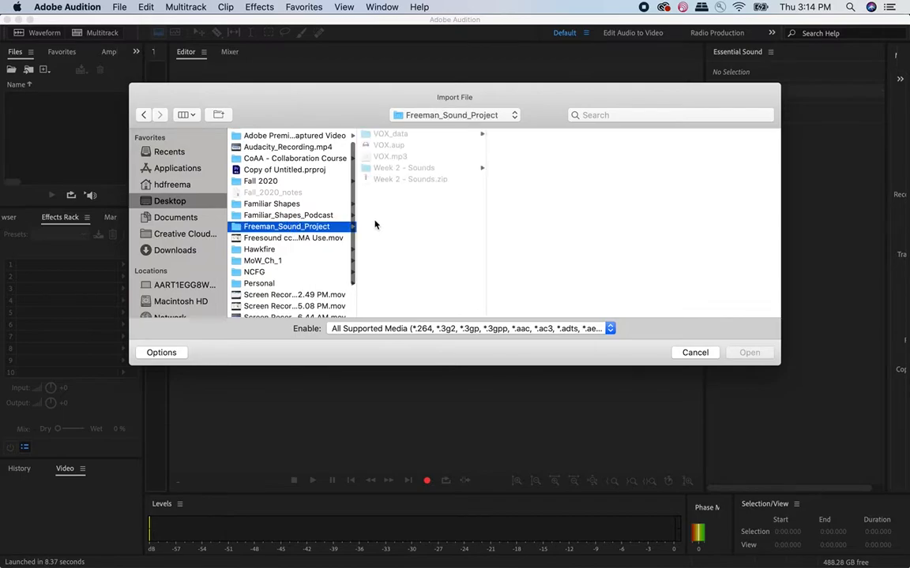
click(392, 157)
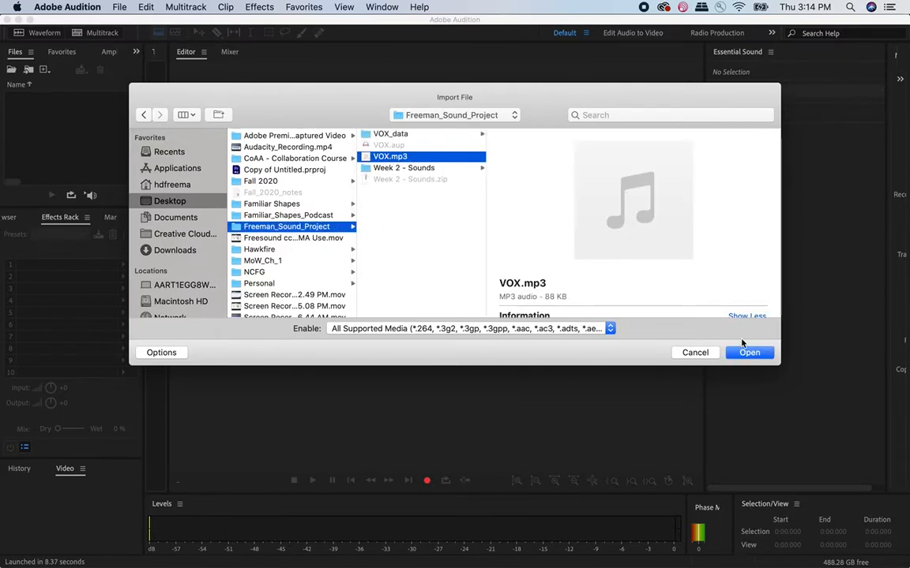
click(746, 353)
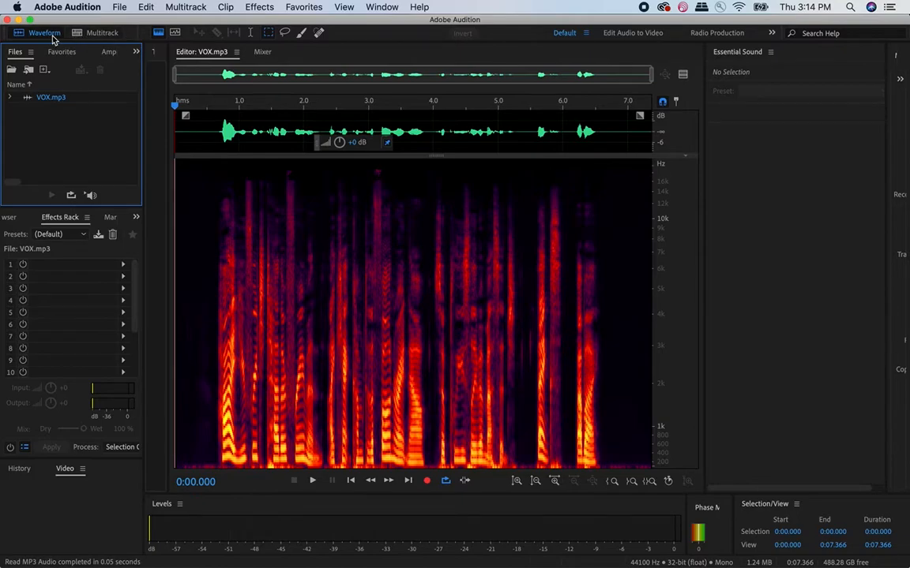
- Create a multitrack session named with the surname plus "Week 2 Sound Project", saved in the sound project folder on the Desktop
click(89, 36)
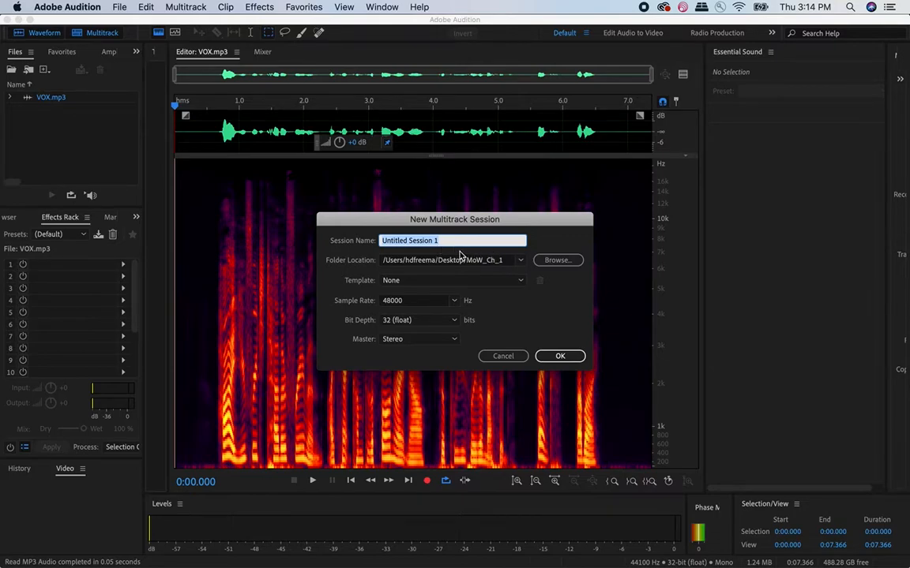
text(Freeman We)
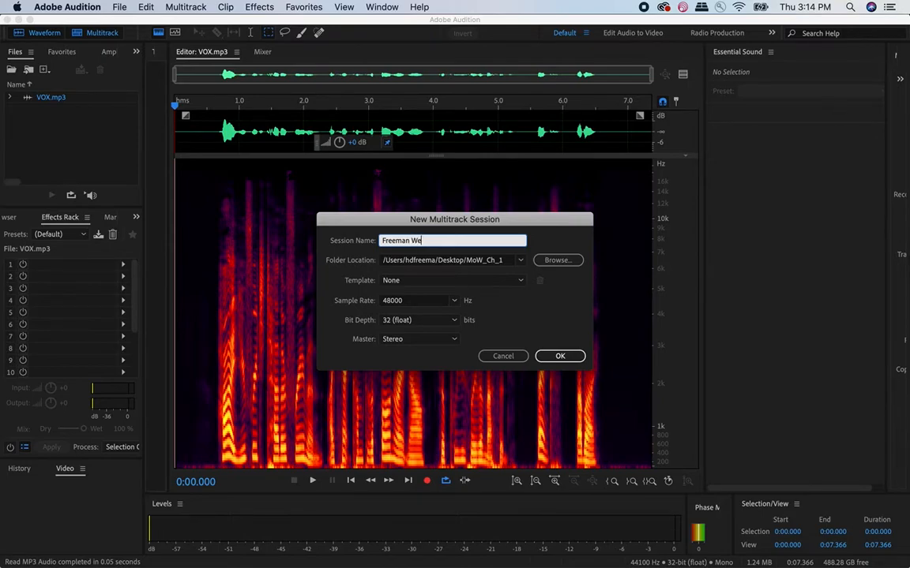
text(ek 2 Sound Project)
click(558, 263)
click(557, 261)
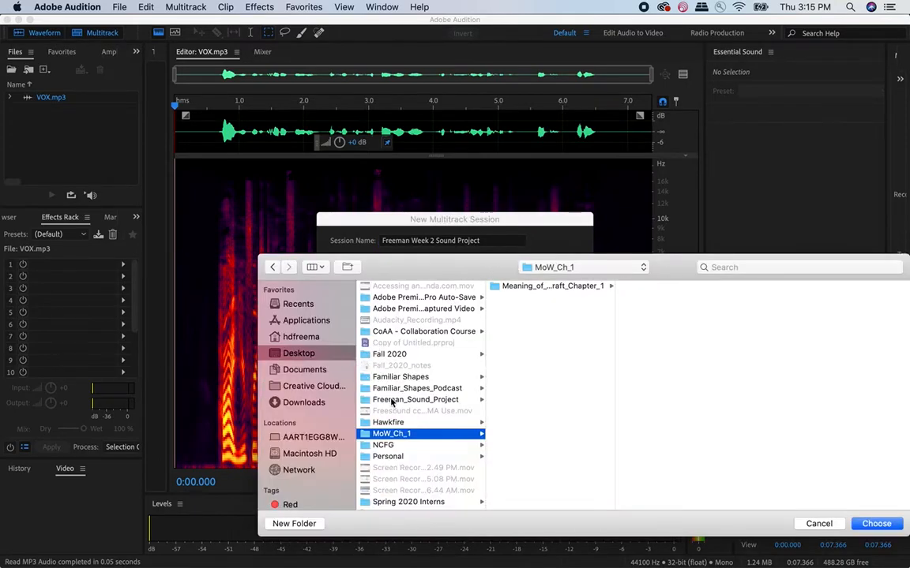
click(399, 399)
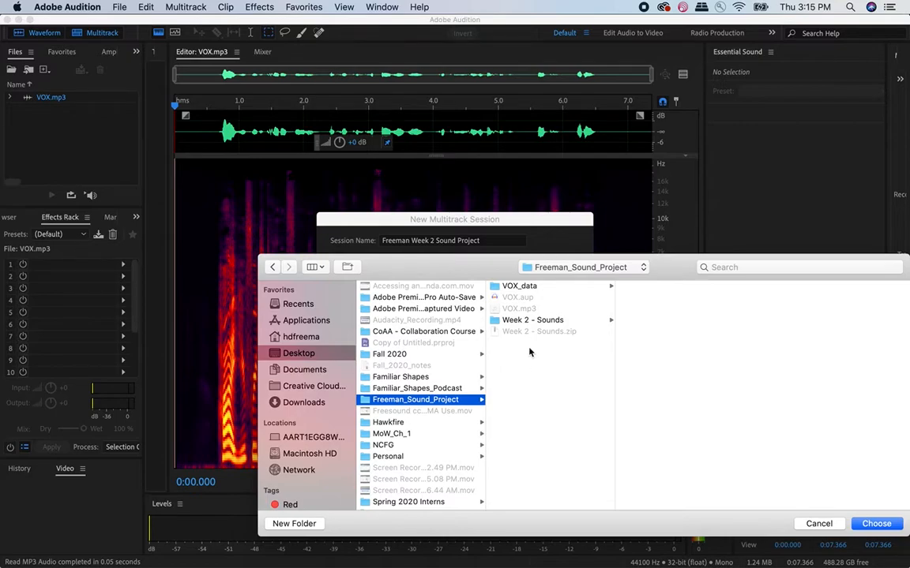
click(878, 524)
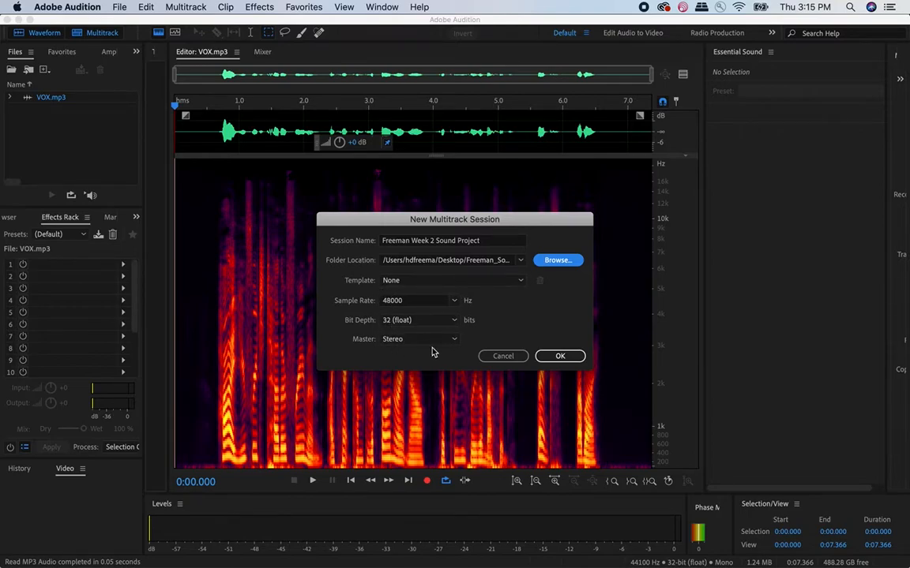
click(563, 357)
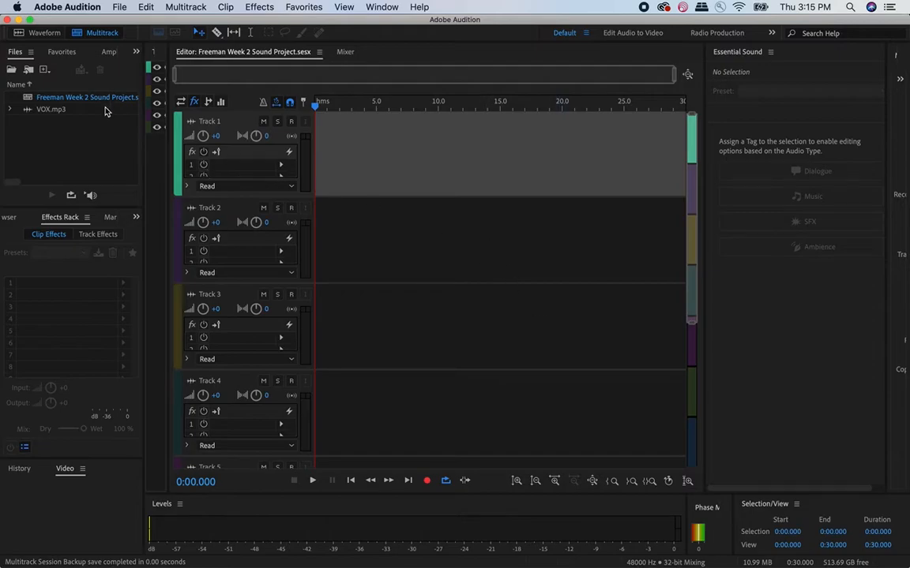
- Place VOX.mp3 on Track 1 of the multitrack session, starting at about 2.6 seconds
scroll(387, 258, down, 2)
scroll(388, 269, up, 2)
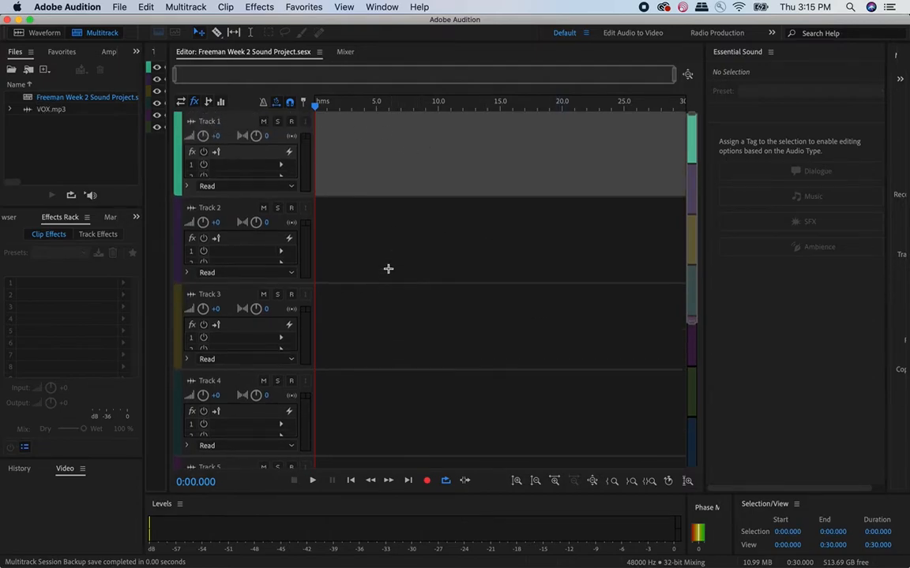
click(44, 111)
drag(40, 113, 352, 158)
click(575, 330)
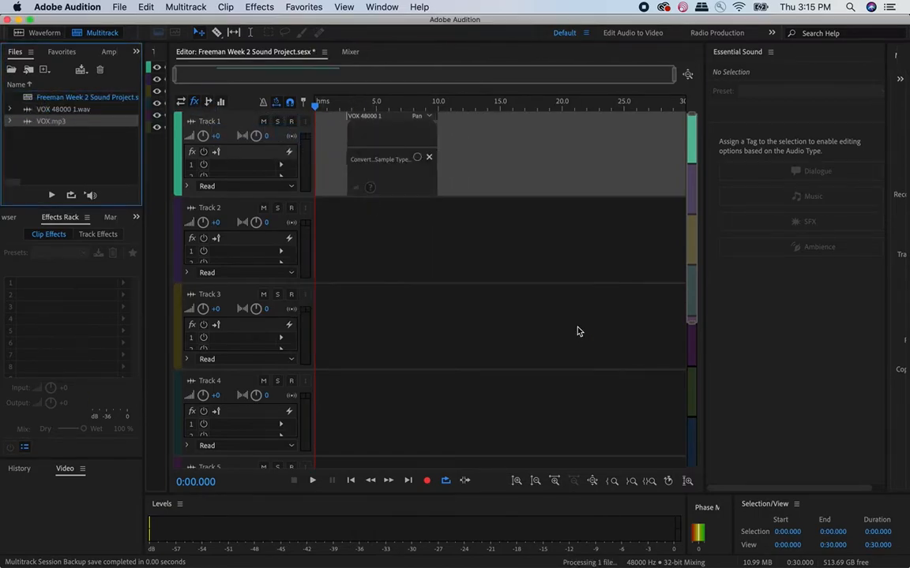
scroll(240, 136, up, 2)
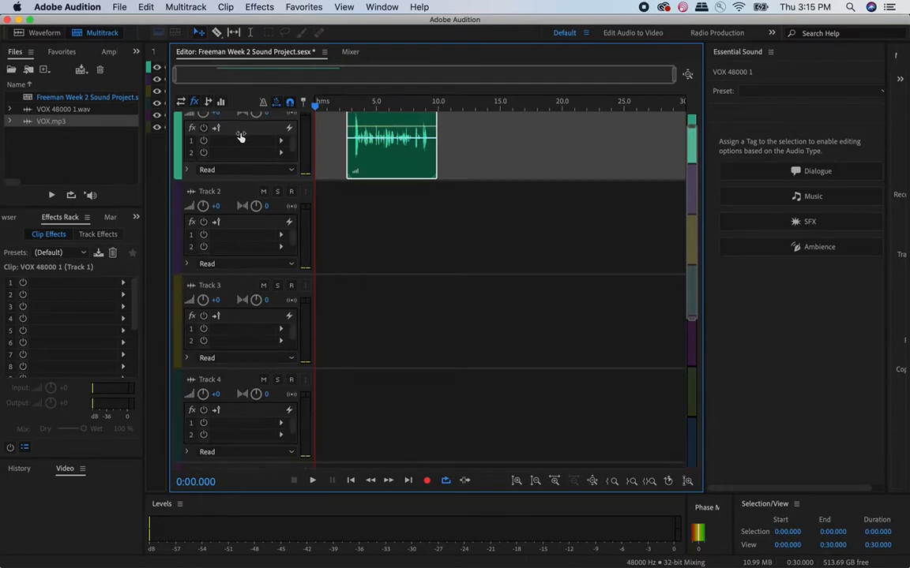
scroll(361, 179, up, 2)
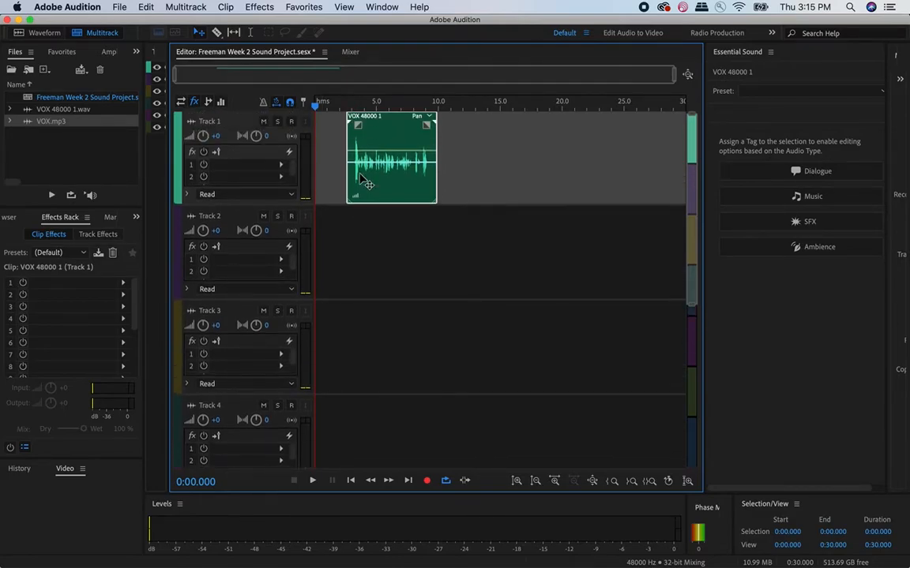
- Rename Track 1 as Narration and shift its voice clip slightly earlier on the timeline
double_click(214, 123)
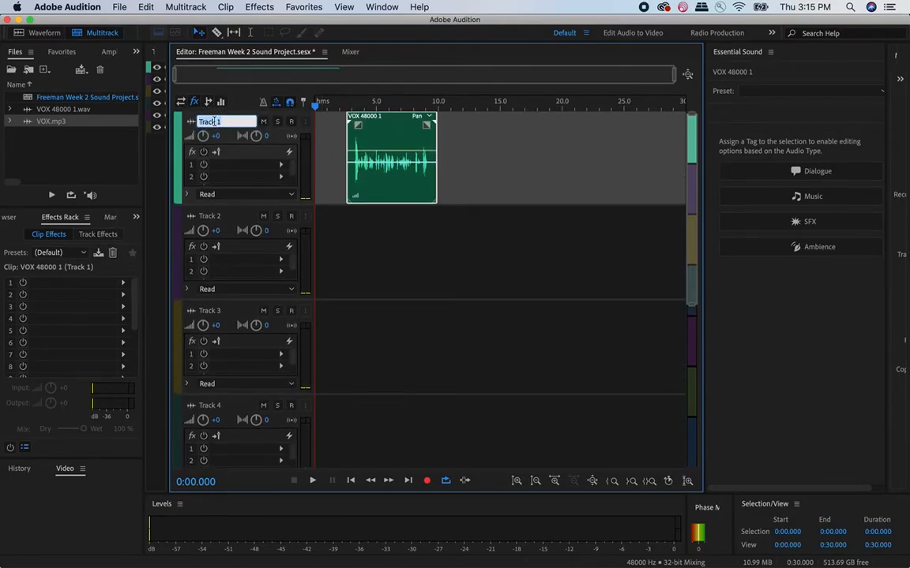
text(Narration)
key(Return)
drag(379, 144, 375, 144)
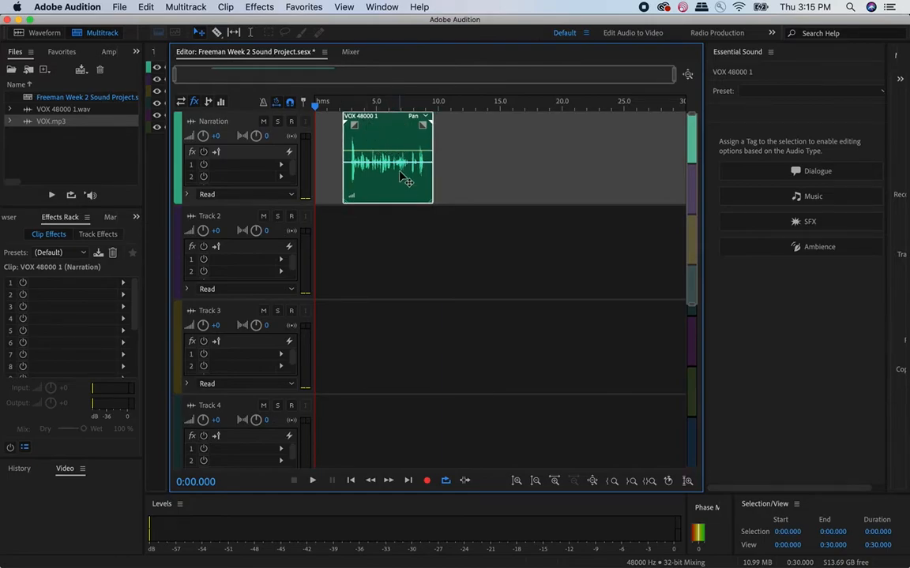
- Play the unprocessed voice clip on the Narration track from near its beginning
click(349, 101)
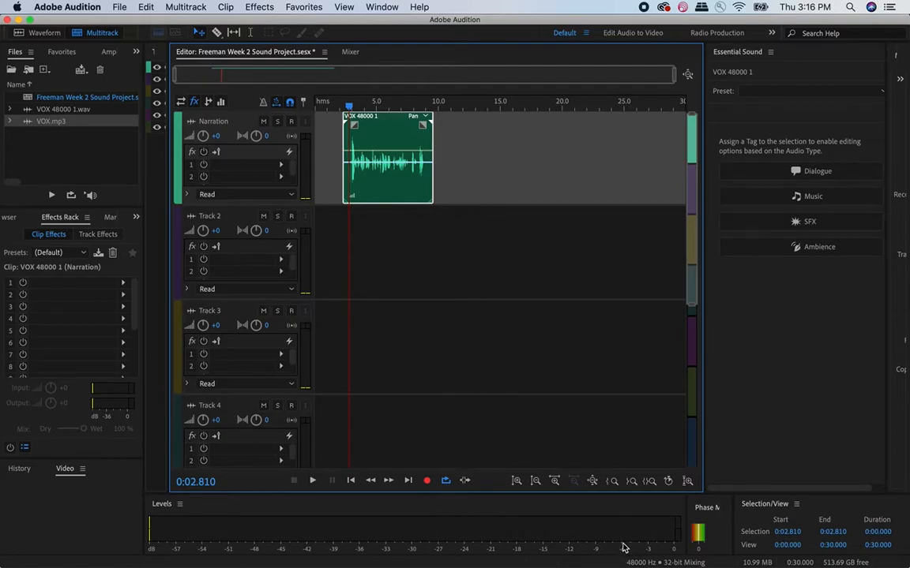
key(space)
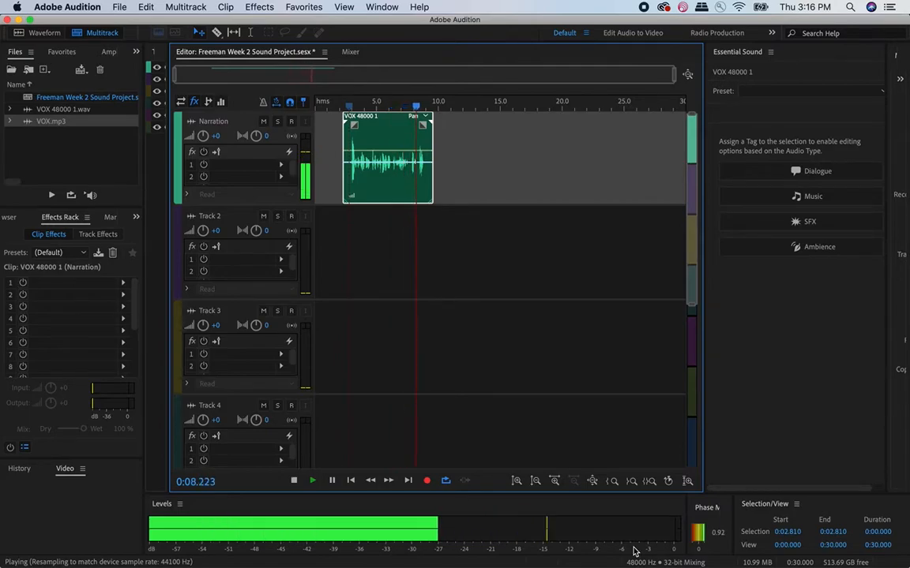
key(space)
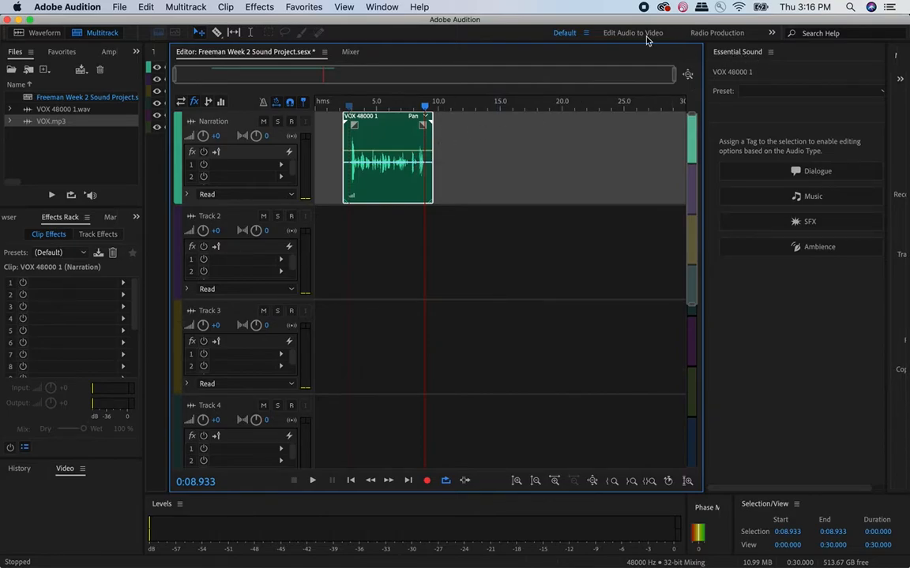
- Assign the Dialogue preset Podcast Voice to the narration clip in Essential Sound
click(393, 7)
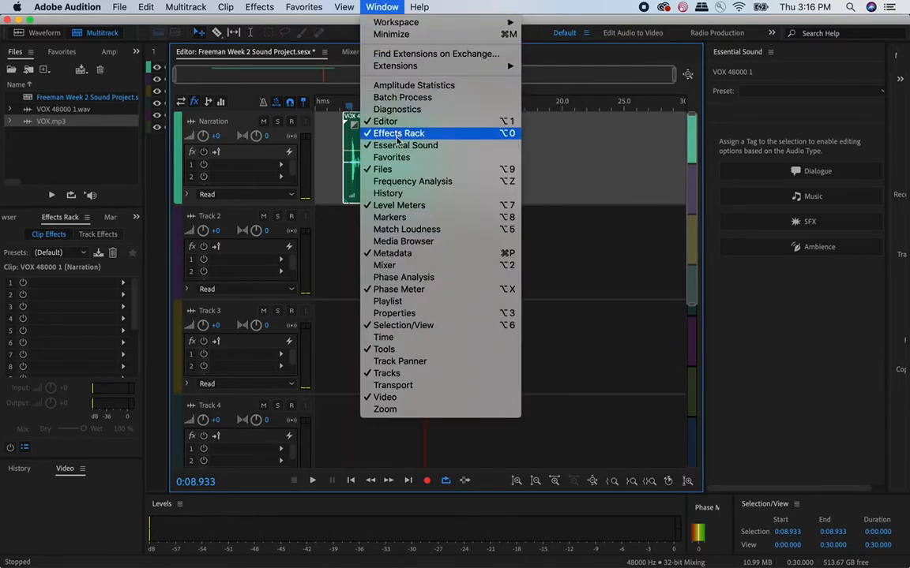
click(384, 5)
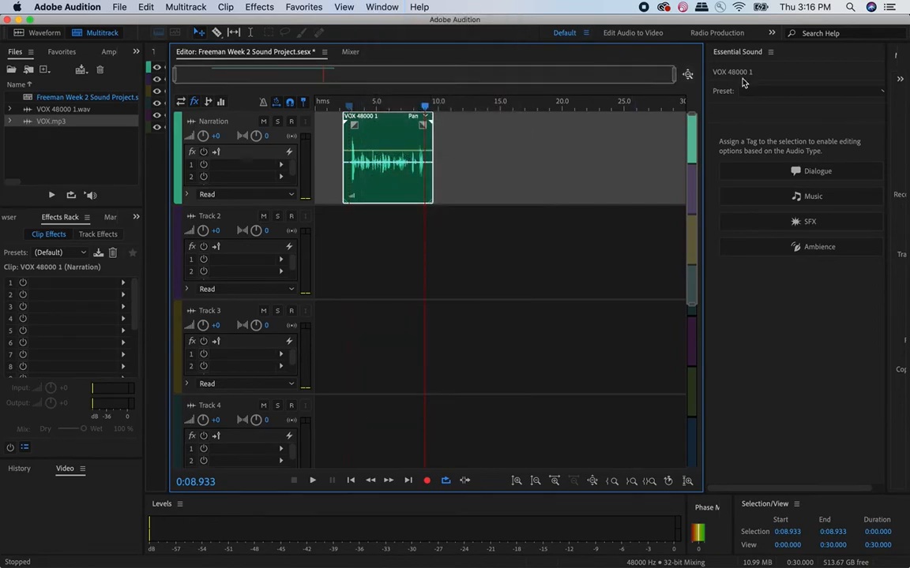
click(783, 93)
mouse_move(776, 105)
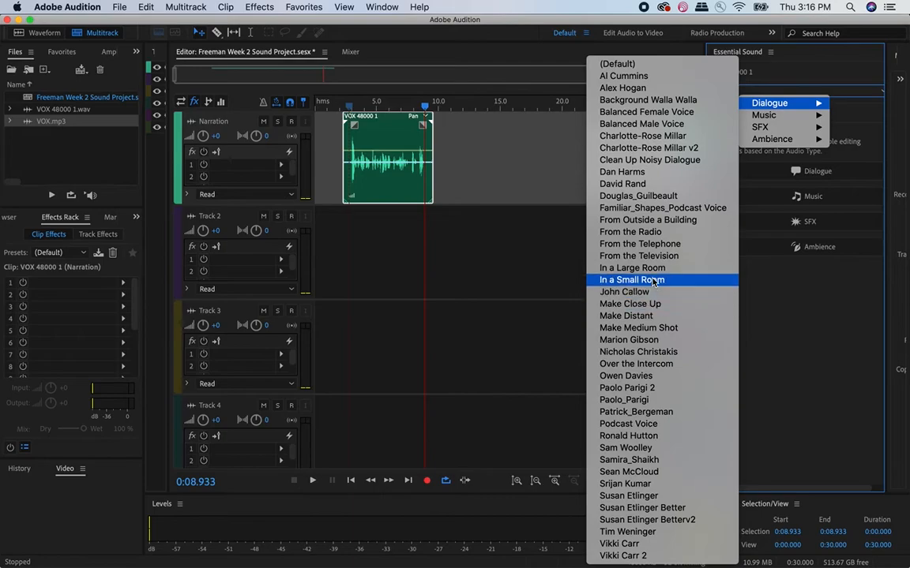
click(651, 430)
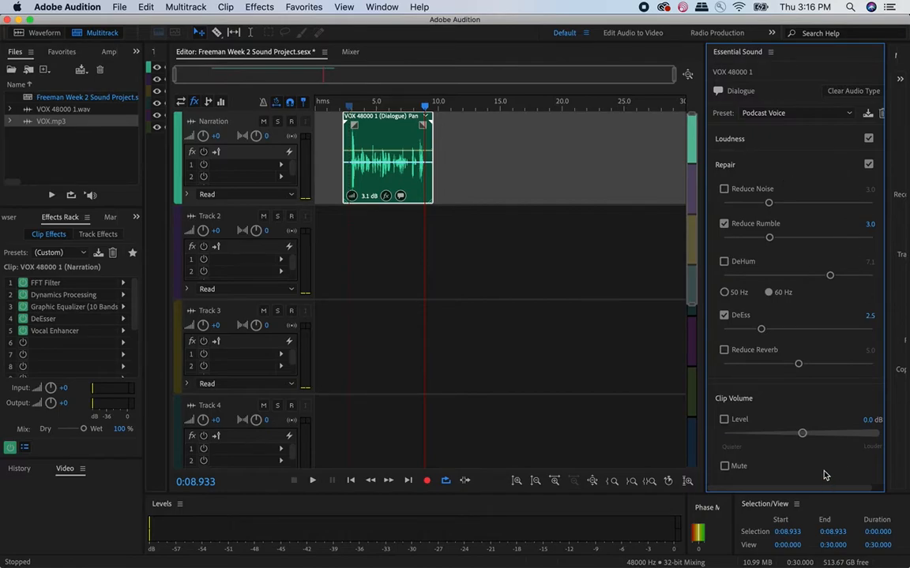
- In the clip's Clarity settings, set Enhance Speech to Female and the EQ preset to Subtle Boost (Female)
scroll(879, 257, down, 2)
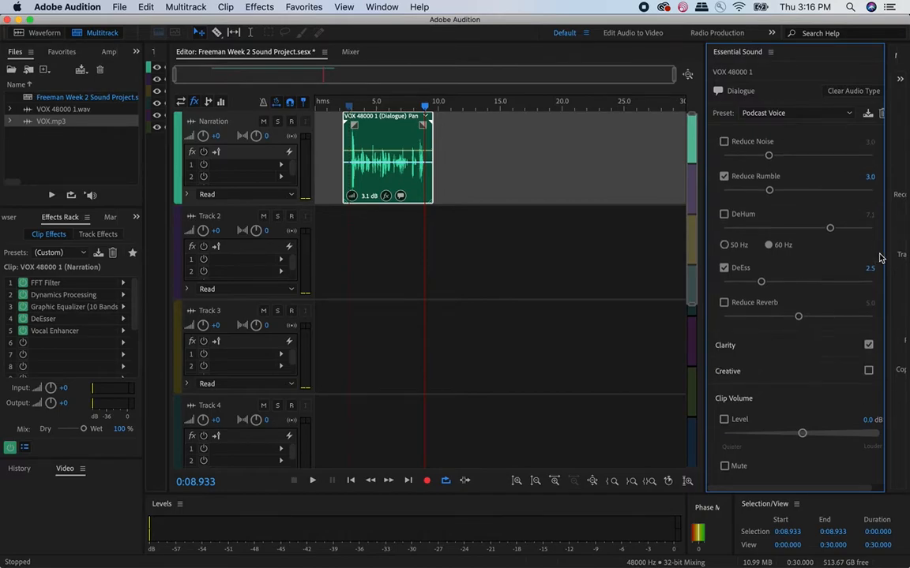
click(756, 347)
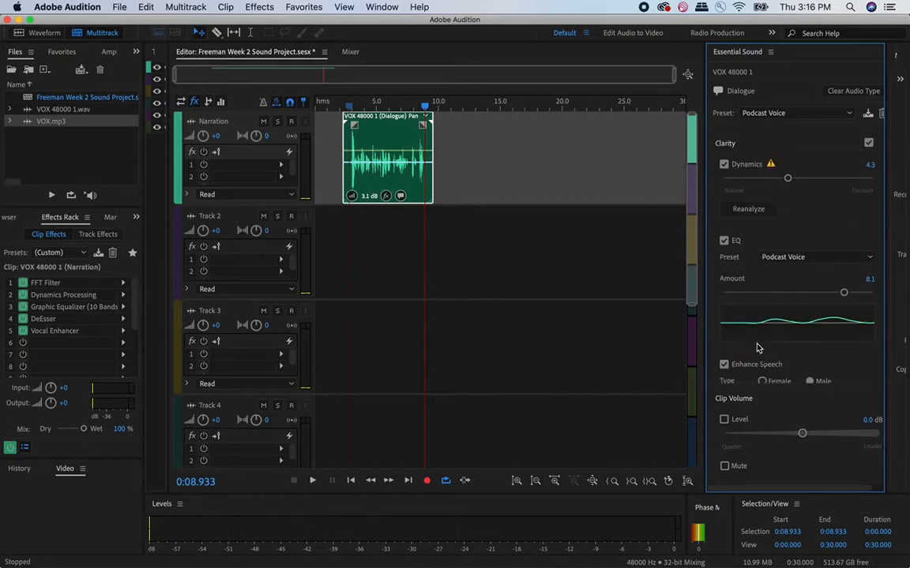
scroll(778, 324, down, 2)
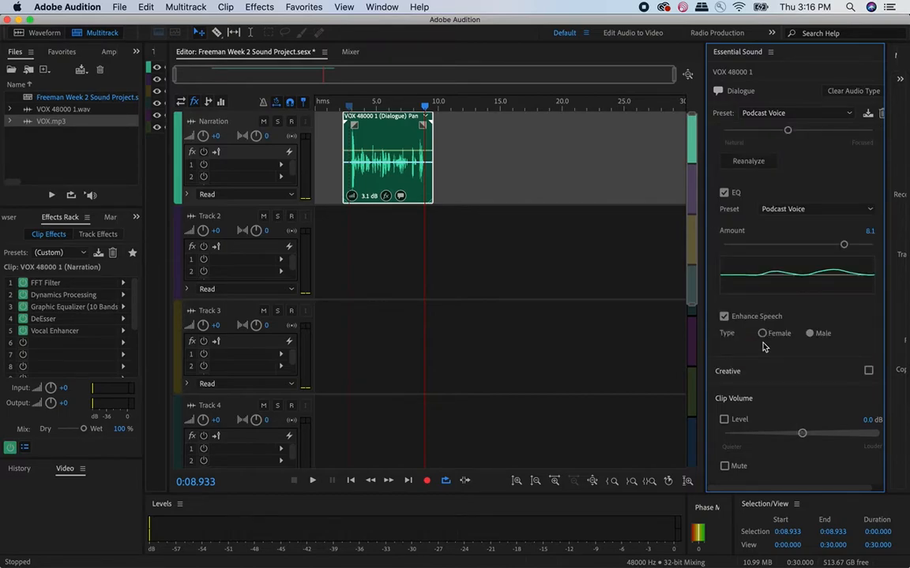
click(761, 334)
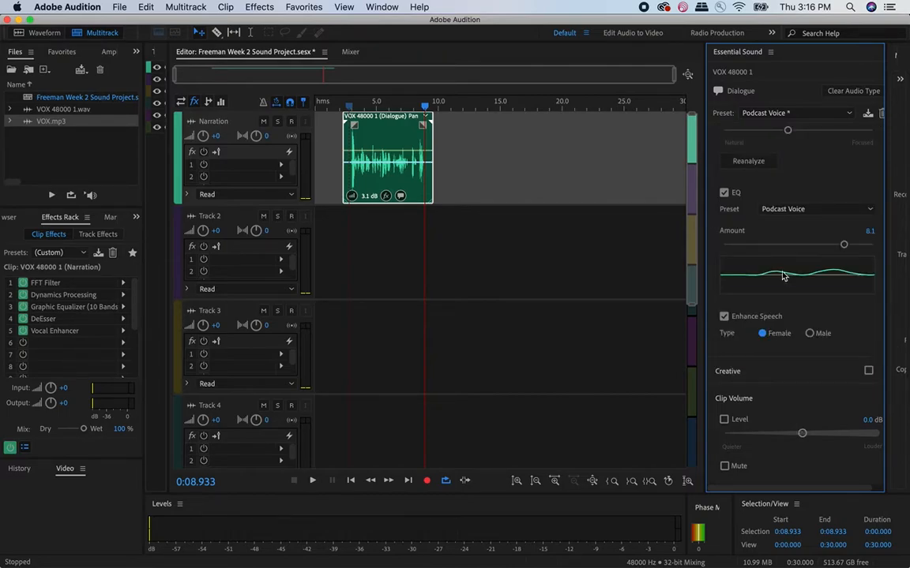
click(788, 209)
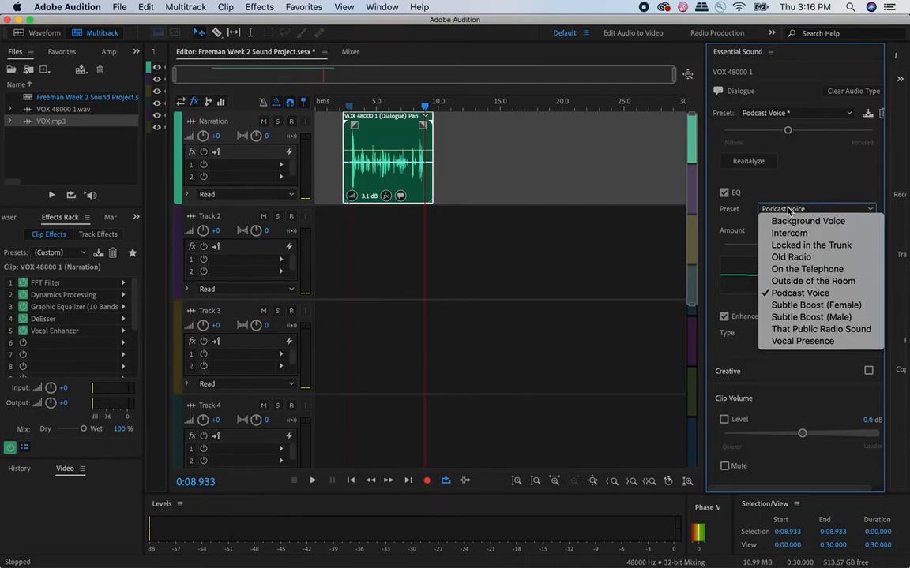
click(801, 307)
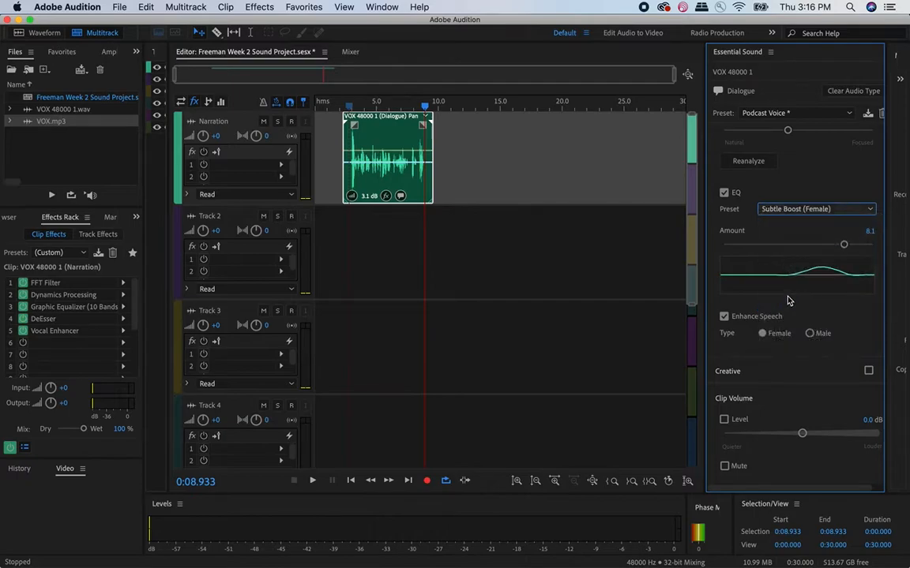
- Preview the narration clip from its start with the Subtle Boost (Female) EQ
click(346, 107)
key(space)
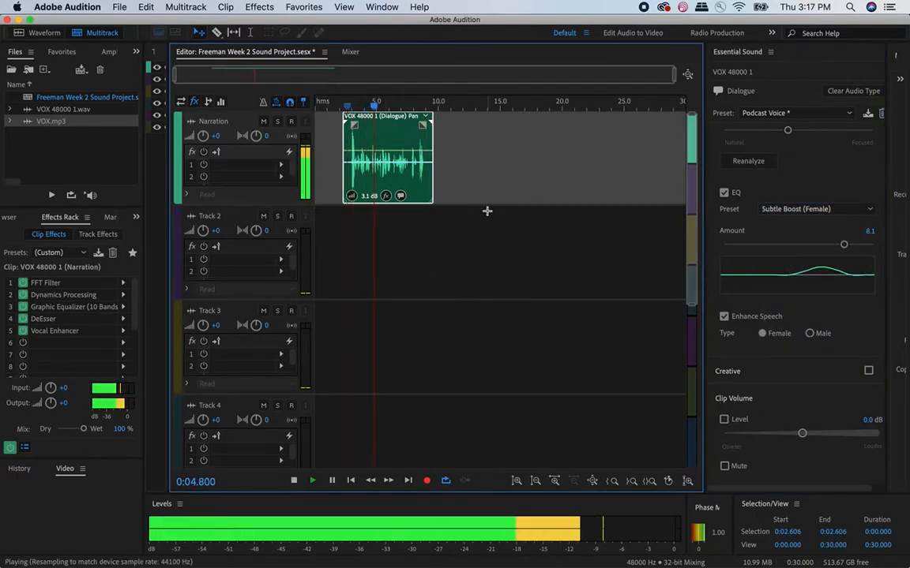
key(space)
- Try the That Public Radio Sound EQ preset on the narration clip and preview it from the start
click(817, 208)
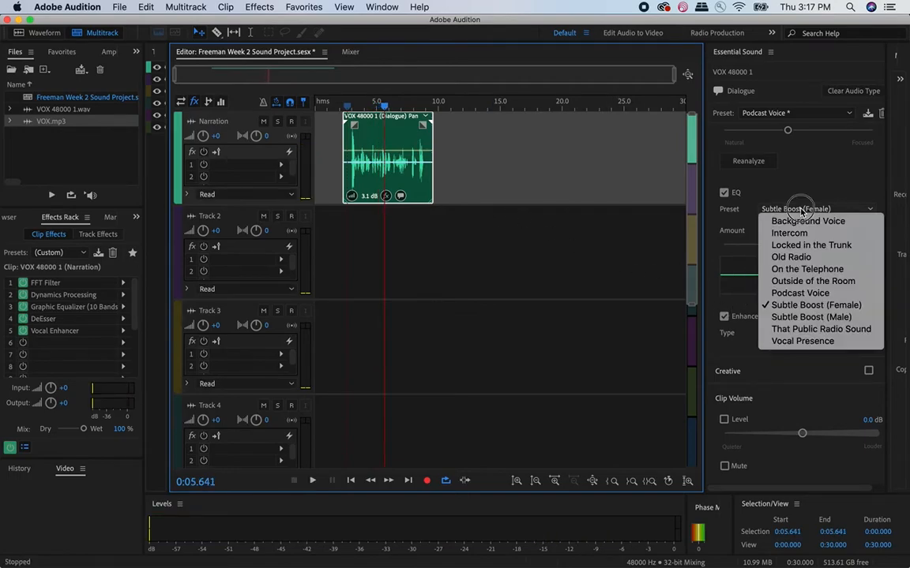
click(795, 329)
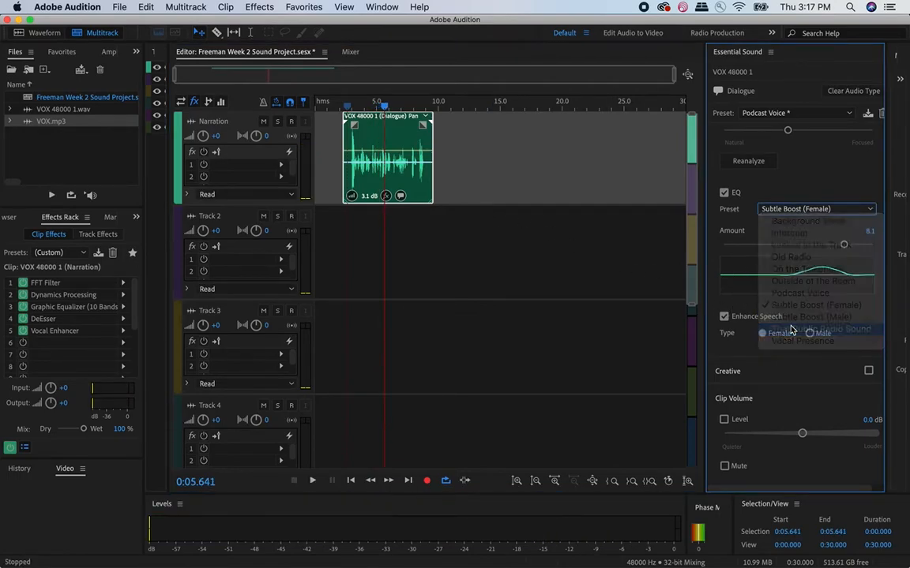
click(346, 103)
key(space)
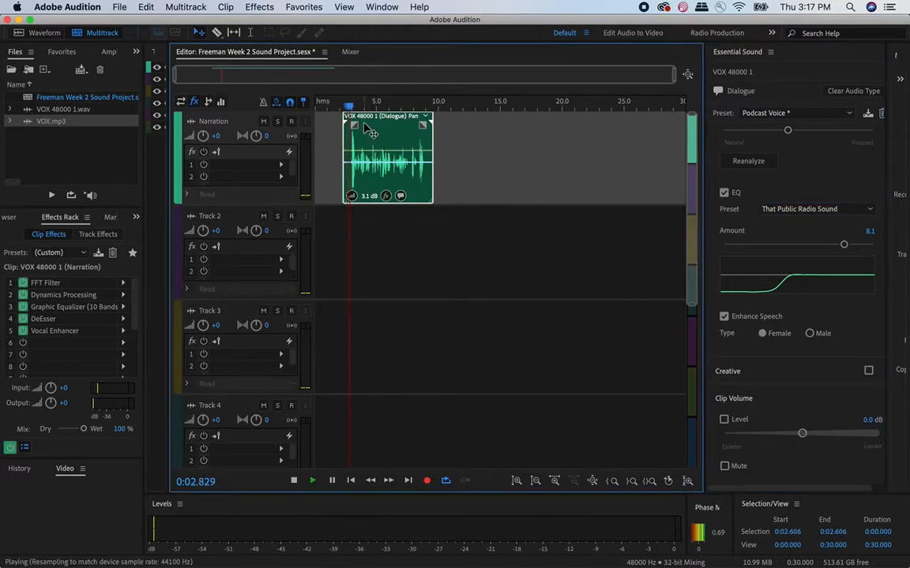
key(space)
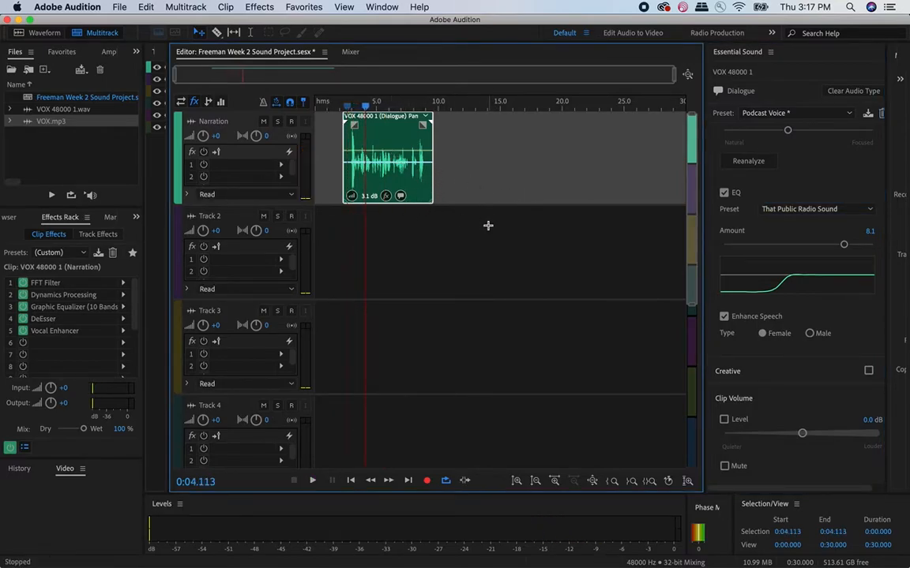
- Set the narration clip's EQ preset back to Subtle Boost (Female)
click(803, 209)
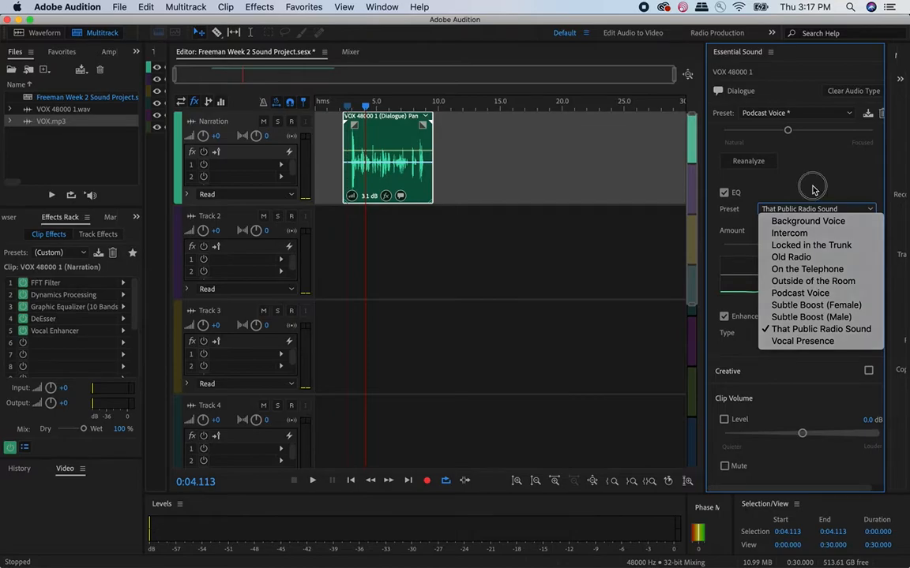
click(814, 190)
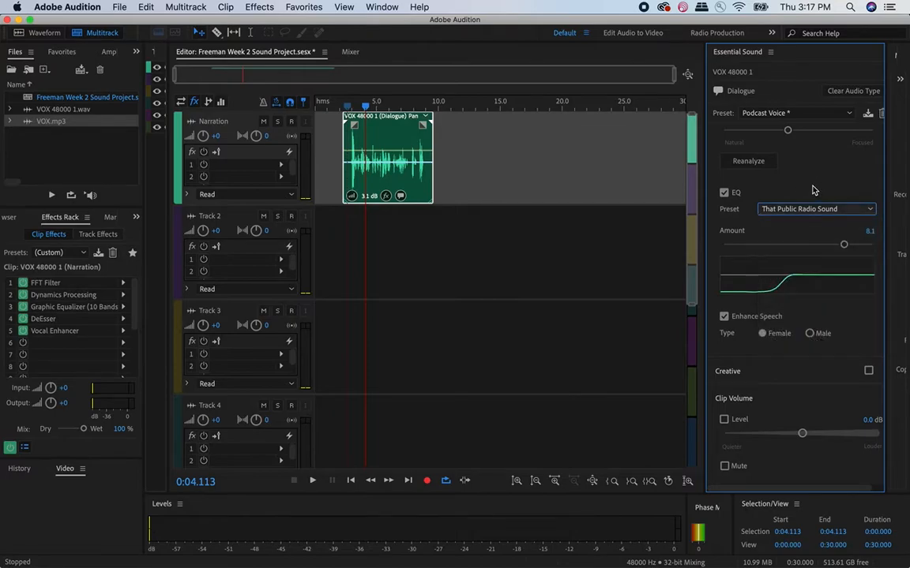
click(779, 214)
click(792, 317)
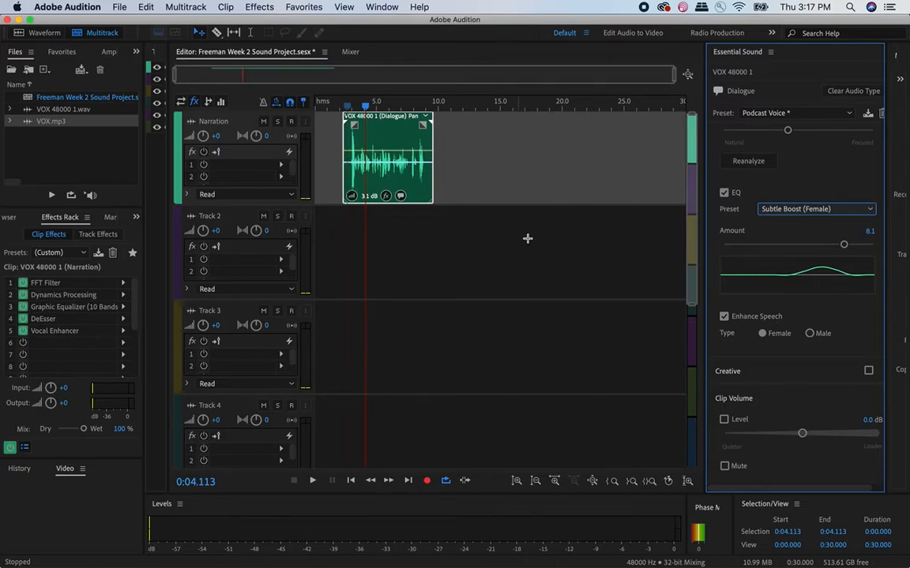
- Play the start of the narration clip twice to check the voice, and save the multitrack session
click(350, 105)
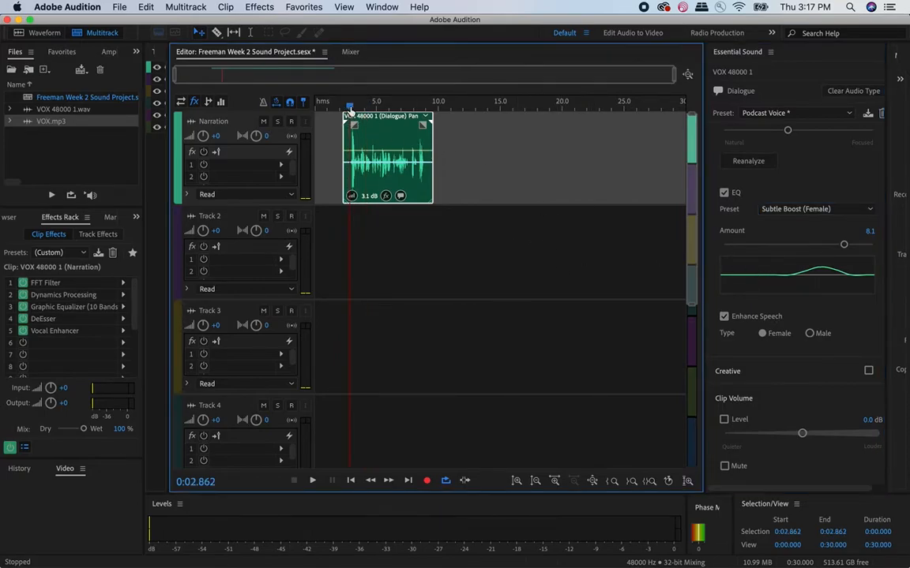
key(space)
key(space)
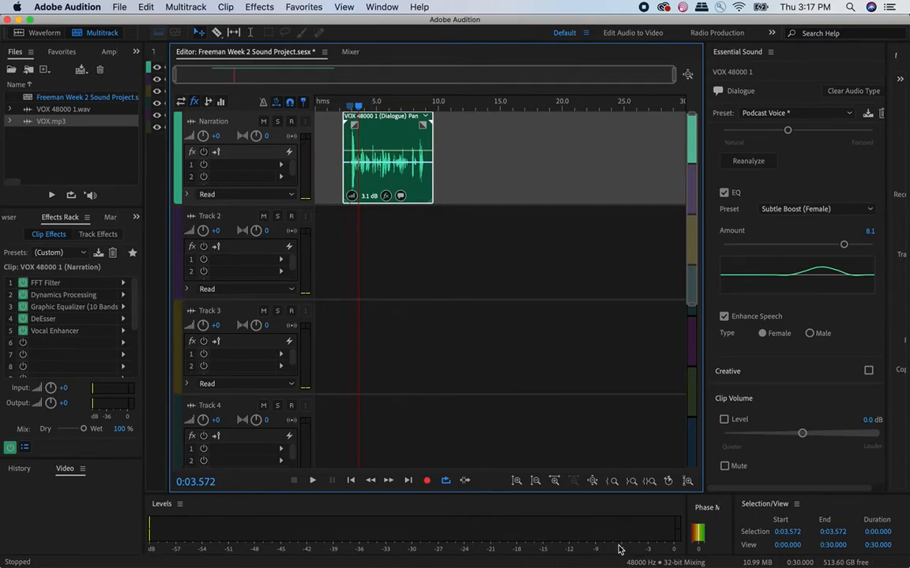
click(345, 105)
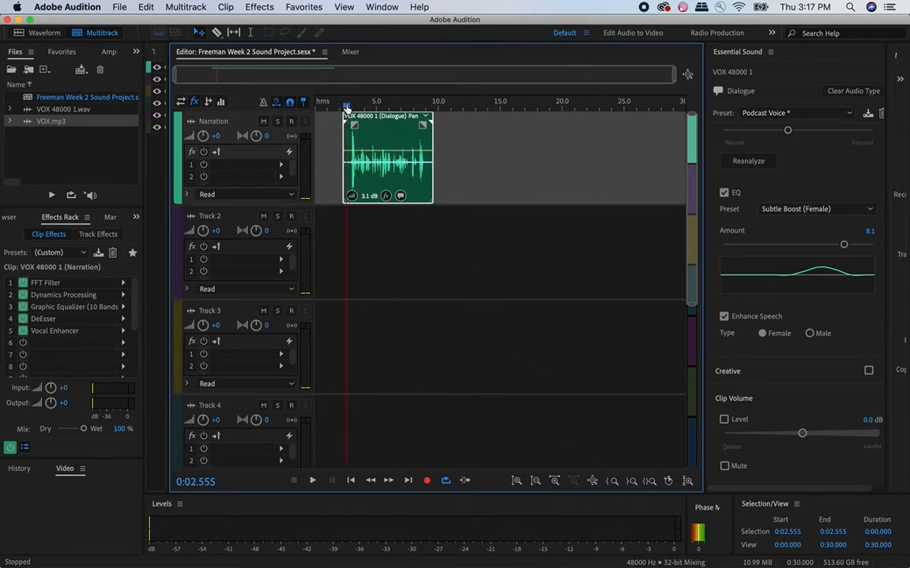
key(space)
key(space)
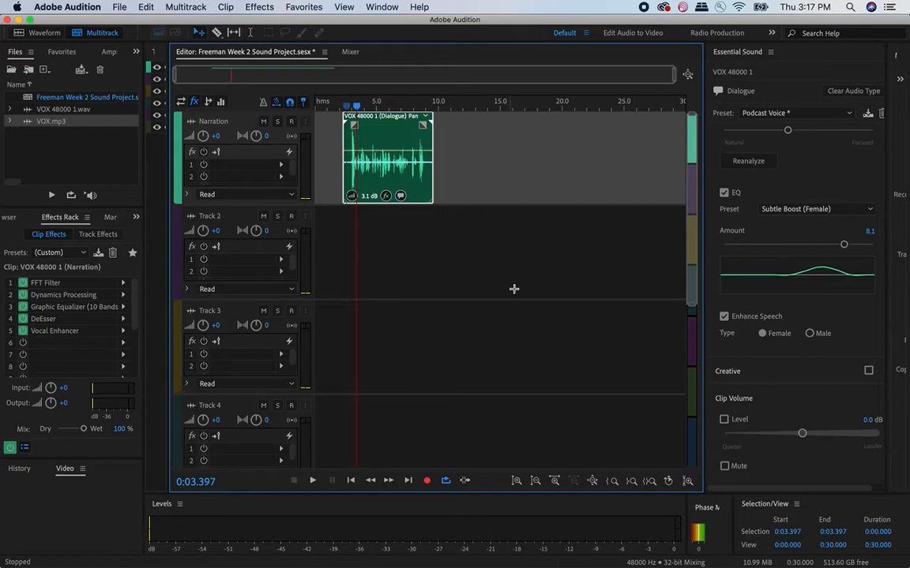
key(cmd+s)
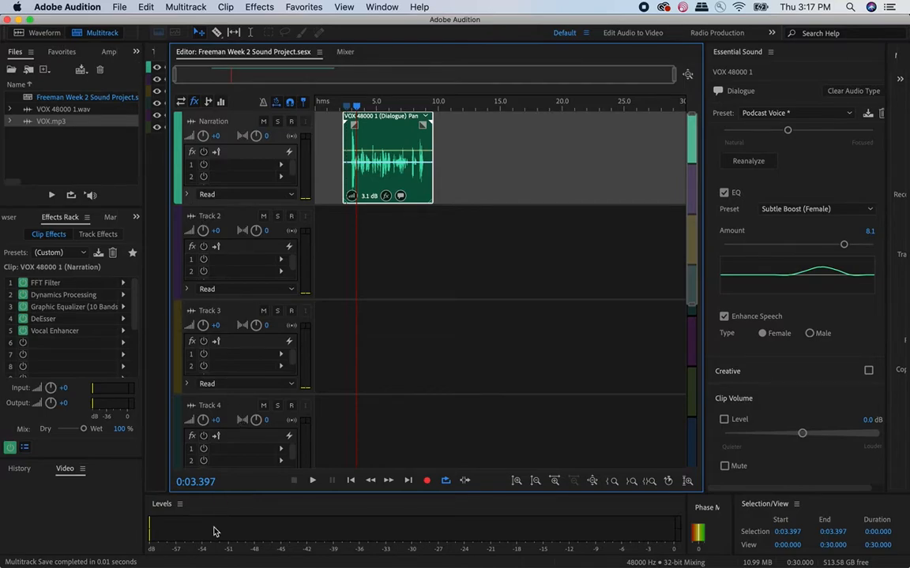
- Switch to Finder and look through the Ambient, Music and SFX folders in Week 2 - Sounds
click(32, 549)
click(468, 278)
click(468, 265)
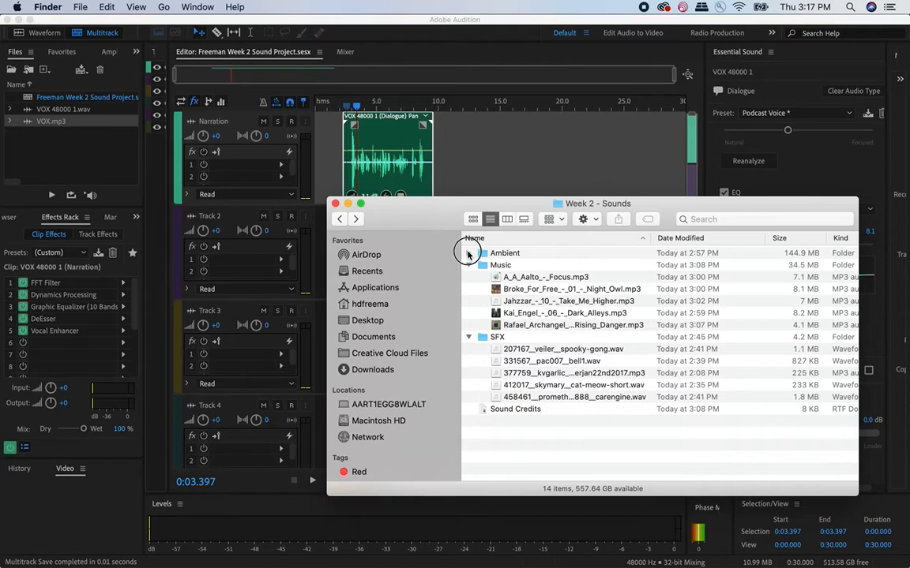
click(469, 253)
click(469, 253)
click(468, 265)
click(468, 277)
click(468, 254)
click(469, 253)
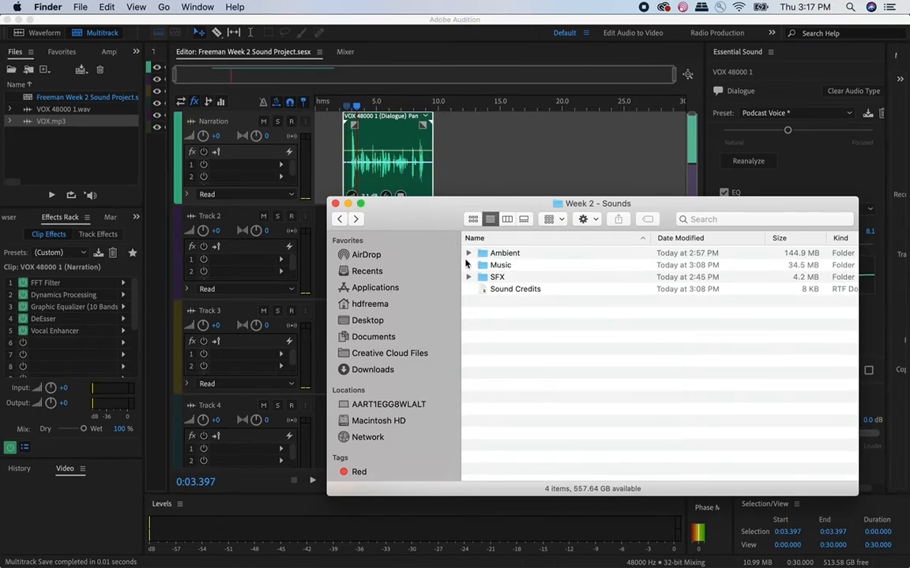
click(468, 266)
click(468, 253)
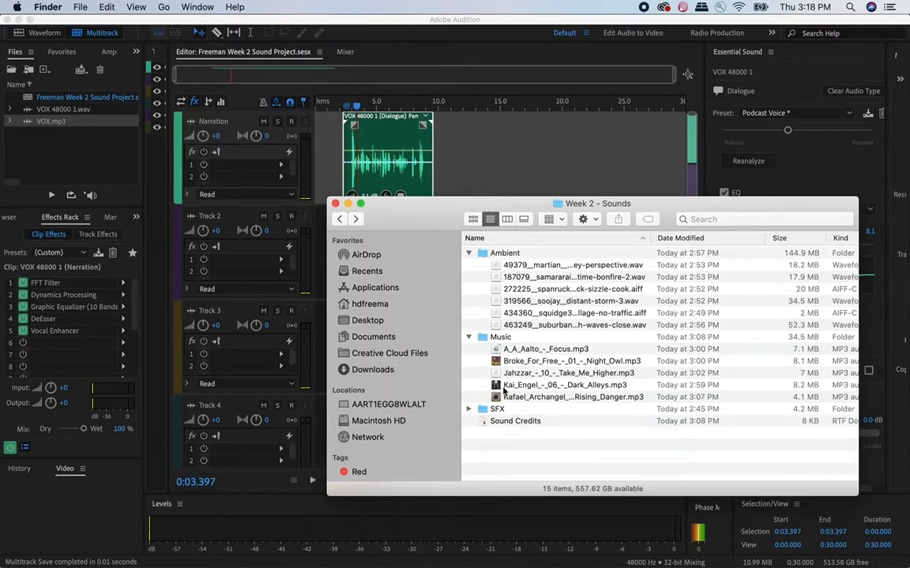
- Add 434360__squidge316__italian-village-no-traffic.aiff from the Ambient folder to the start of Track 2 in Audition
drag(438, 226, 580, 224)
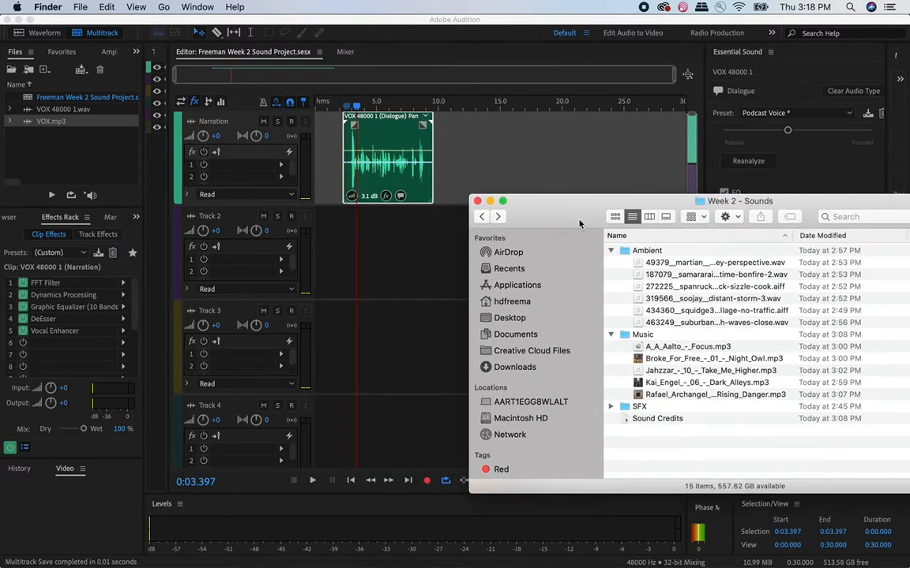
drag(795, 236, 868, 236)
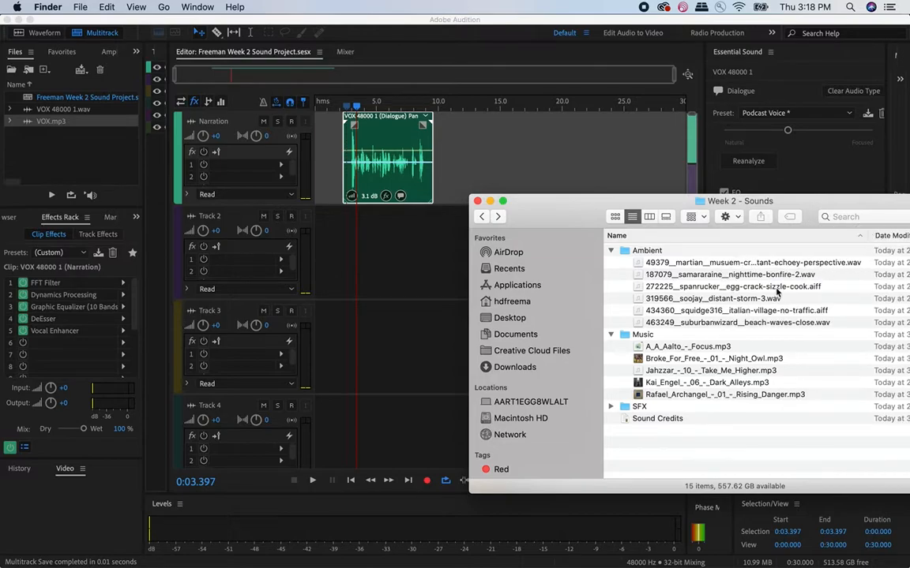
click(714, 299)
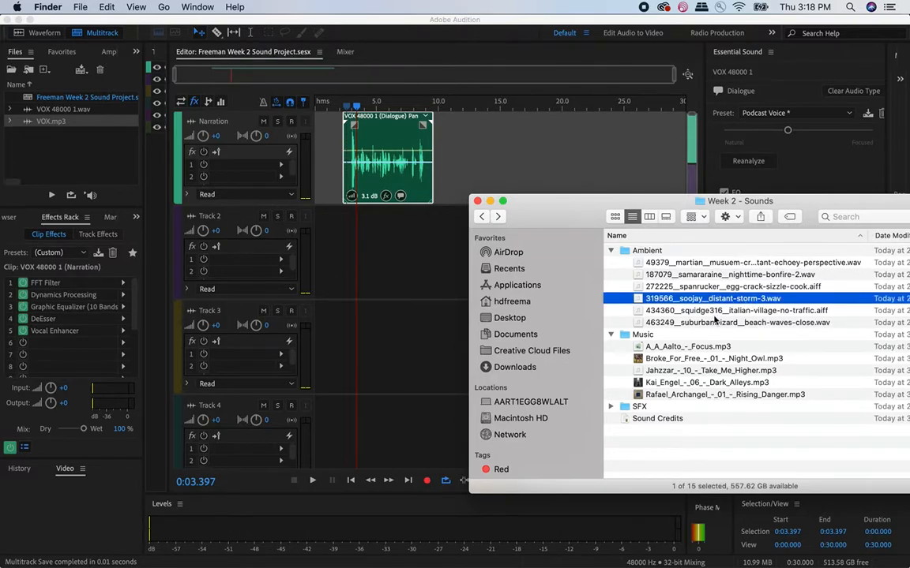
click(717, 311)
drag(673, 315, 367, 249)
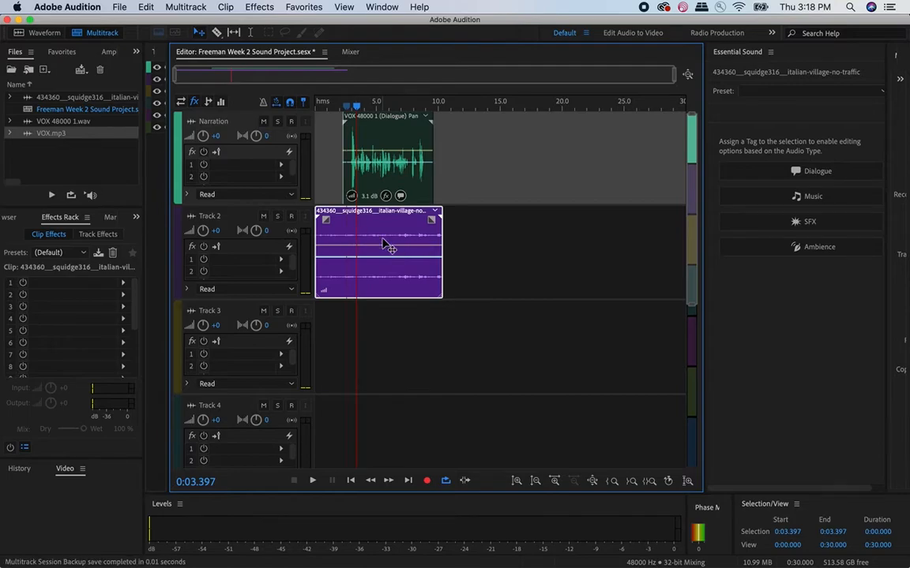
- Play the session from the beginning to hear the narration together with the village ambience
click(341, 105)
key(space)
click(314, 103)
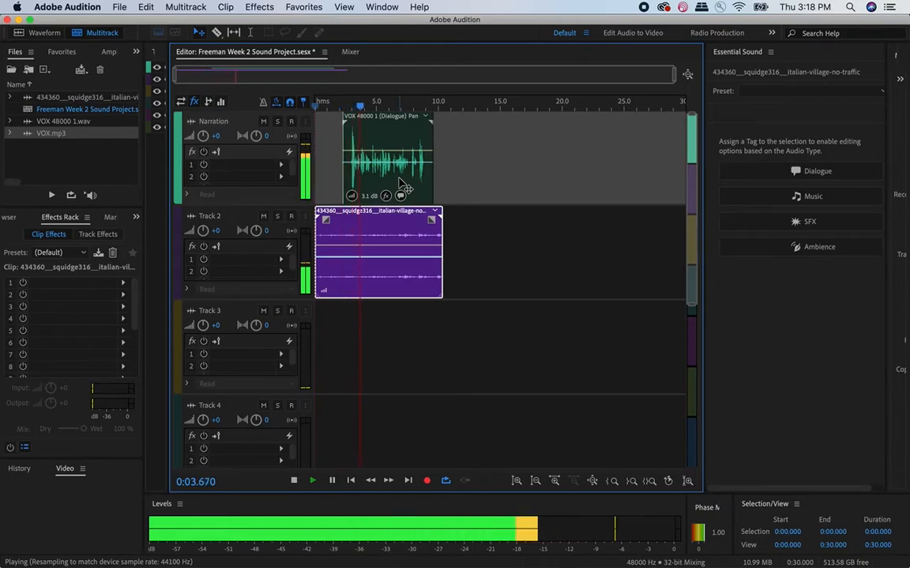
key(space)
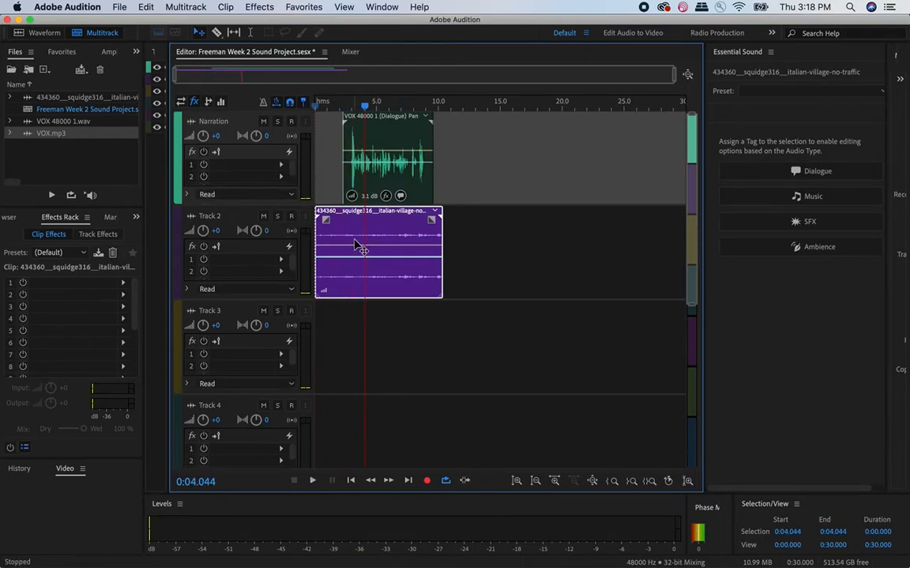
- Tag the italian-village clip on Track 2 as Ambience in Essential Sound
click(359, 183)
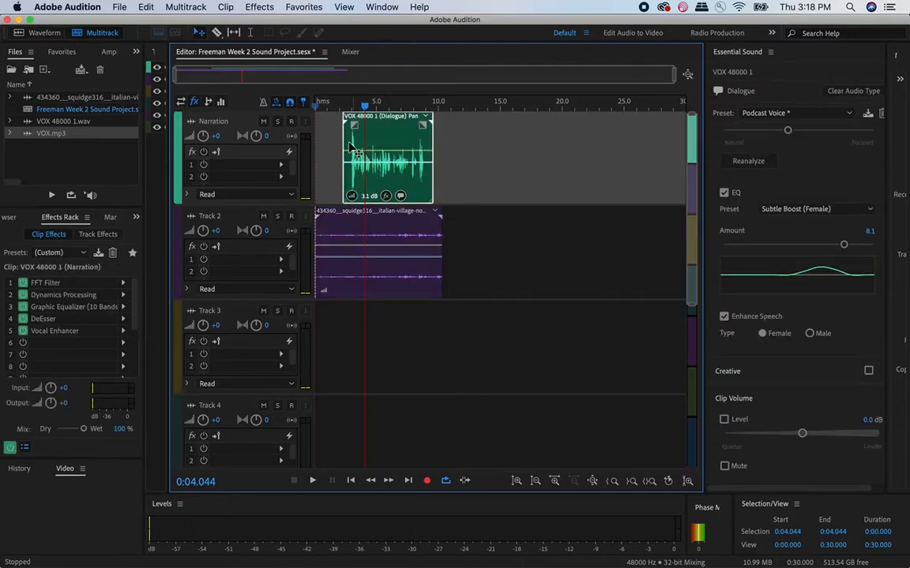
click(357, 273)
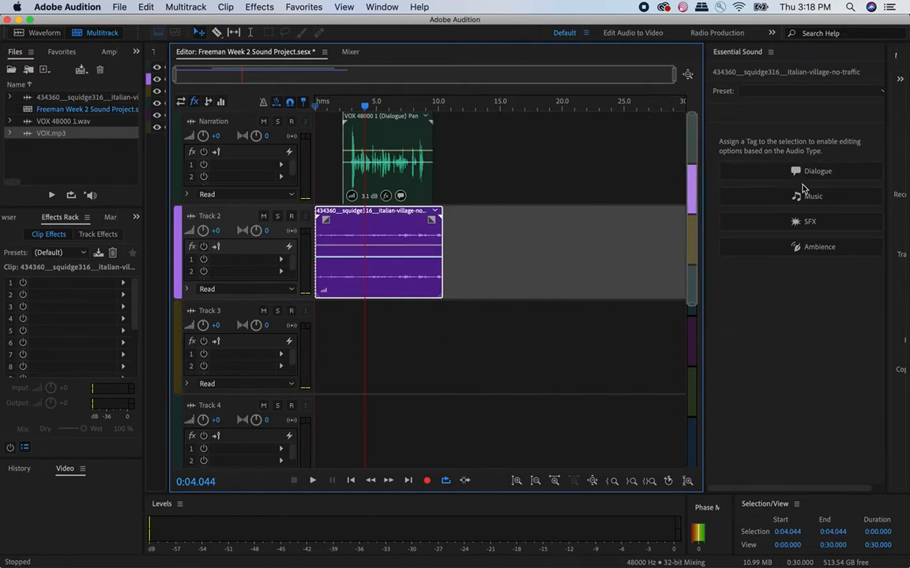
click(806, 257)
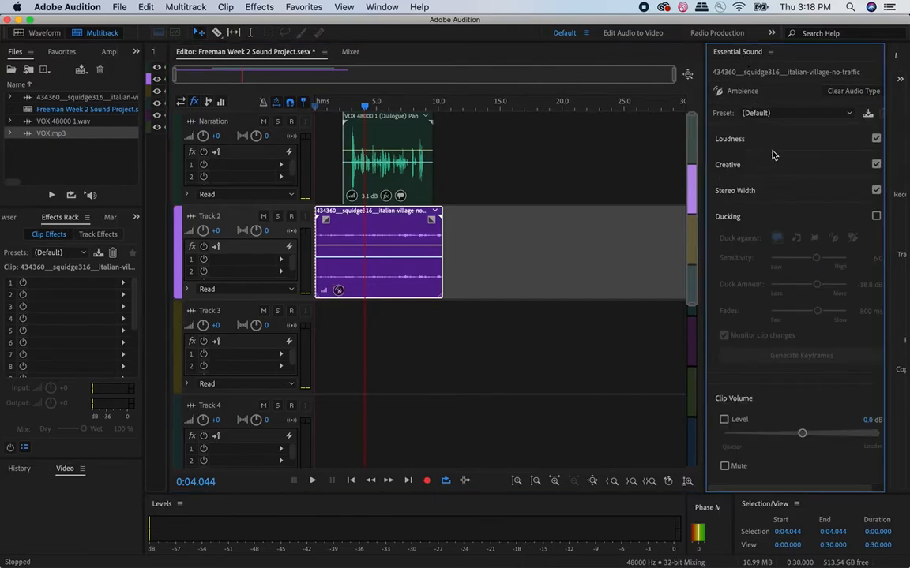
- Try the From Outside preset on the village ambience clip and preview it with the narration
click(773, 115)
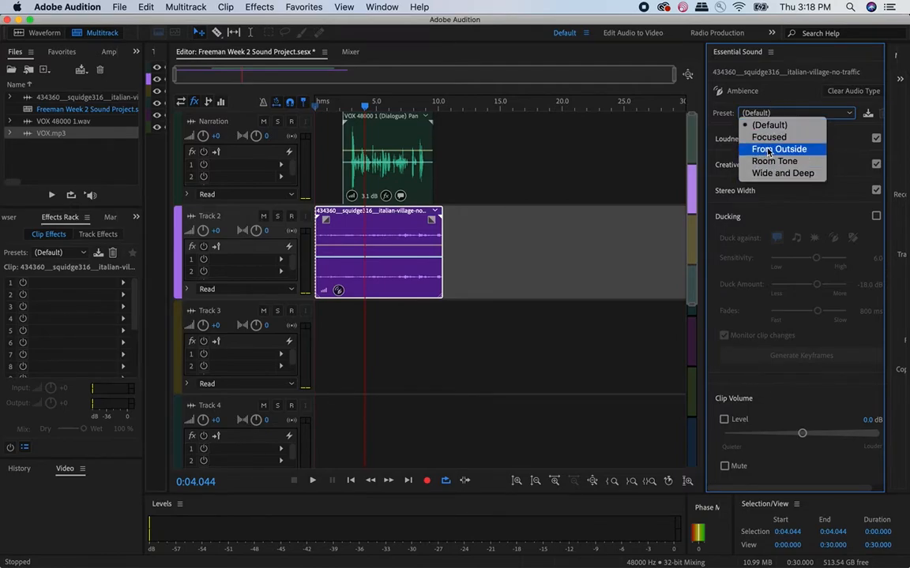
click(770, 149)
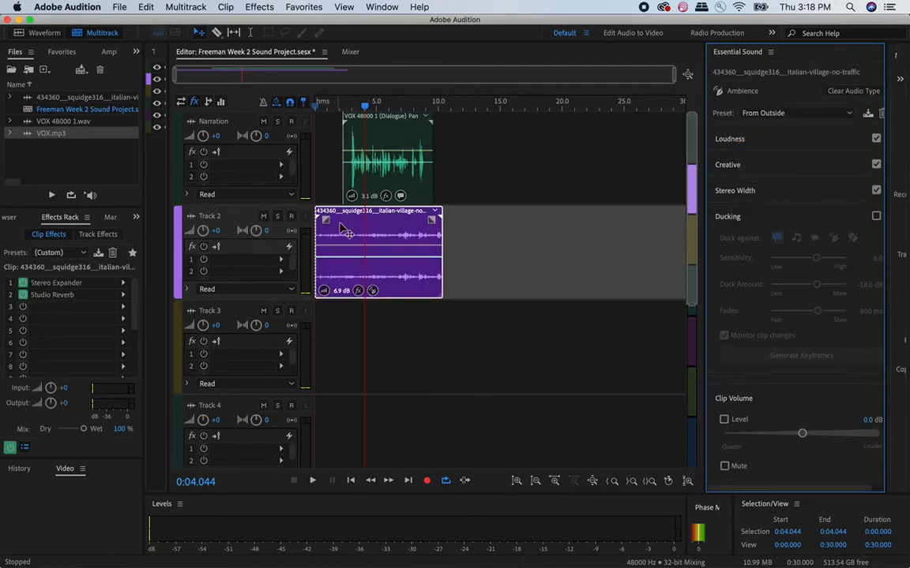
drag(364, 113, 334, 111)
key(space)
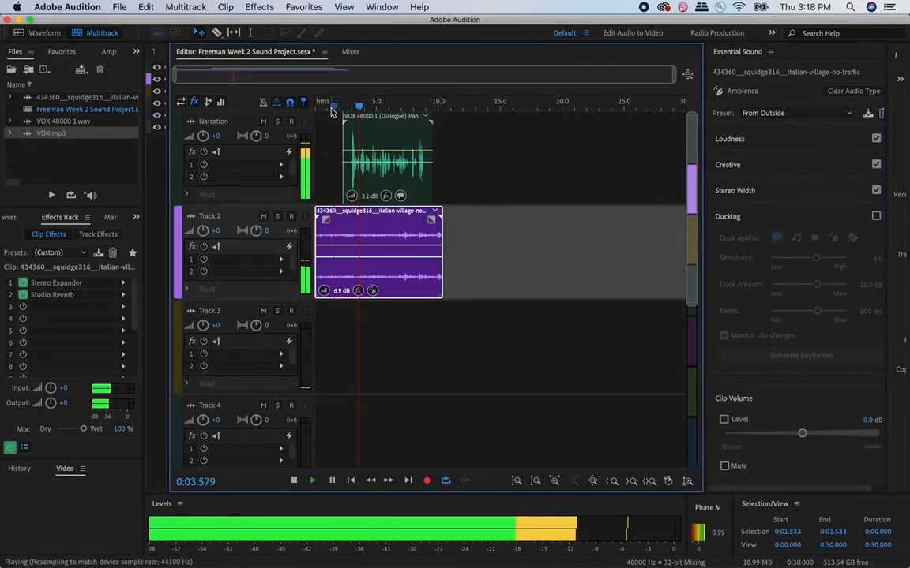
key(space)
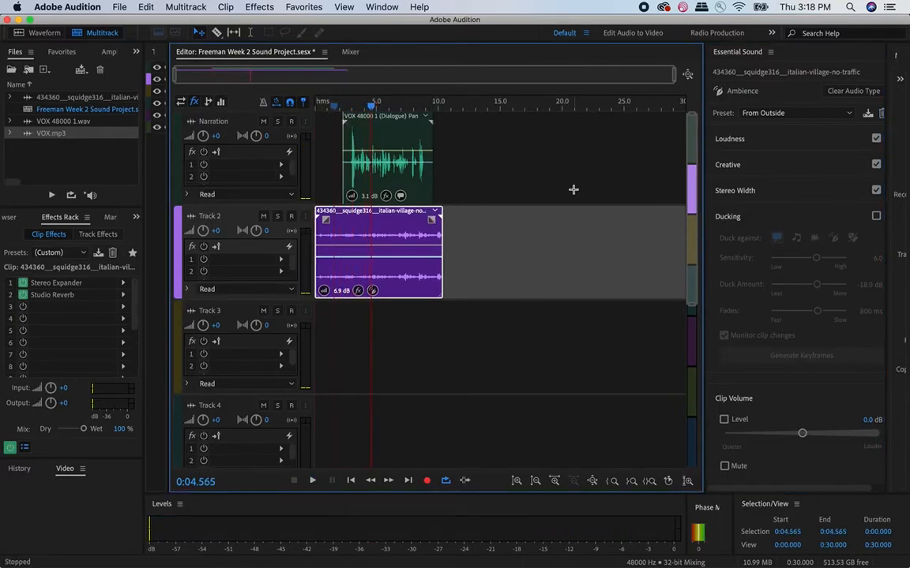
- Apply the Wide and Deep preset to the village ambience clip and preview it with the narration
click(757, 113)
click(781, 173)
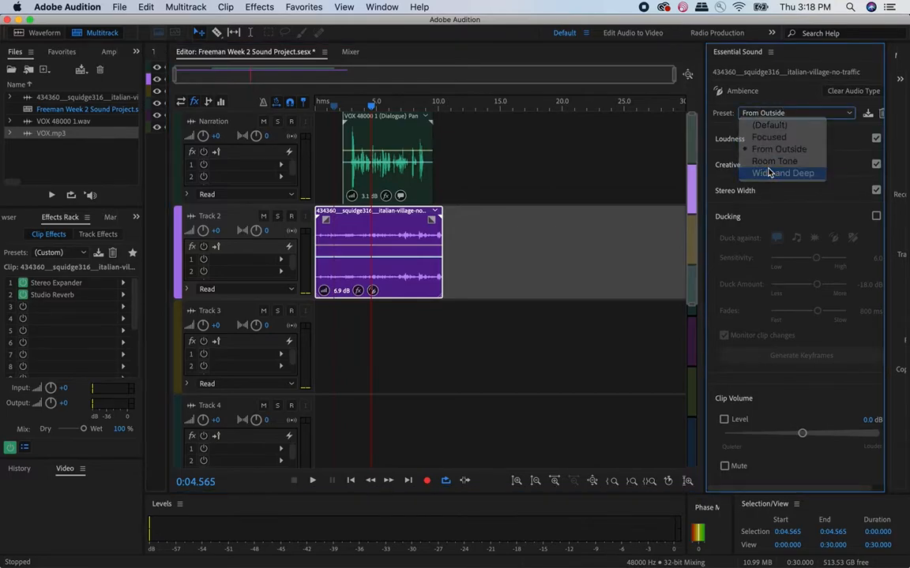
drag(371, 107, 331, 106)
key(space)
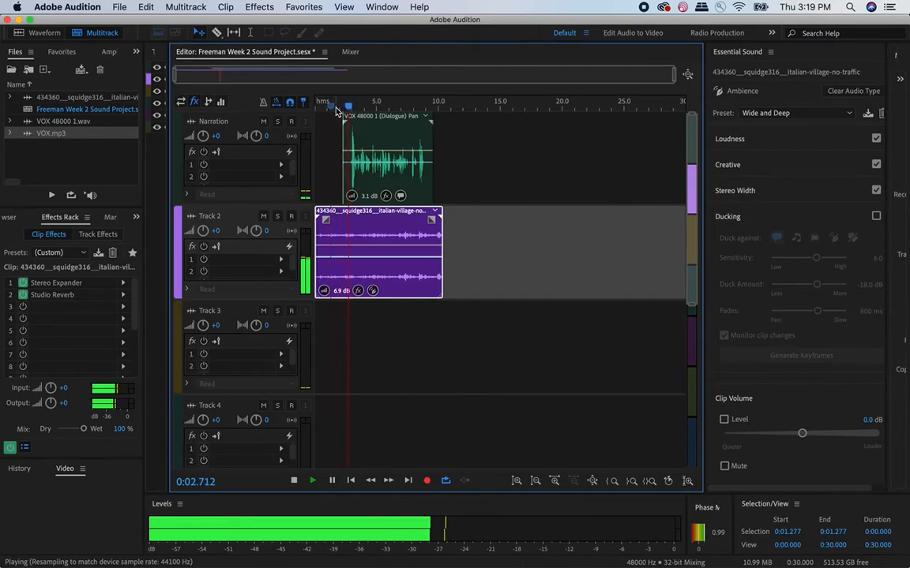
key(space)
- Set the narration clip's EQ preset to That Public Radio Sound and preview it from the clip's start
click(383, 147)
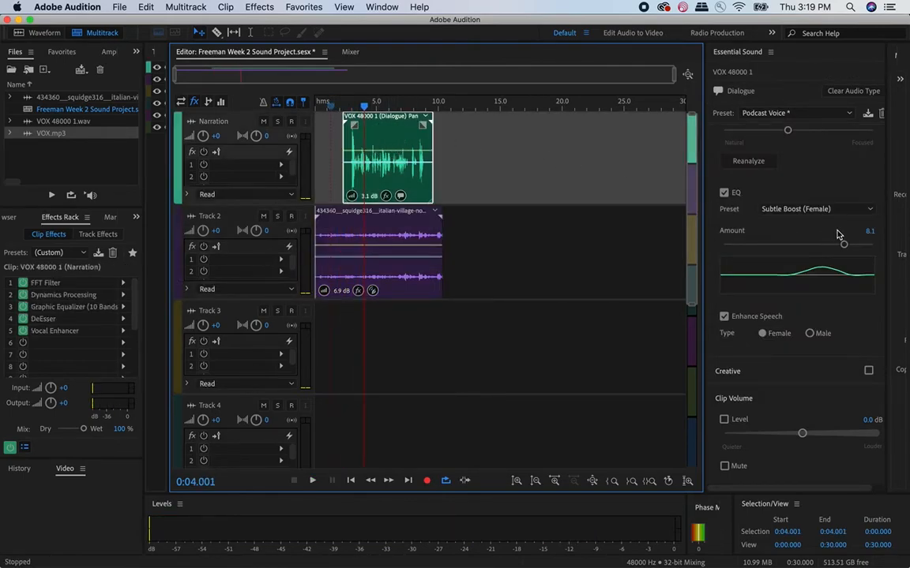
click(764, 208)
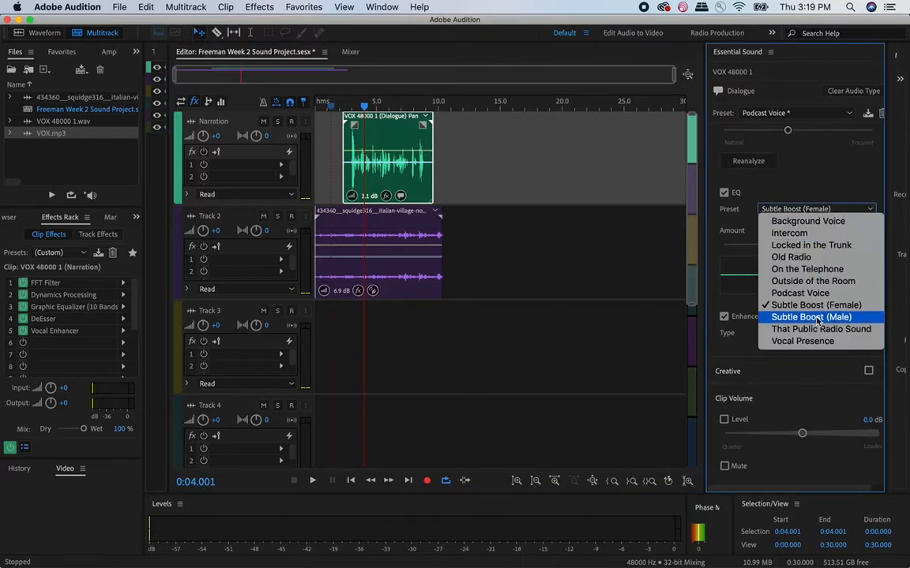
click(818, 329)
click(349, 105)
key(space)
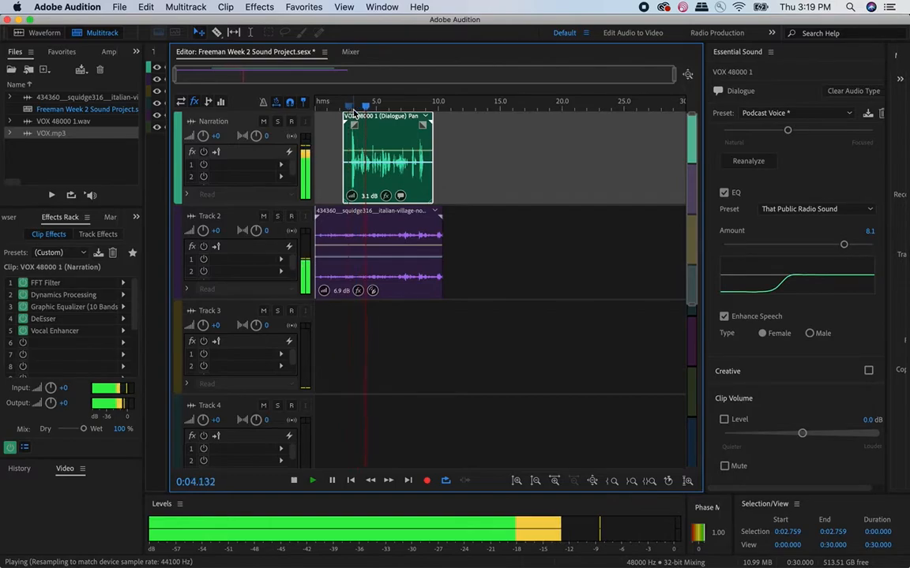
key(space)
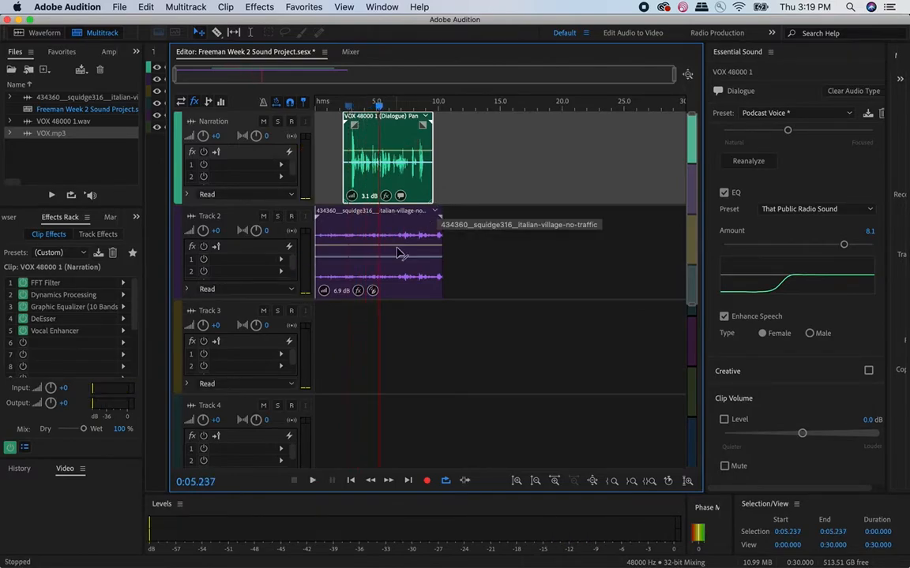
- Select the village ambience clip and play the opening seconds to judge its level
click(433, 235)
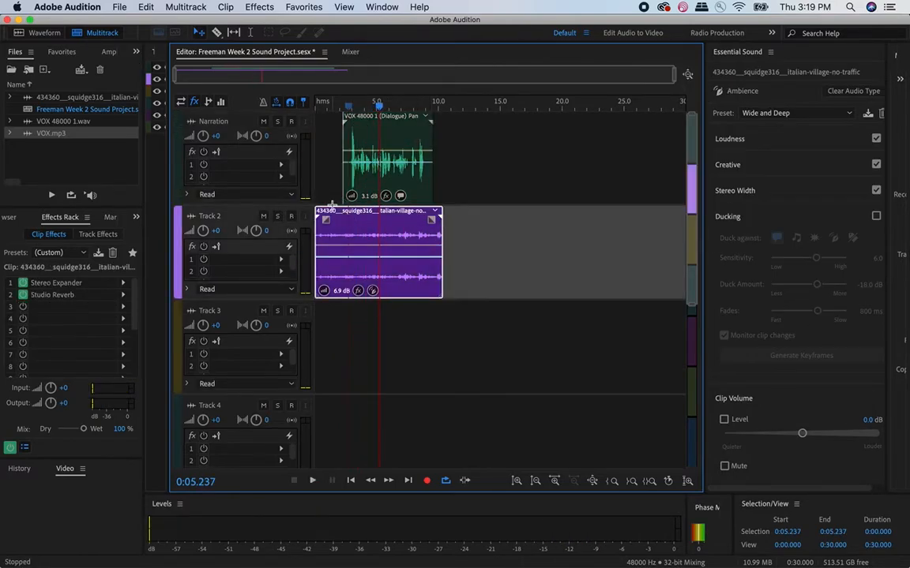
click(324, 110)
key(space)
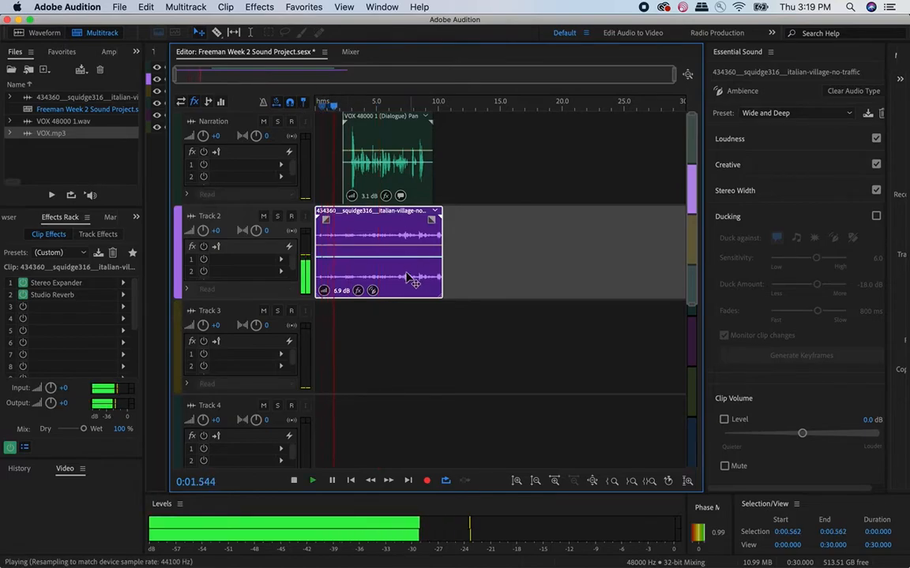
key(space)
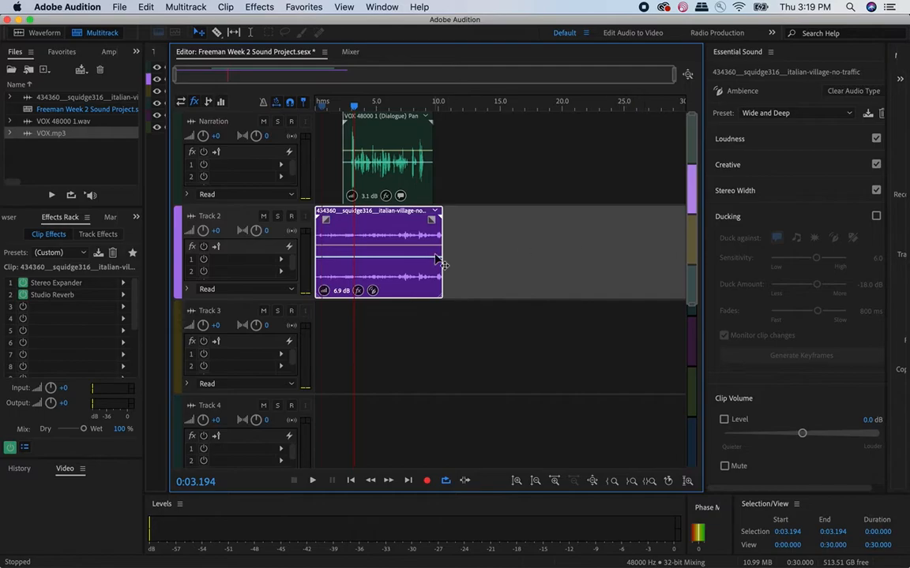
- Raise the village ambience clip's volume envelope slightly and preview the lead-in to the narration
click(365, 251)
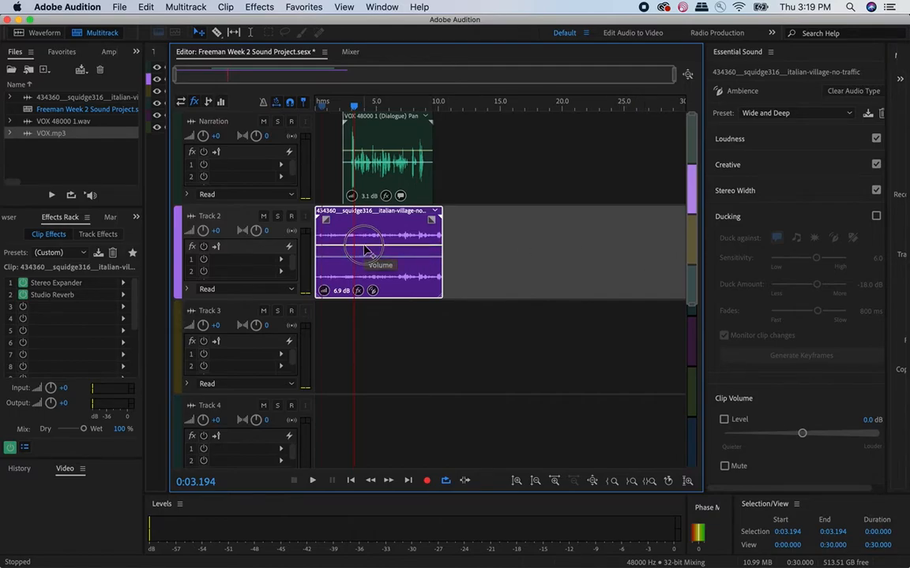
click(365, 251)
drag(364, 245, 354, 247)
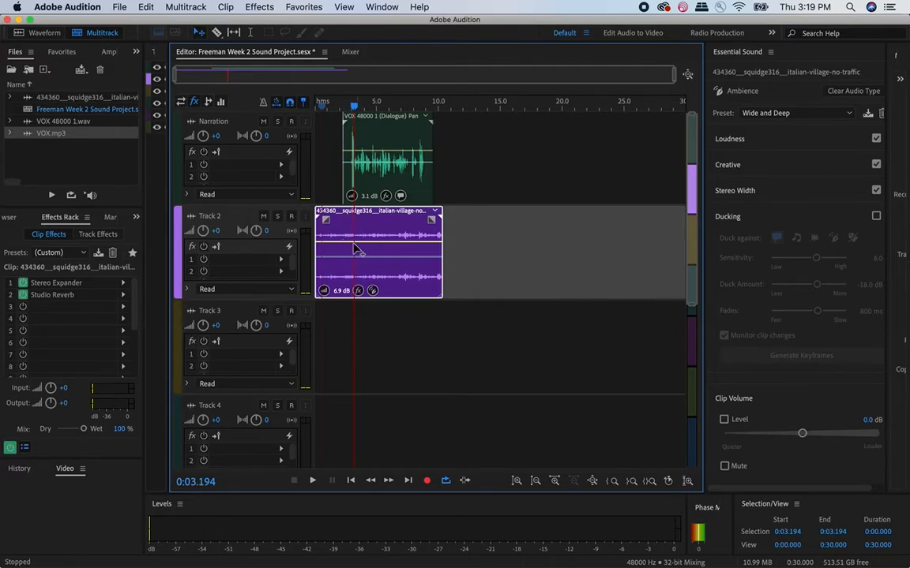
click(335, 108)
key(space)
key(space)
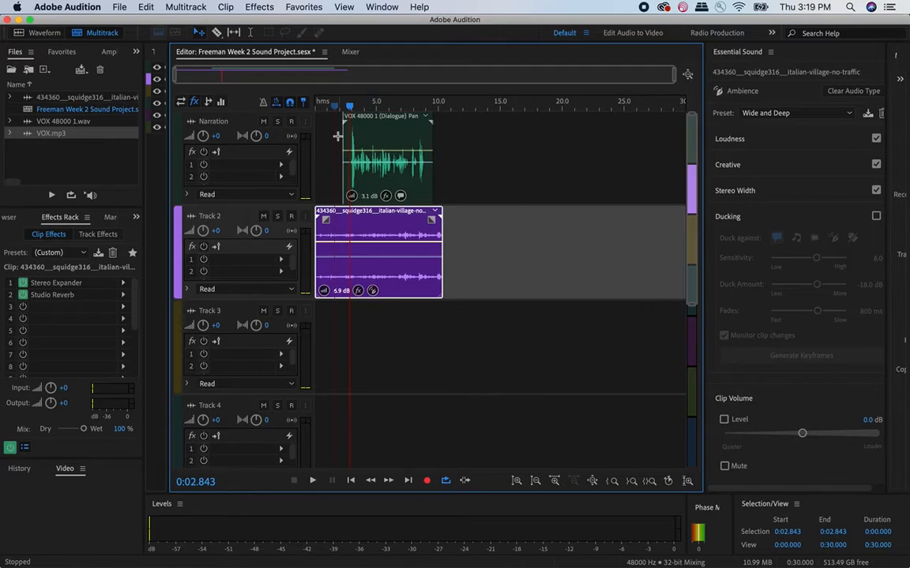
- Play the session from the beginning and move the narration clip earlier to start at about 1.5 seconds
drag(334, 109, 305, 108)
key(space)
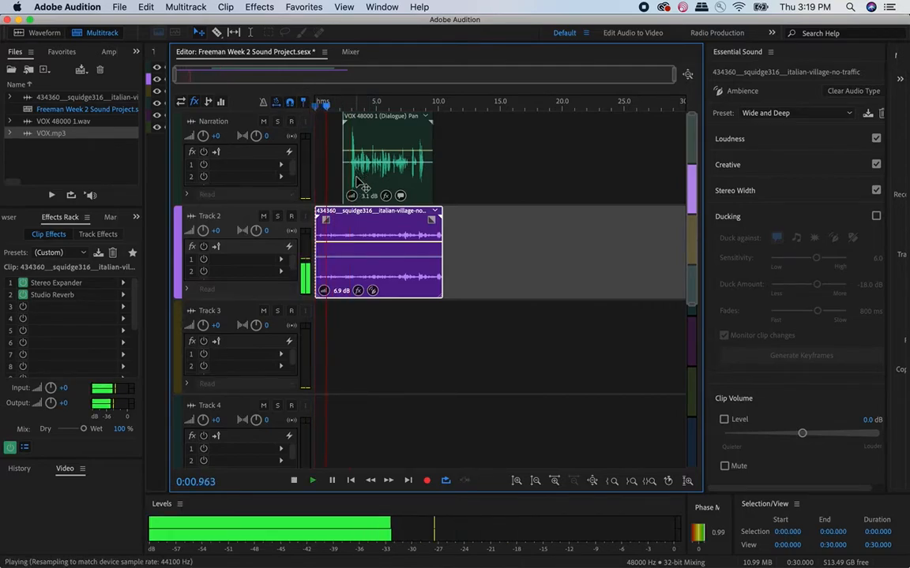
key(space)
drag(381, 136, 371, 138)
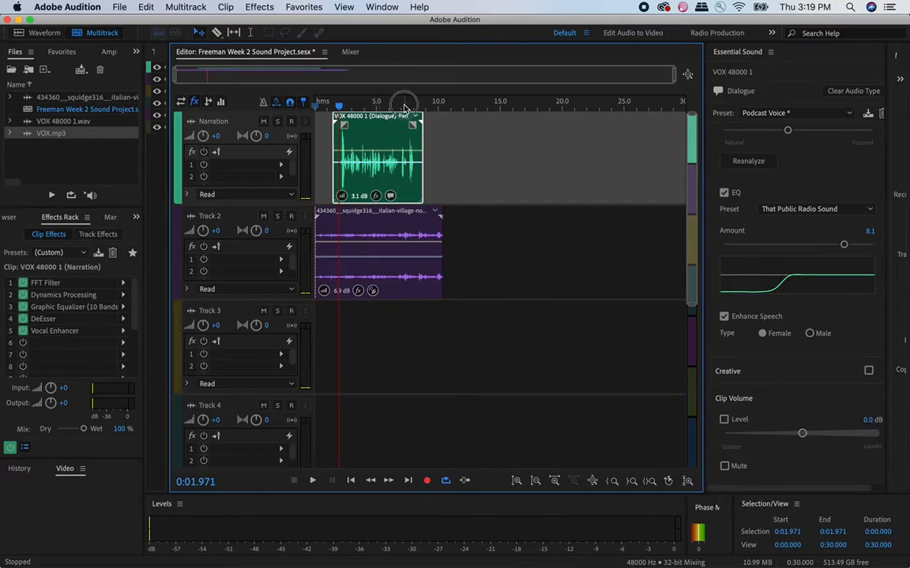
- Play the end of the narration through to the end of the village ambience clip
click(404, 106)
key(space)
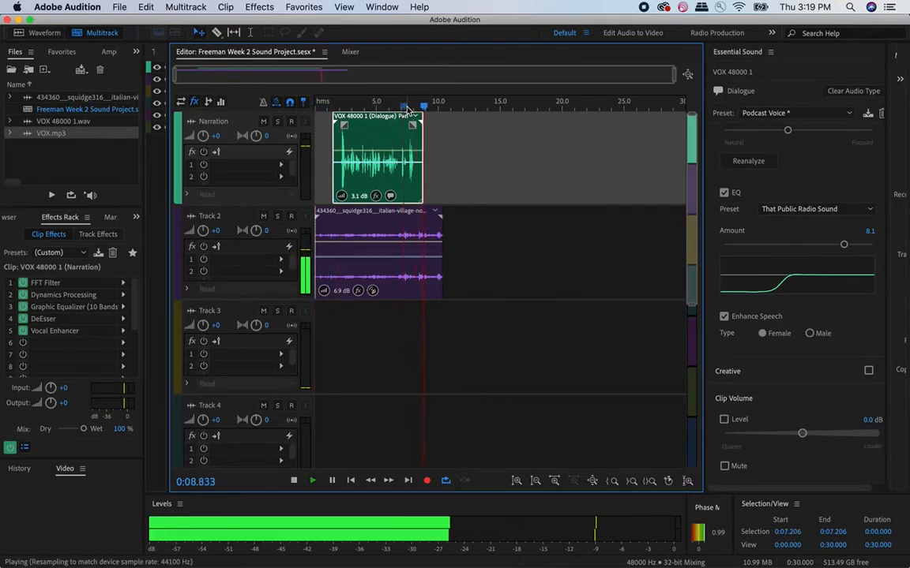
key(space)
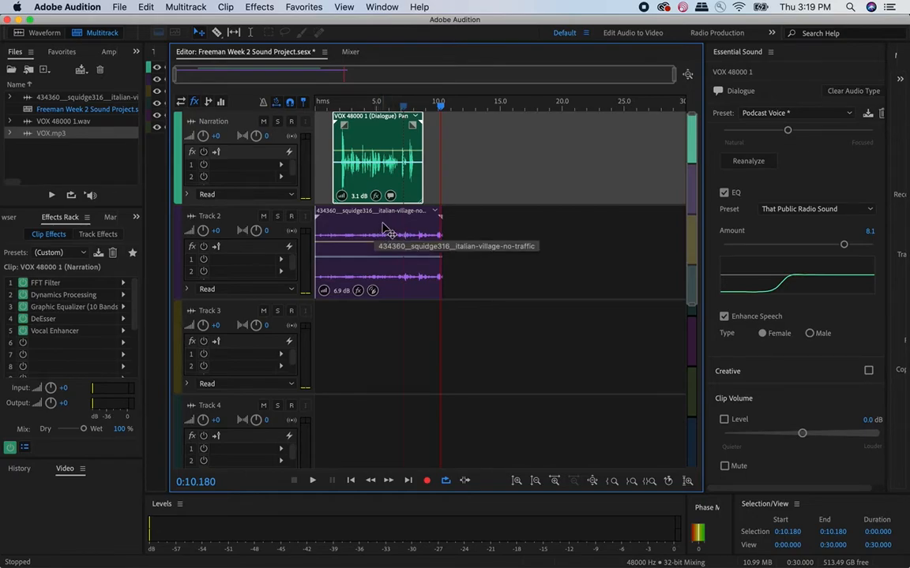
- Duplicate the village ambience clip on Track 2 to end at about 13 seconds, trimming both copies to a crossfade of about 1 second
drag(380, 227, 414, 226)
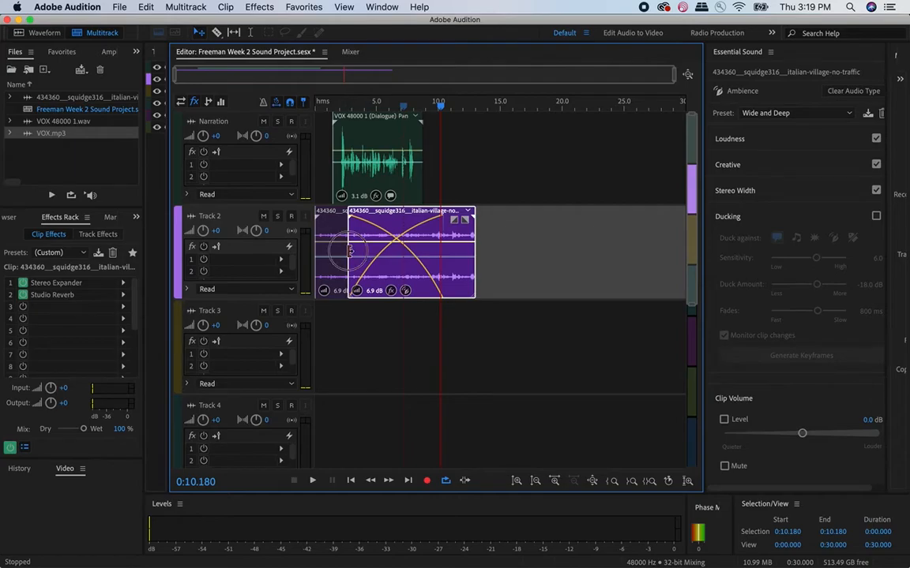
drag(349, 249, 367, 250)
scroll(367, 249, up, 1)
drag(473, 230, 397, 221)
- Play across the crossfade between the two village ambience clips to check the transition
click(366, 103)
key(space)
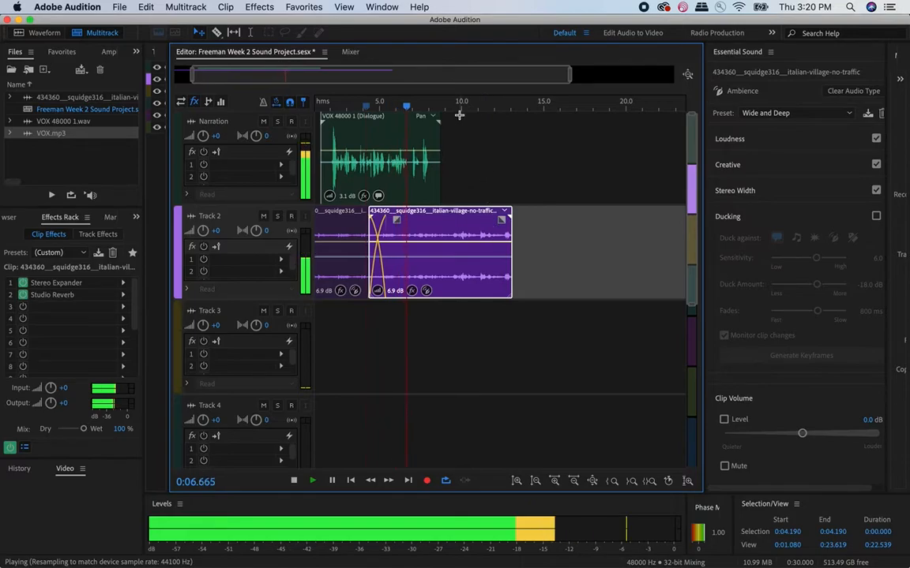
key(space)
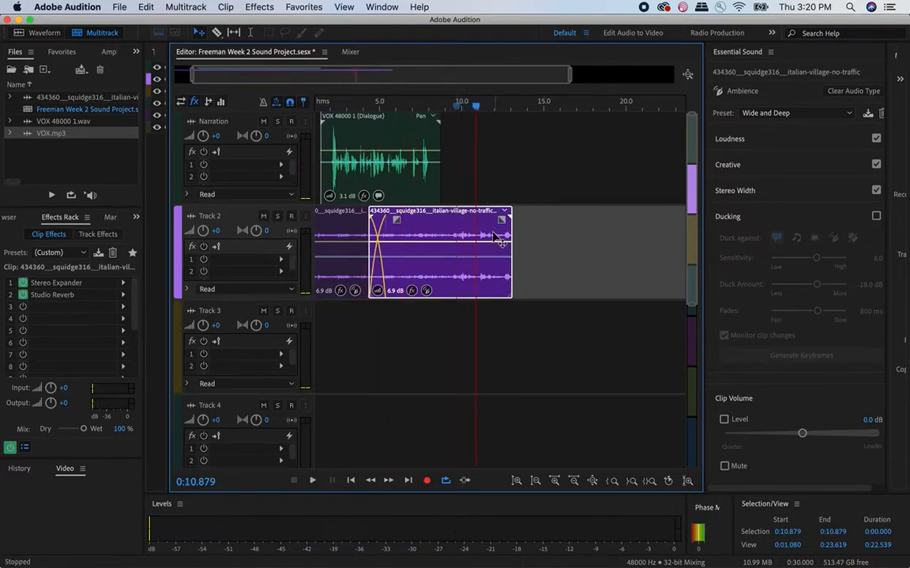
- Move the narration clip later on its track to start at about 2.6 seconds
scroll(493, 235, left, 2)
drag(414, 136, 438, 141)
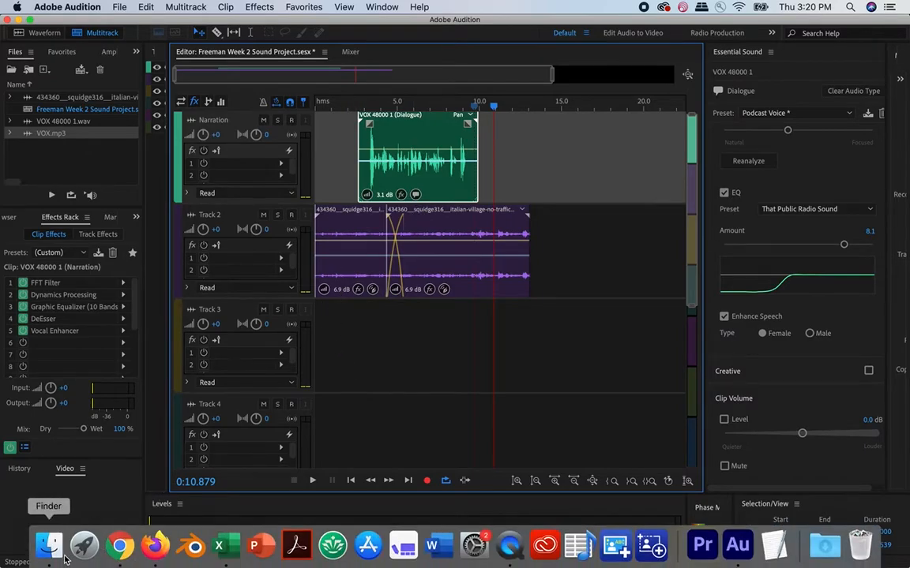
- Switch to Finder and add Broke_For_Free_-_01_-_Night_Owl.mp3 to Track 3, accepting a copy conformed to the session's sample rate
click(50, 548)
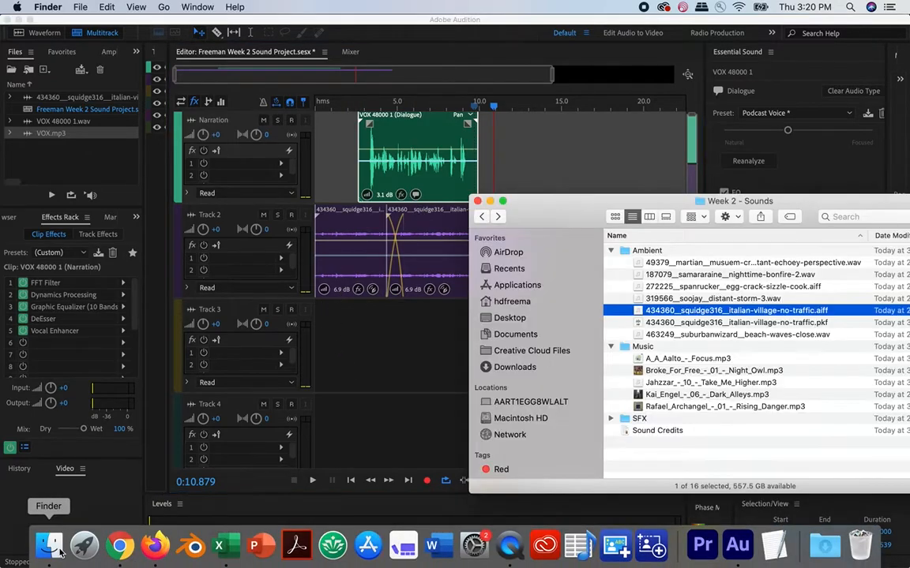
click(695, 325)
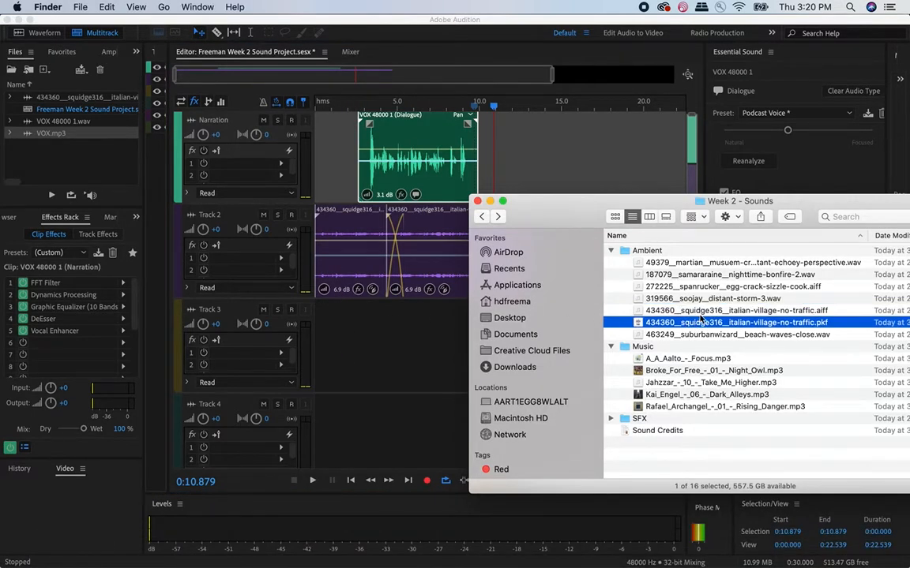
click(684, 371)
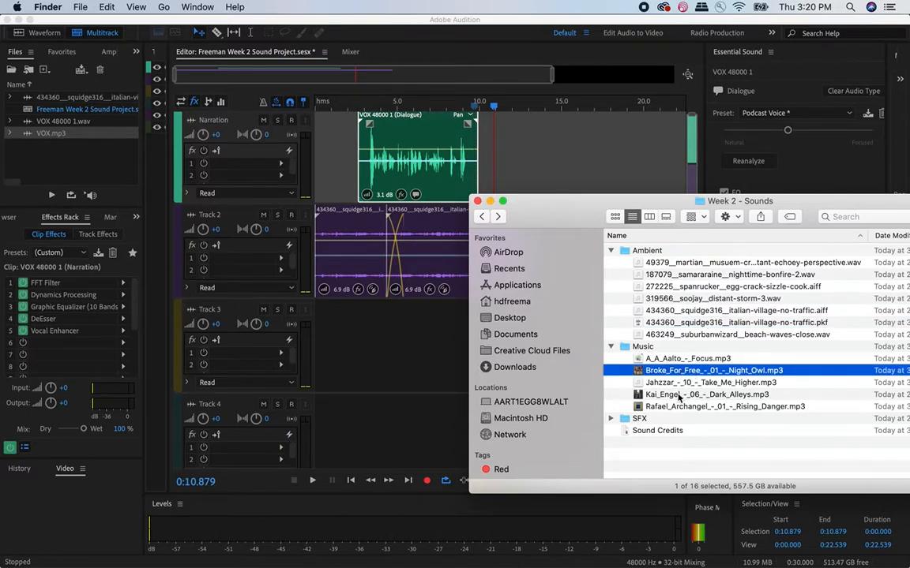
click(679, 396)
click(675, 370)
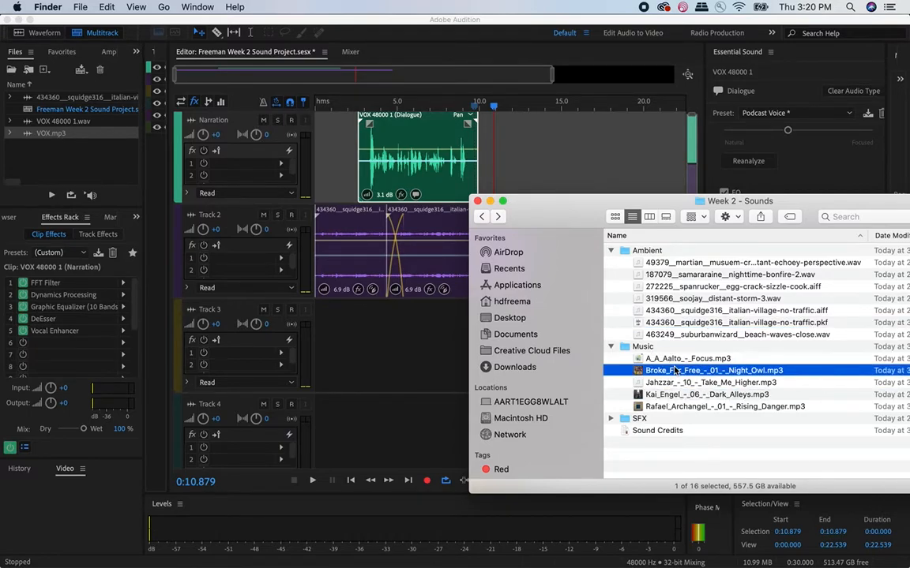
click(678, 408)
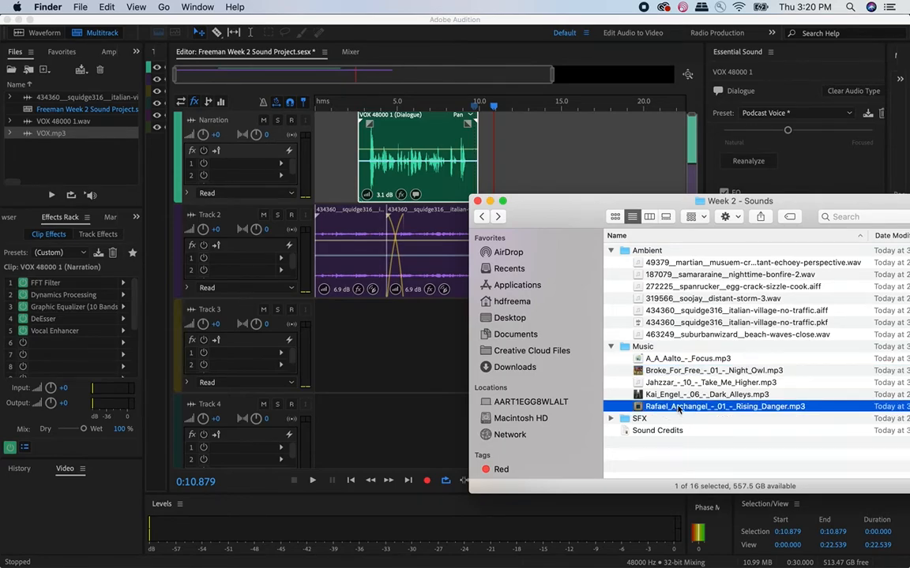
click(669, 372)
drag(669, 378, 365, 354)
click(588, 331)
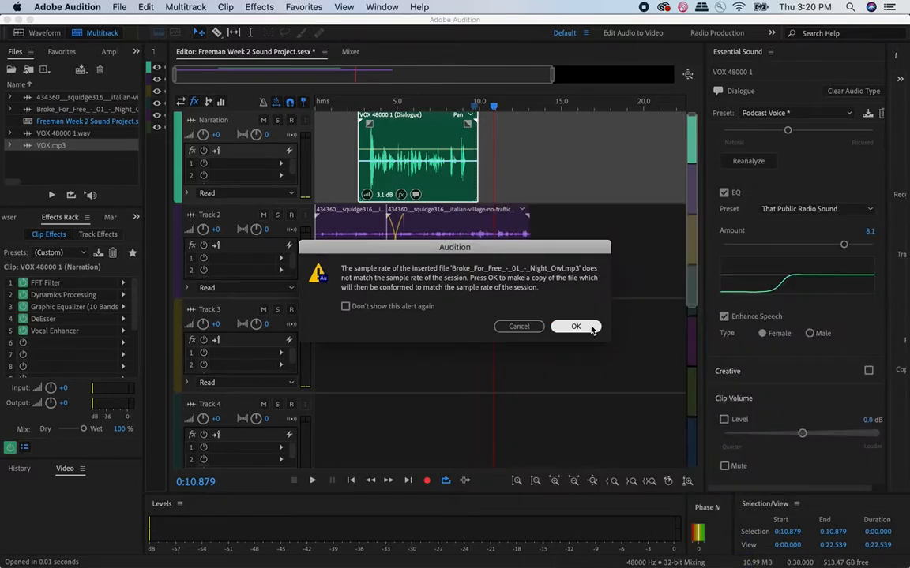
click(591, 328)
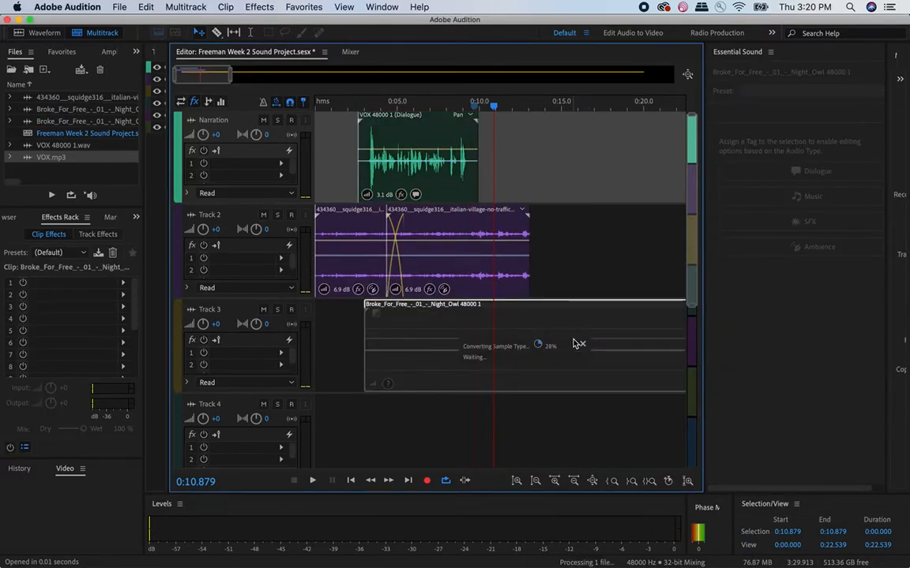
- Trim the beginning of the Night Owl music clip on Track 3 so it starts at 0:20
drag(365, 360, 331, 361)
scroll(458, 347, down, 4)
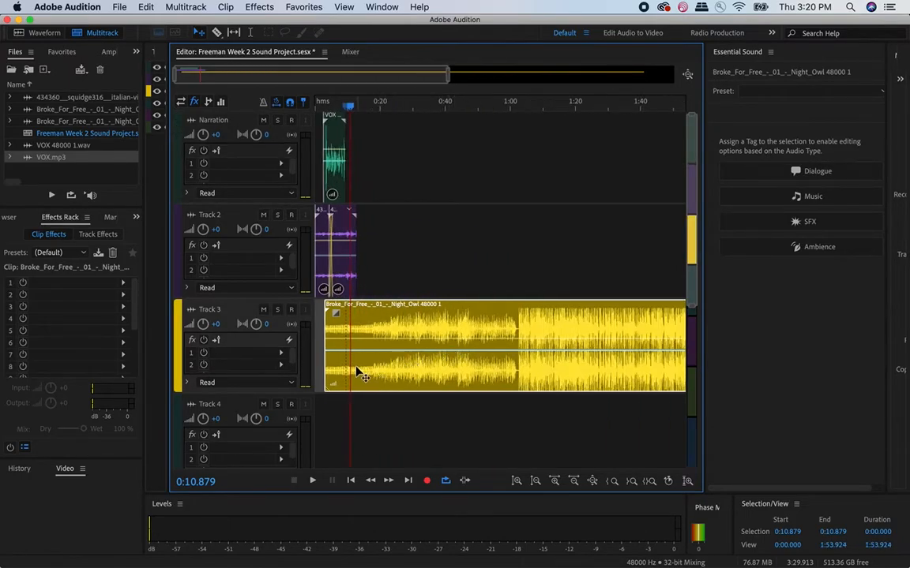
drag(326, 365, 380, 366)
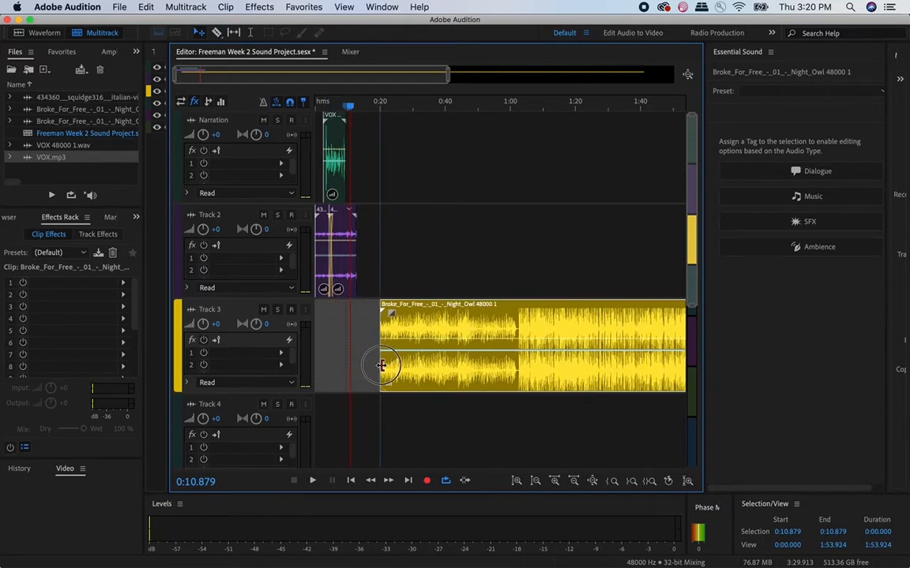
- Split the Night Owl clip at about 1:01 and delete the part after the split
drag(427, 101, 512, 104)
click(216, 33)
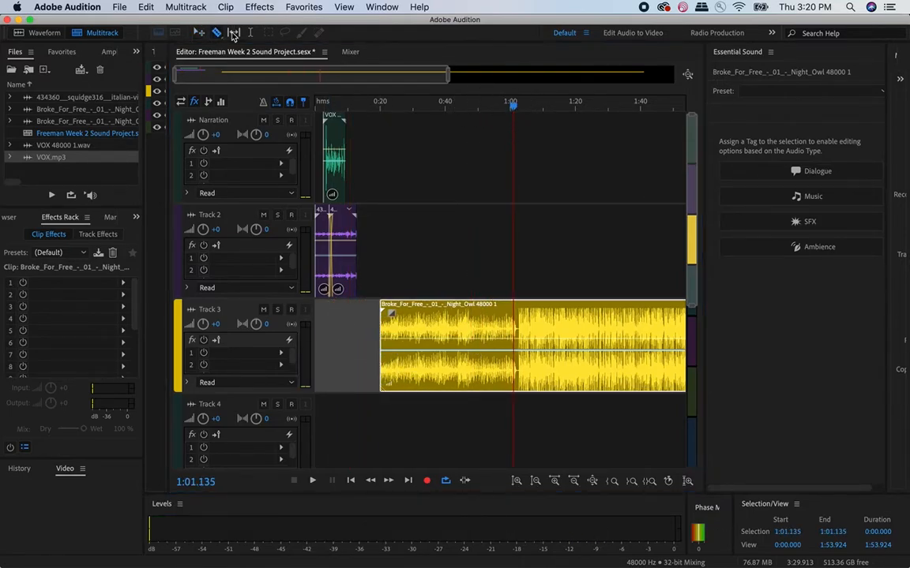
click(512, 325)
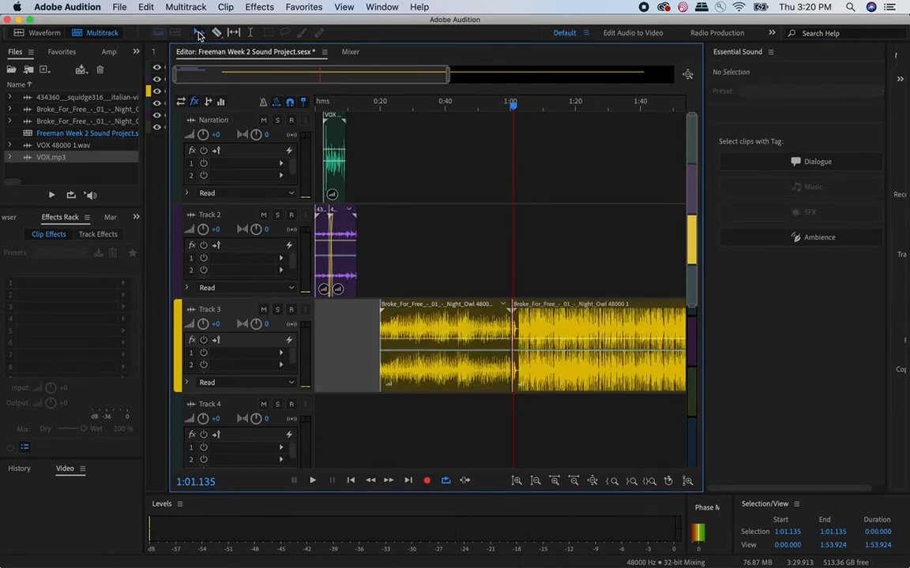
click(604, 364)
key(Delete)
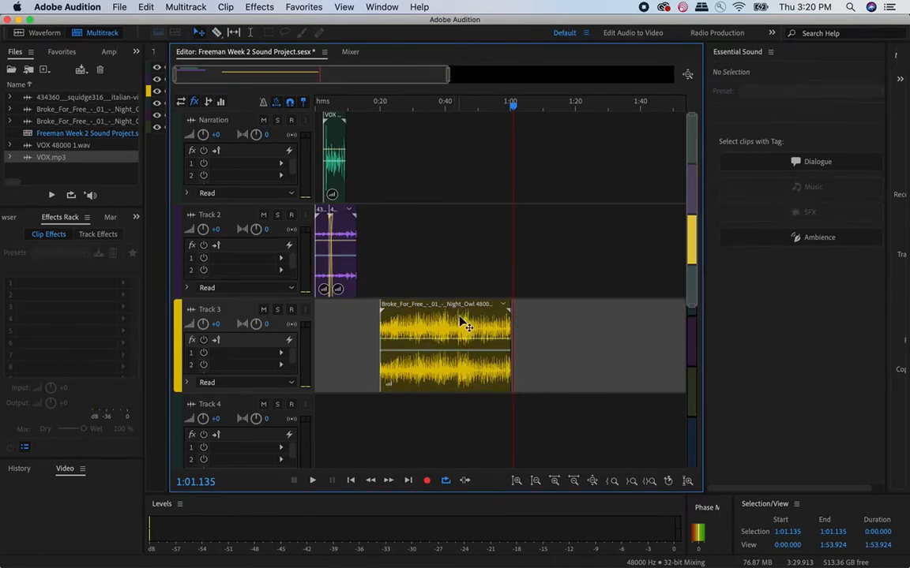
- Move the remaining Night Owl clip to the start of the session and return the playhead to 0:00
drag(462, 322, 330, 327)
drag(333, 106, 279, 107)
- Move the narration and both village ambience clips together about 2 seconds later
scroll(389, 292, up, 4)
scroll(389, 291, left, 3)
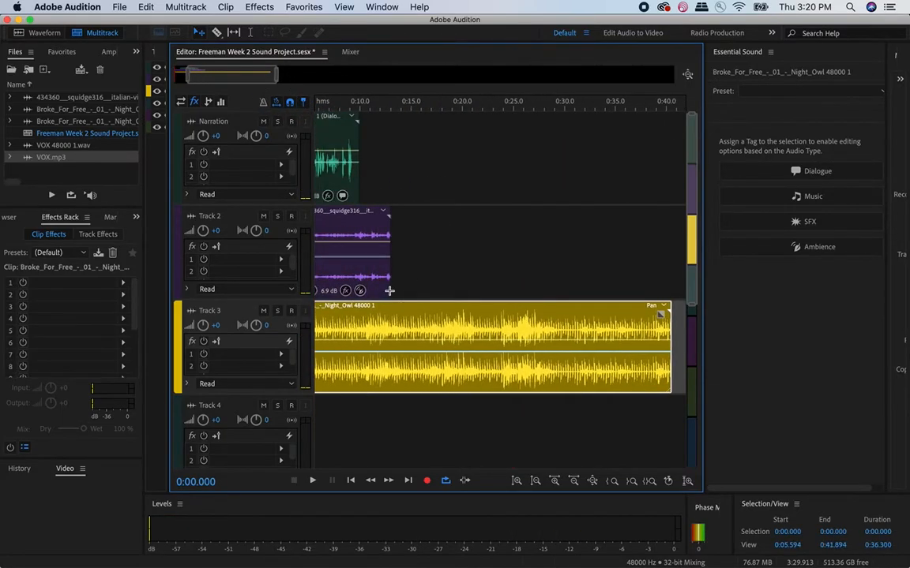
drag(448, 247, 276, 126)
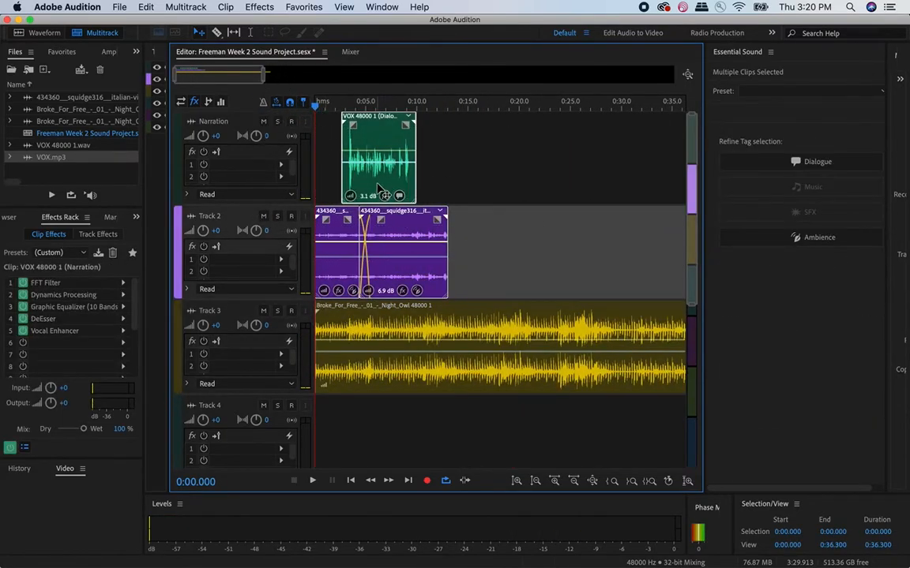
drag(480, 279, 394, 141)
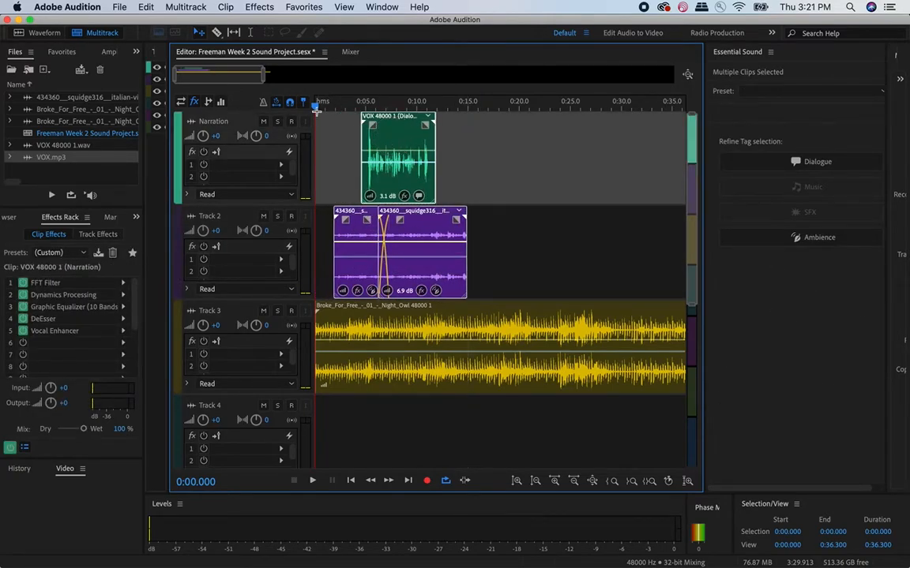
- Play the opening of the session and add a fade-in to the first village ambience clip
key(space)
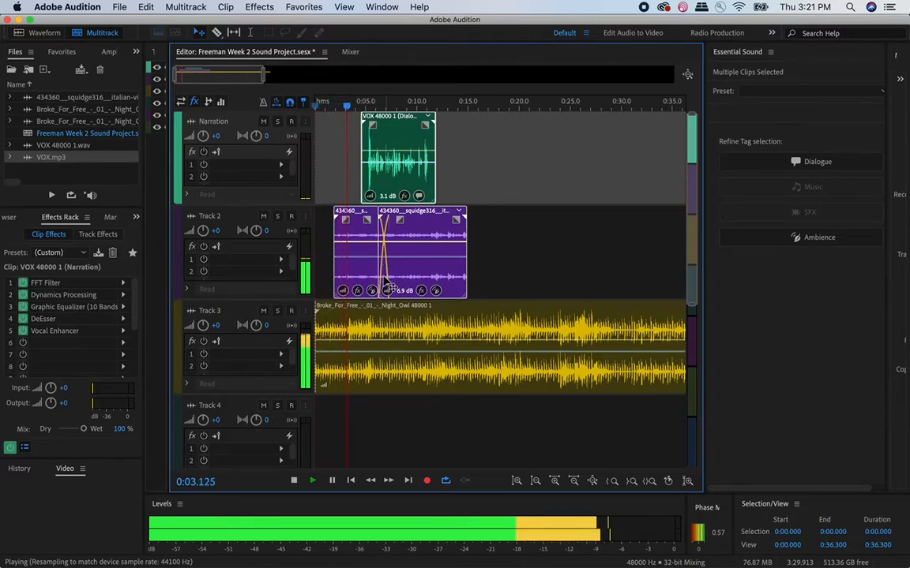
key(space)
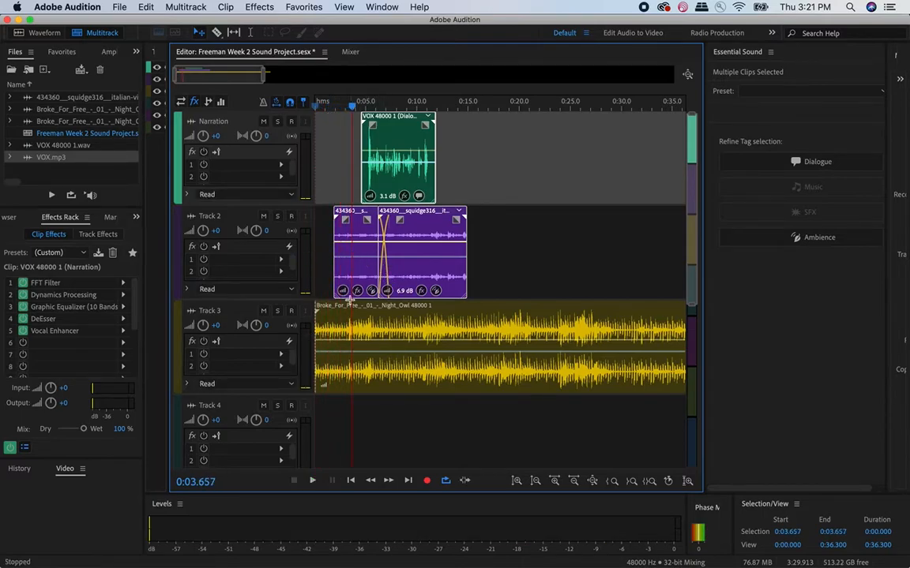
click(345, 219)
drag(342, 221, 359, 228)
- Extend the village ambience to about 19 seconds with a crossfade between its two clips, and move the narration to start at about 7.7 seconds
drag(416, 233, 495, 238)
click(511, 234)
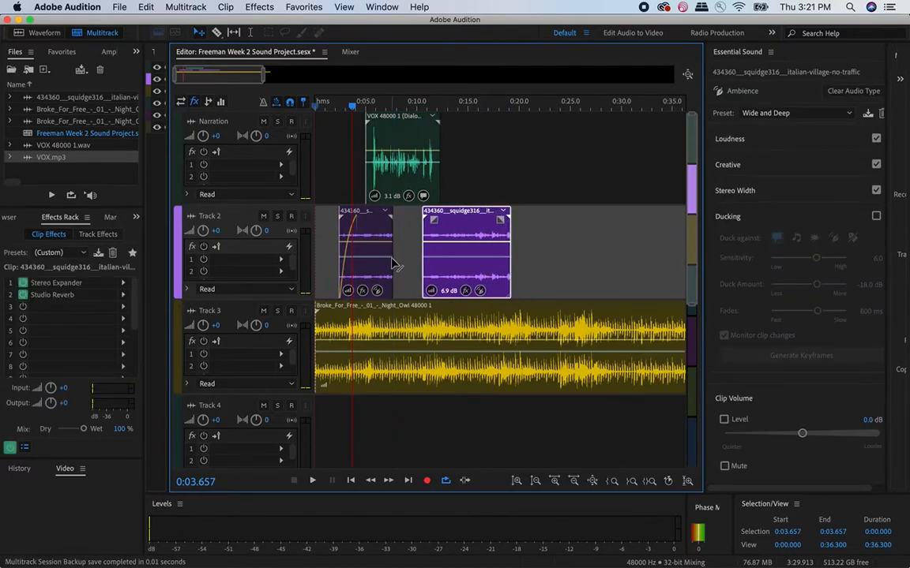
drag(392, 263, 432, 237)
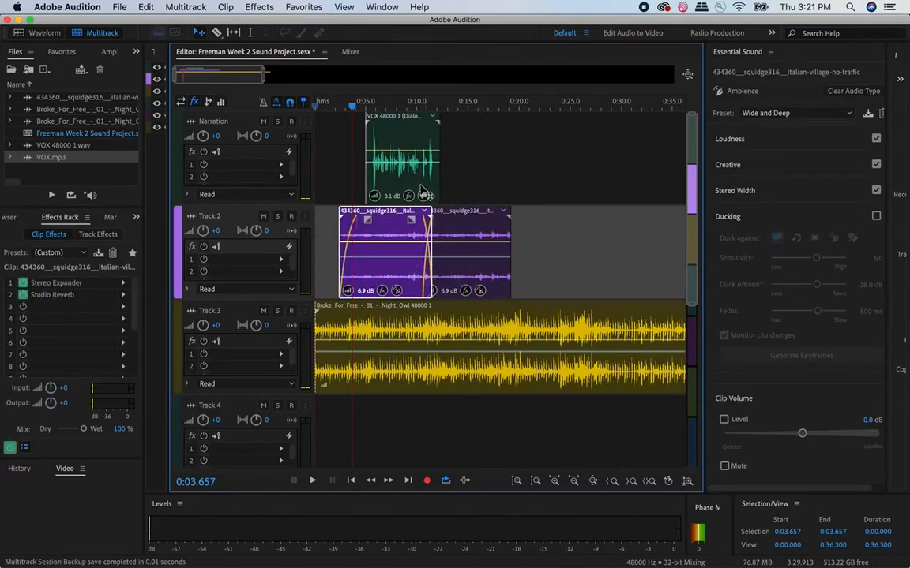
drag(371, 146, 399, 146)
- Lengthen the first village ambience clip's fade-in to about 3 seconds and add a fade-out of about 2.5 seconds to the second clip
click(359, 236)
mouse_move(367, 219)
mouse_down()
mouse_move(373, 233)
mouse_move(380, 221)
mouse_up()
drag(501, 226, 474, 240)
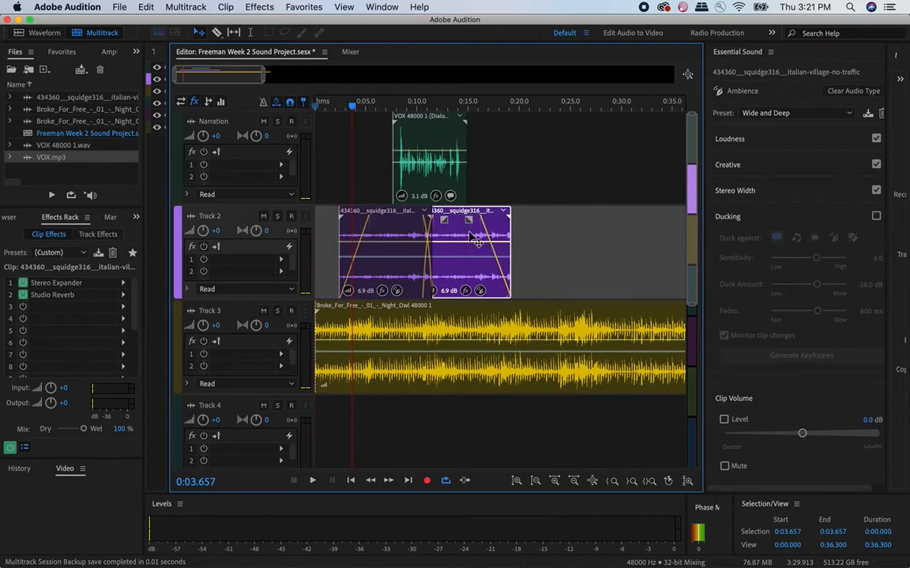
- Split the Night Owl music clip at about 24 seconds and delete the part after the split
click(217, 33)
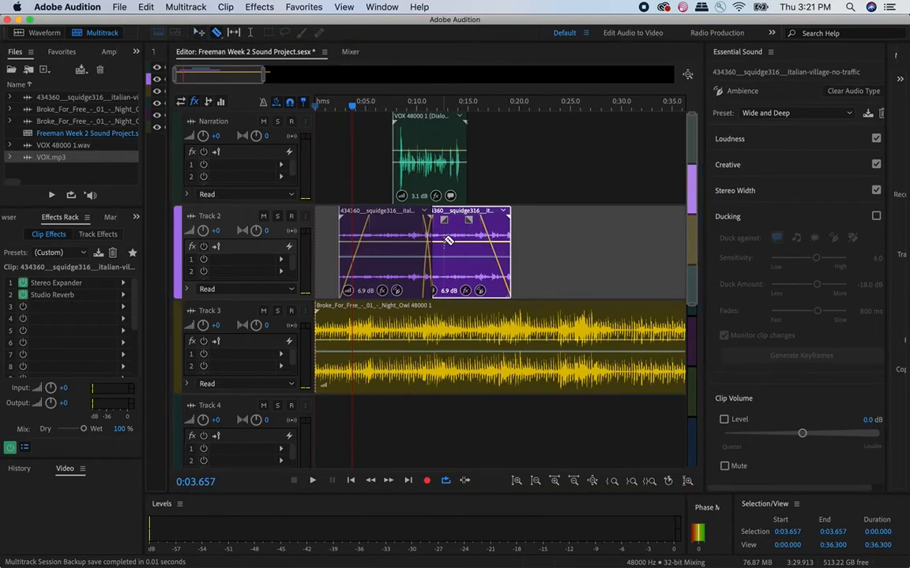
click(560, 317)
click(199, 32)
click(608, 325)
key(Delete)
- Give the music clip a short fade-in and a fade-out of about 4 seconds, and the narration short fades at both ends
click(544, 319)
drag(549, 310, 505, 338)
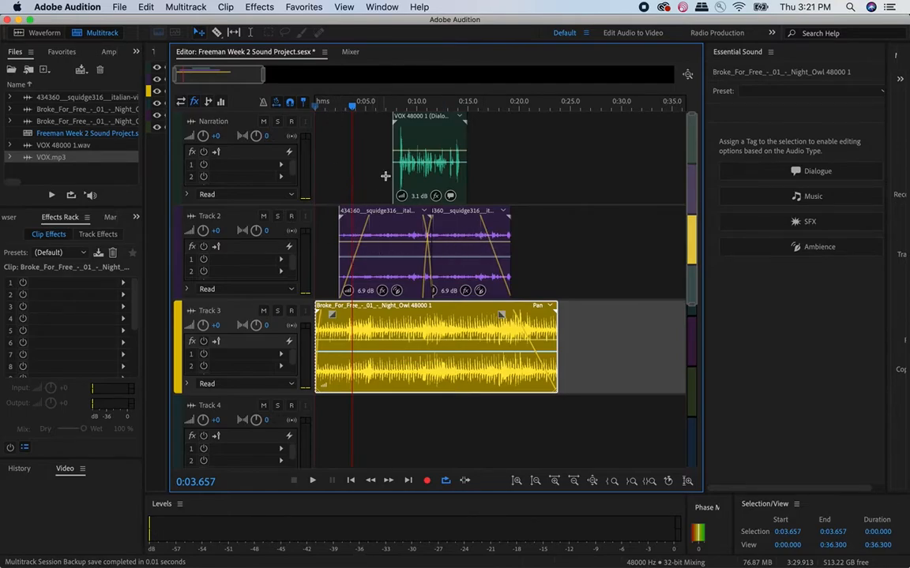
click(421, 127)
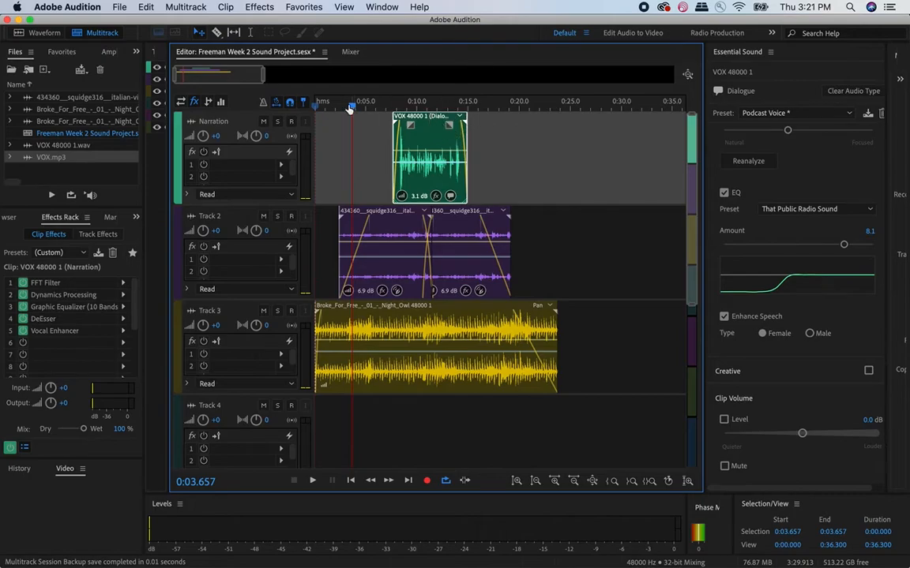
- Play the session from the beginning past the narration, and replay the narration's opening to check the levels
drag(350, 107, 315, 102)
key(space)
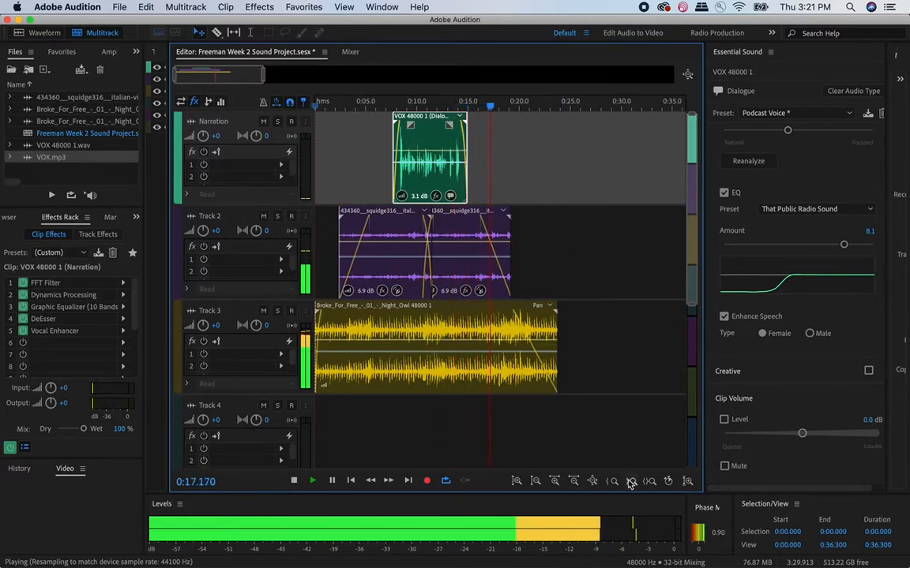
key(space)
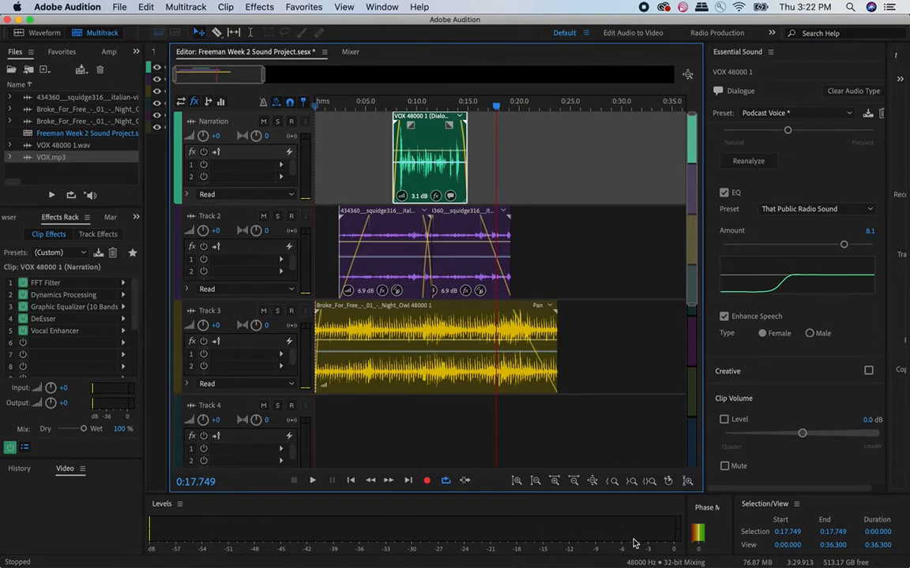
click(398, 101)
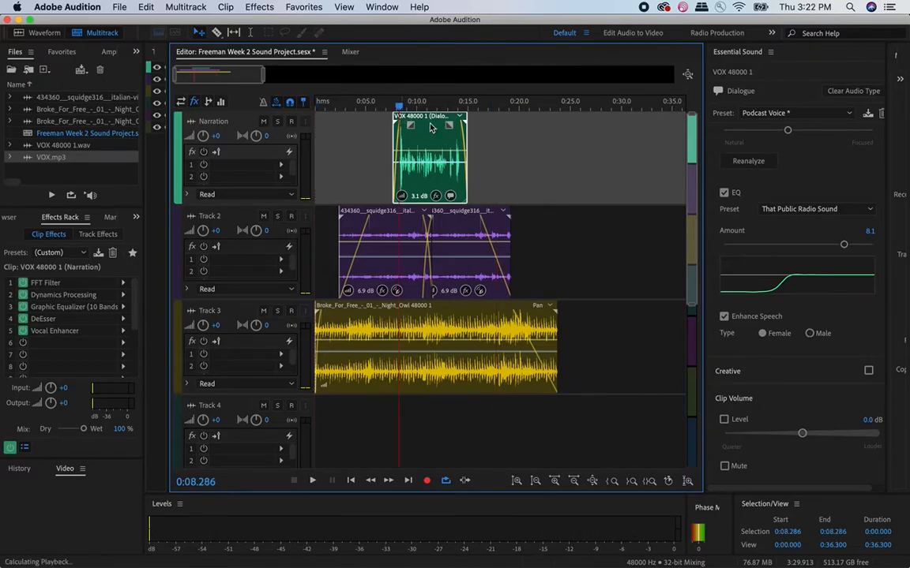
key(space)
key(space)
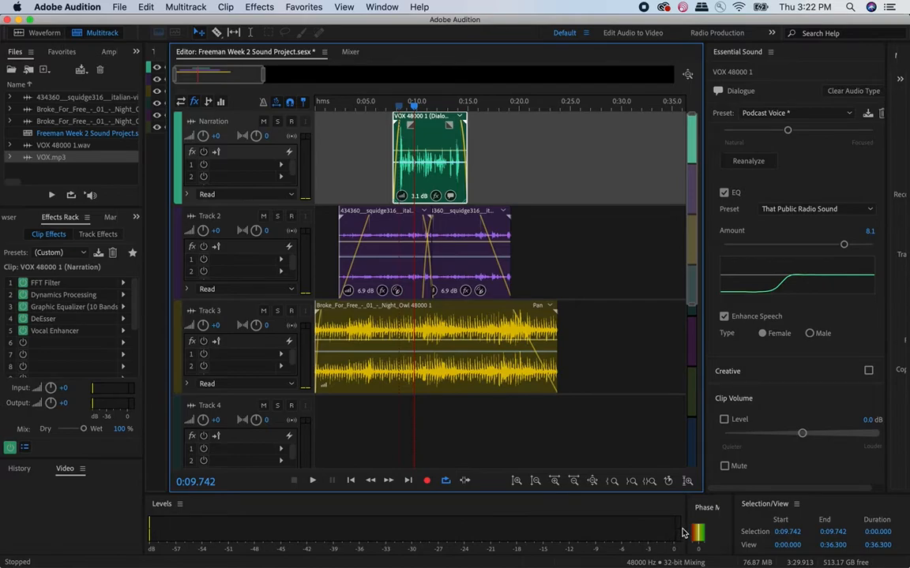
- Raise the narration clip's volume envelope and play from about 7 seconds with the computer's sound muted
drag(421, 152, 418, 142)
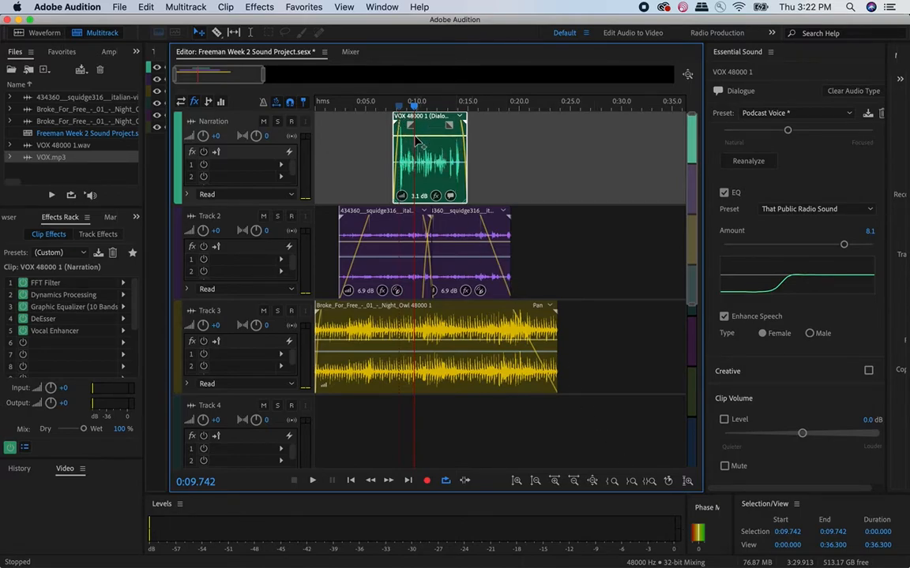
key(XF86AudioMute)
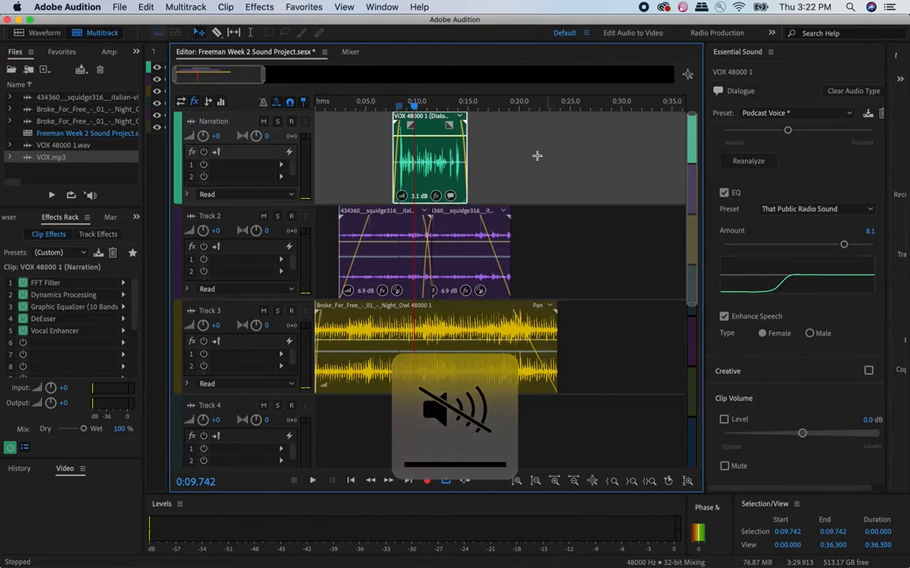
click(387, 104)
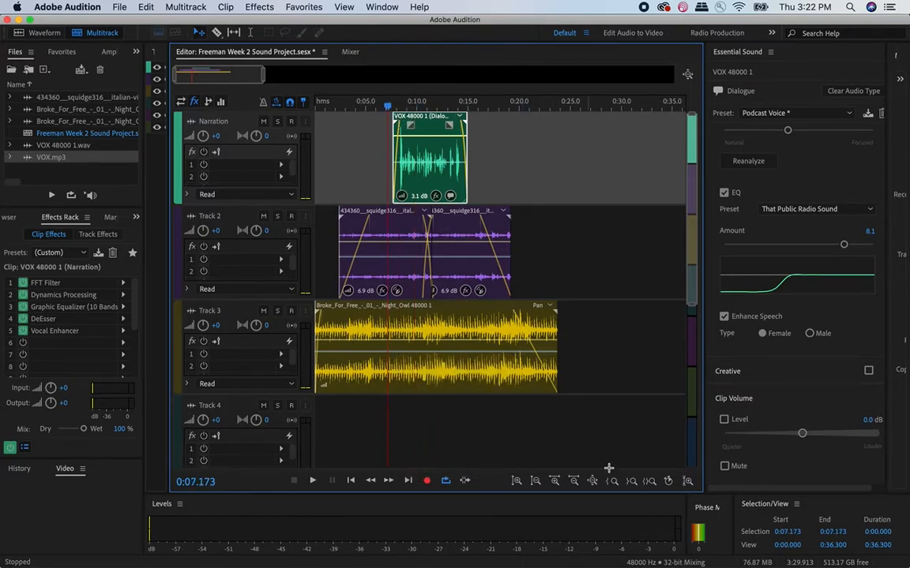
key(space)
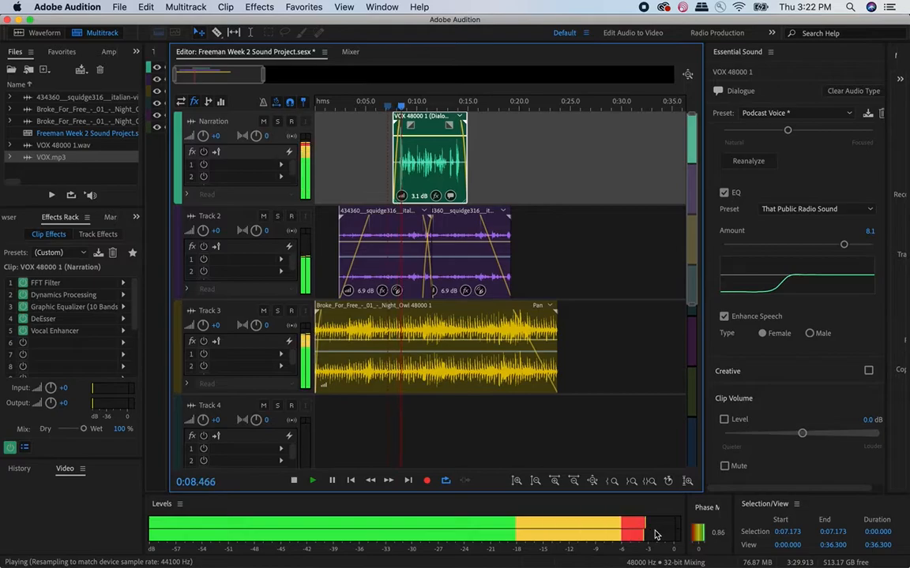
key(space)
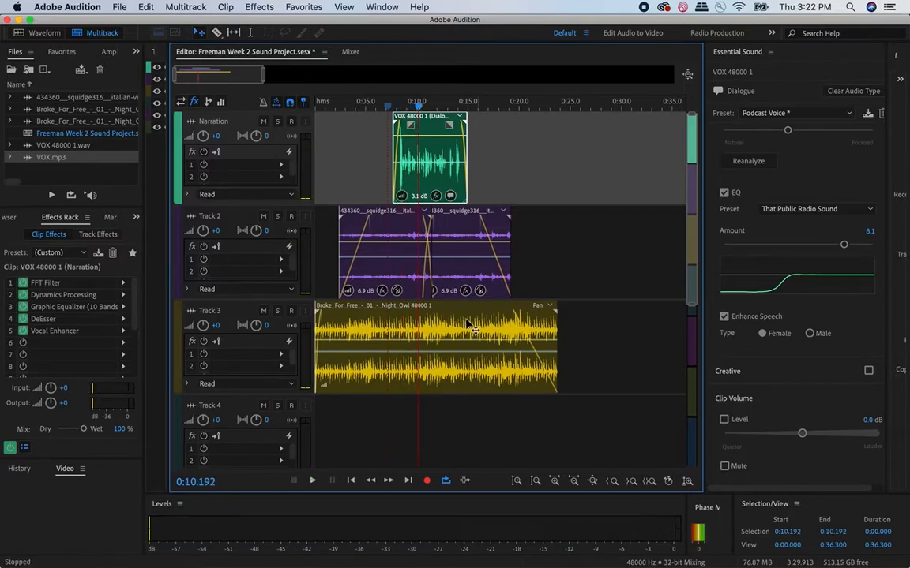
- Try raising the Night Owl music clip's volume envelope and play the mix from about 7 seconds
click(392, 326)
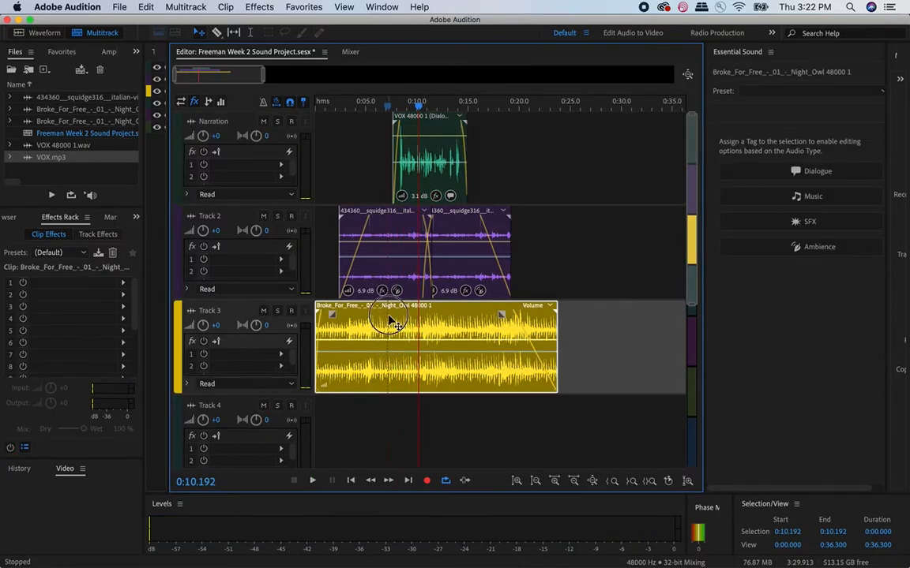
drag(390, 339, 390, 318)
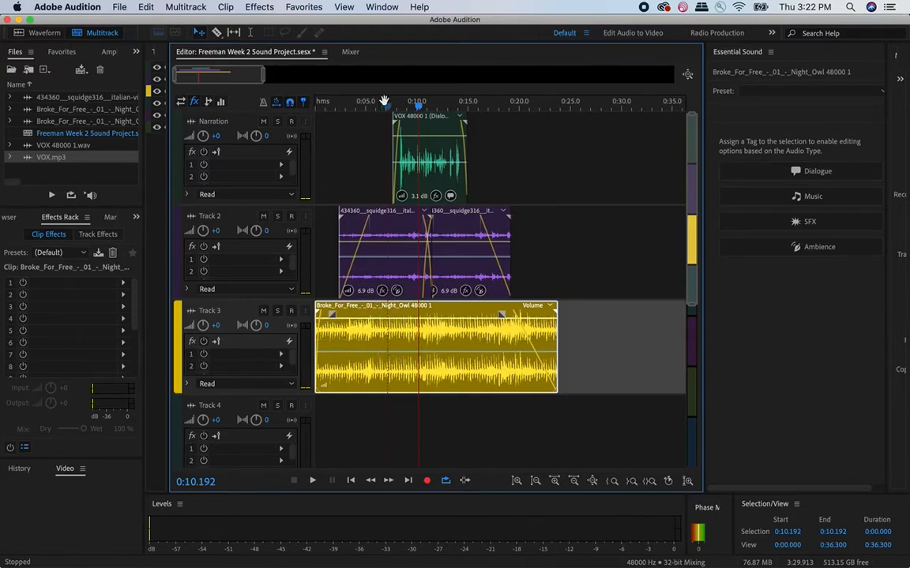
click(387, 102)
key(space)
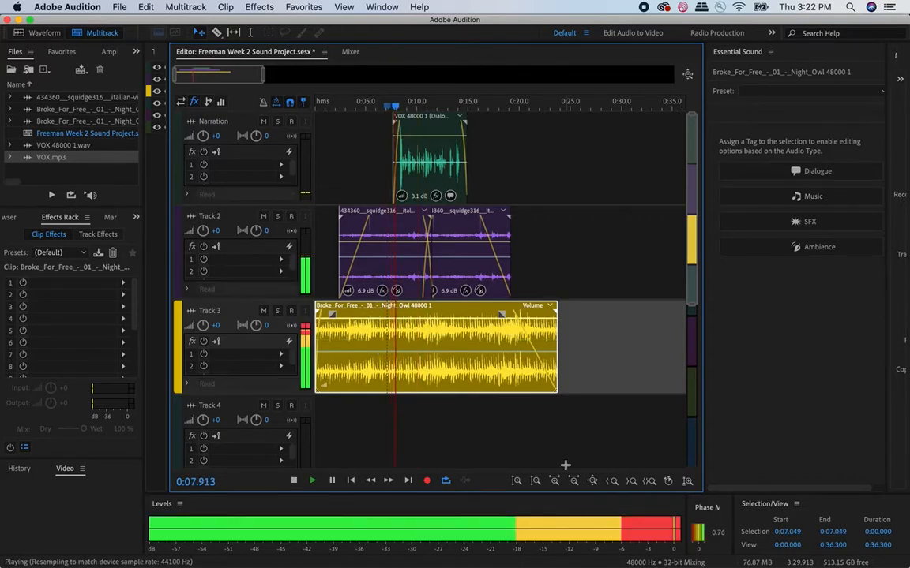
key(space)
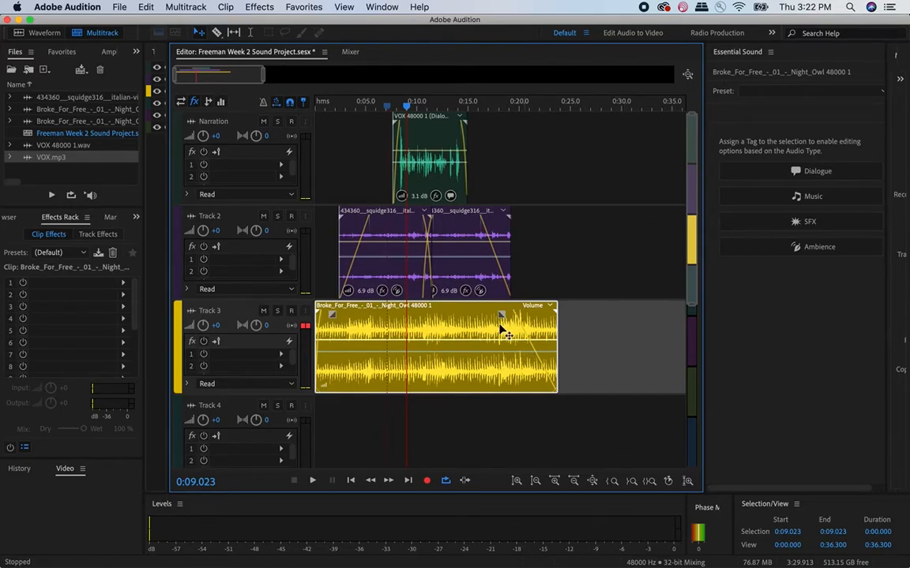
- Try dipping the narration clip's volume envelope with keyframes around its loud opening word, and delete those keyframes
click(399, 164)
scroll(419, 142, up, 5)
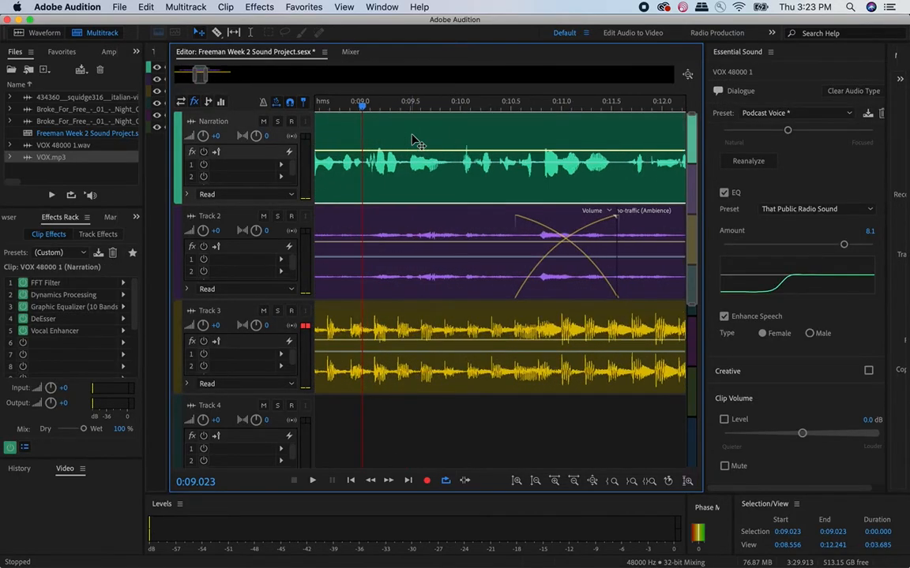
scroll(416, 142, left, 5)
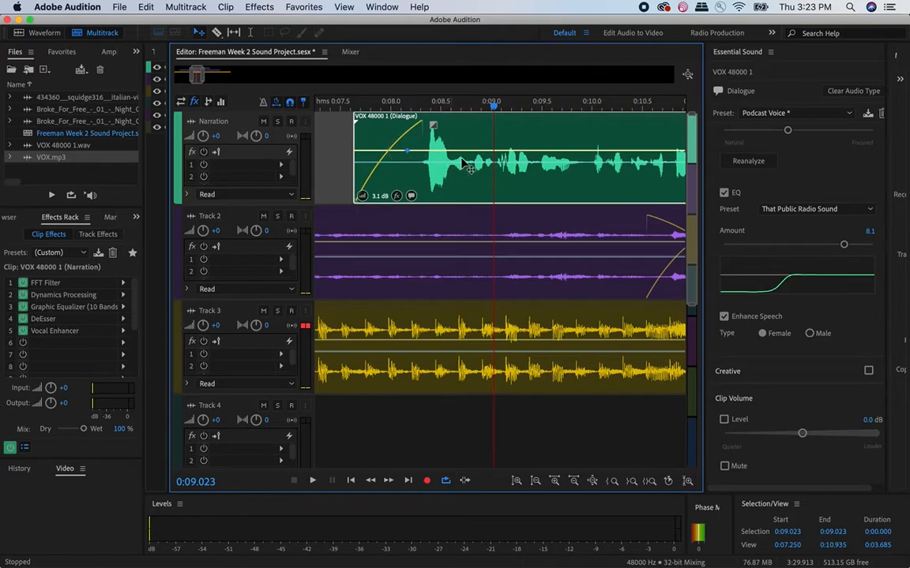
drag(422, 151, 423, 162)
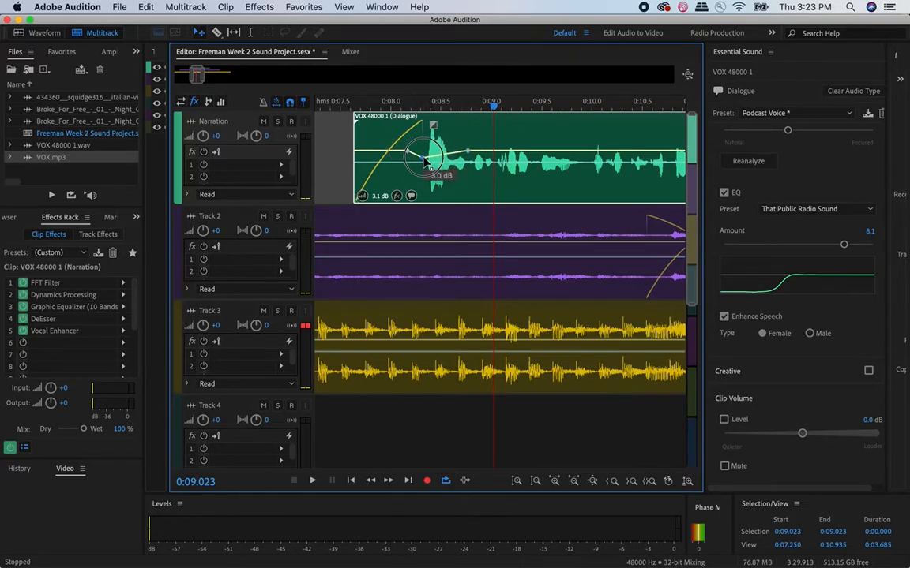
click(451, 156)
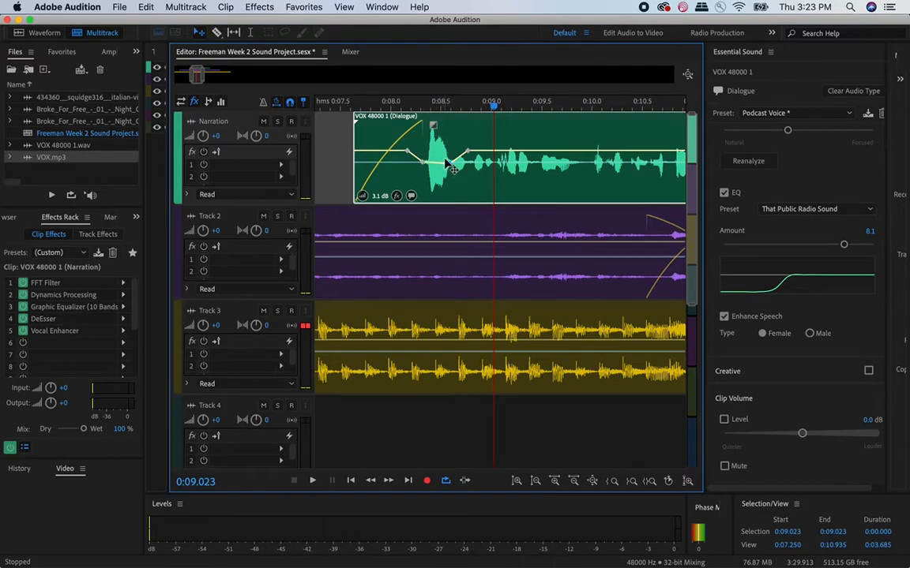
key(Delete)
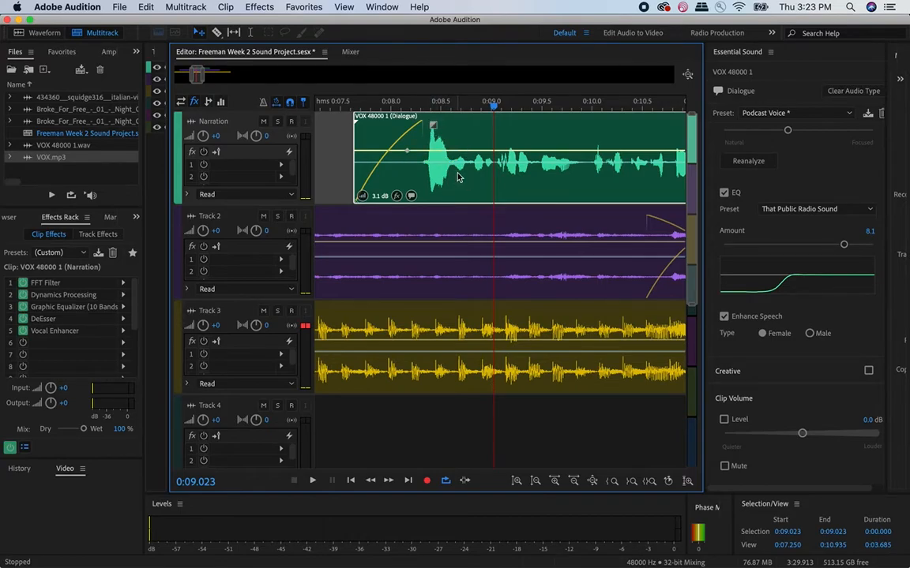
- Rename Track 2 as Ambient and Track 3 as Music
scroll(459, 177, down, 7)
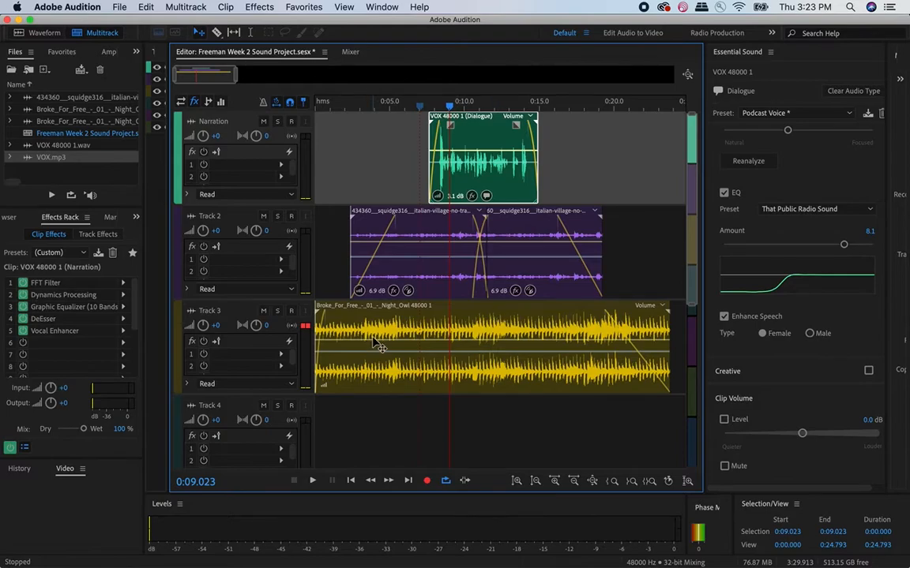
mouse_move(121, 555)
click(209, 218)
click(224, 216)
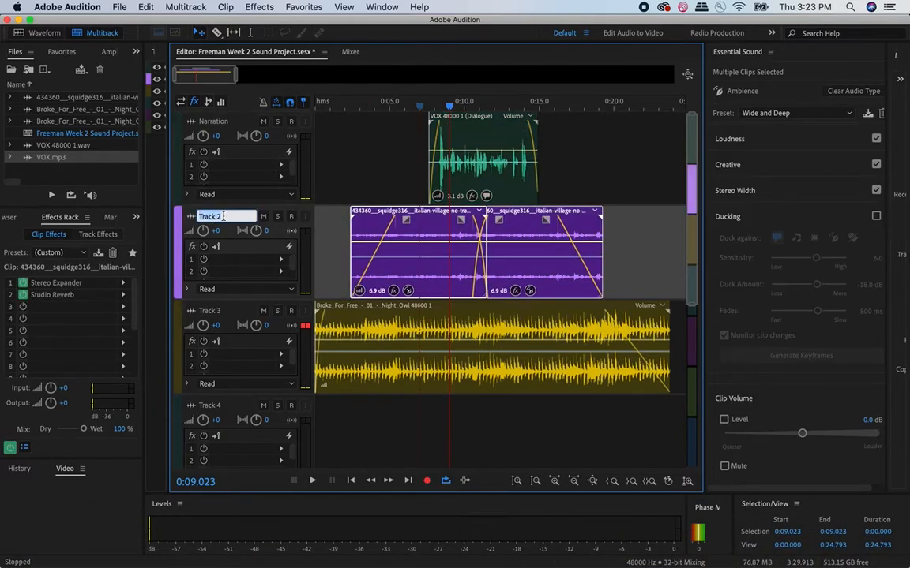
text(Ambient)
key(Return)
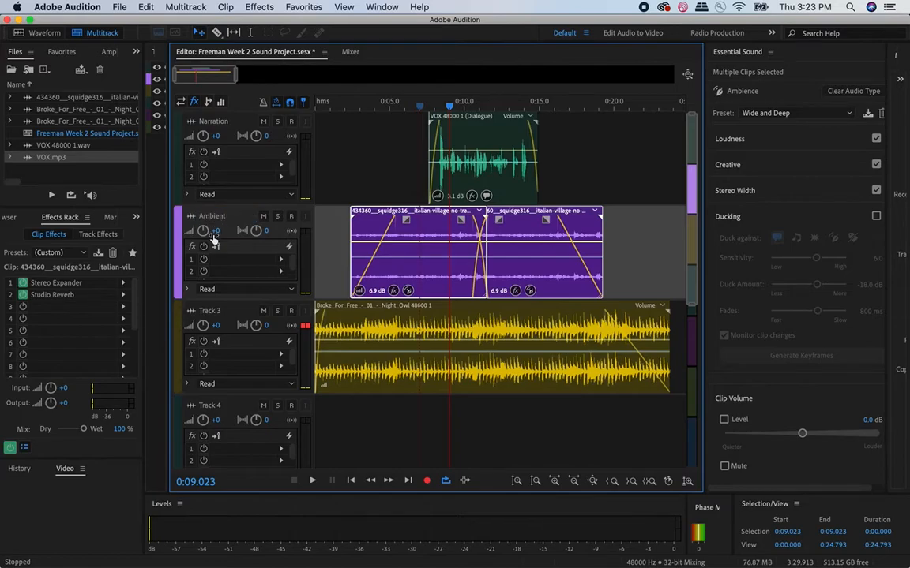
click(206, 310)
text(Music)
key(Return)
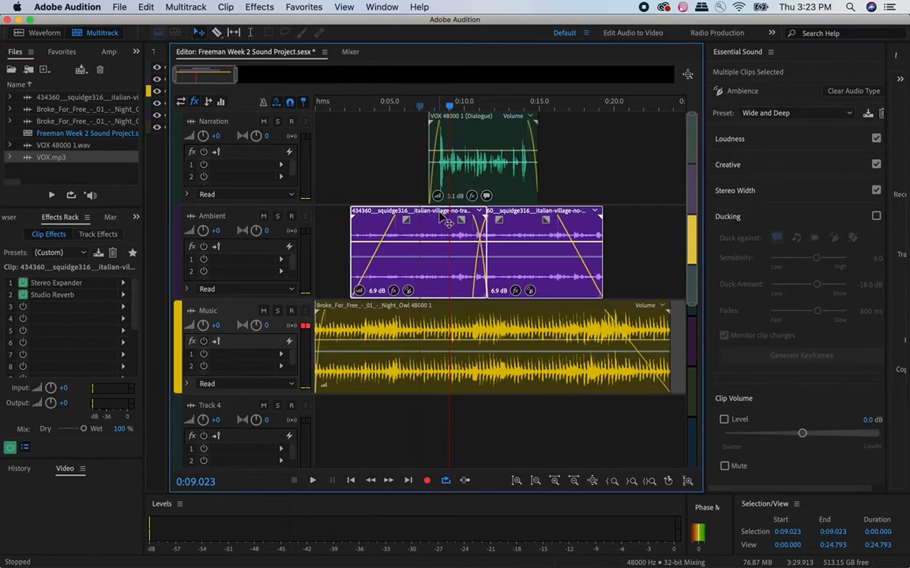
- Add 207167__veiler__spooky-gong.wav from the SFX folder in Finder to Track 4 at about 2 seconds, accepting the sample-rate conversion
scroll(431, 324, down, 1)
scroll(429, 330, down, 5)
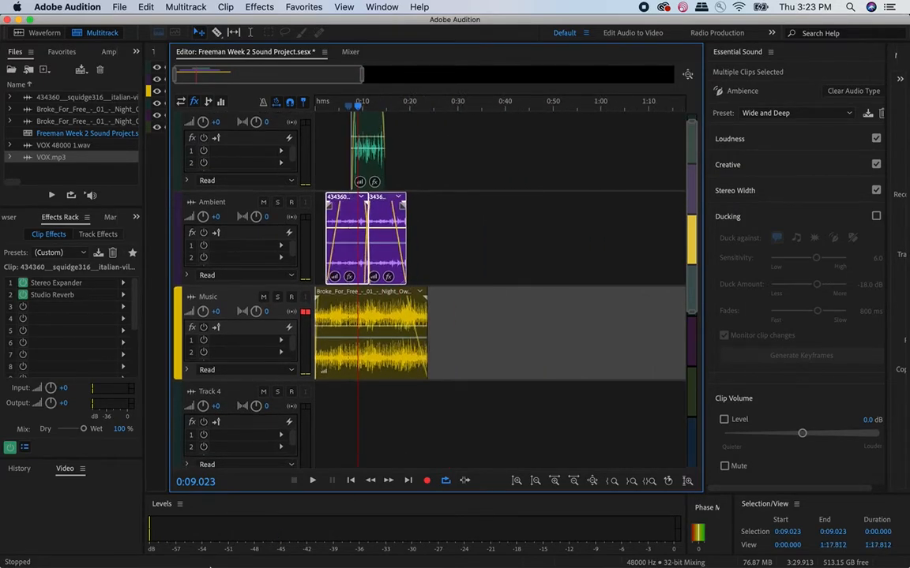
click(49, 544)
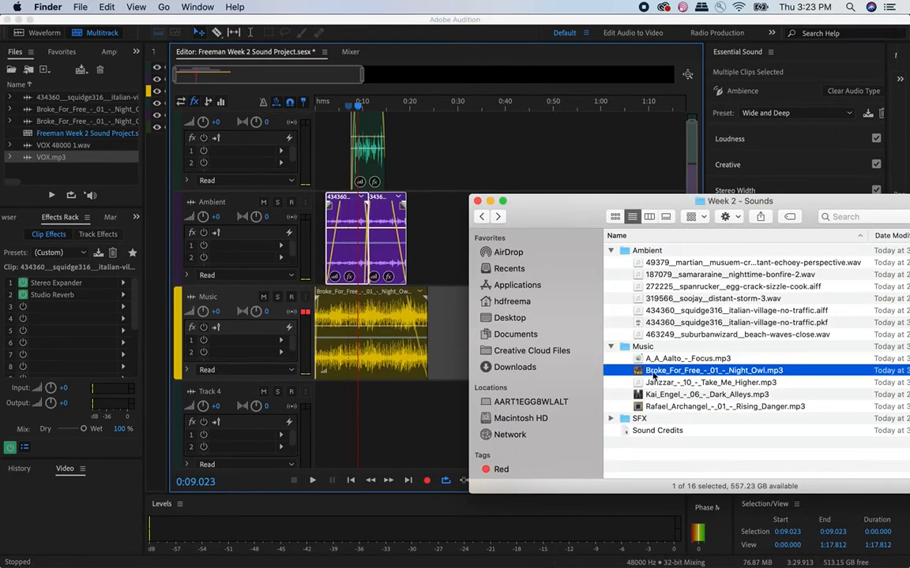
click(611, 348)
click(610, 359)
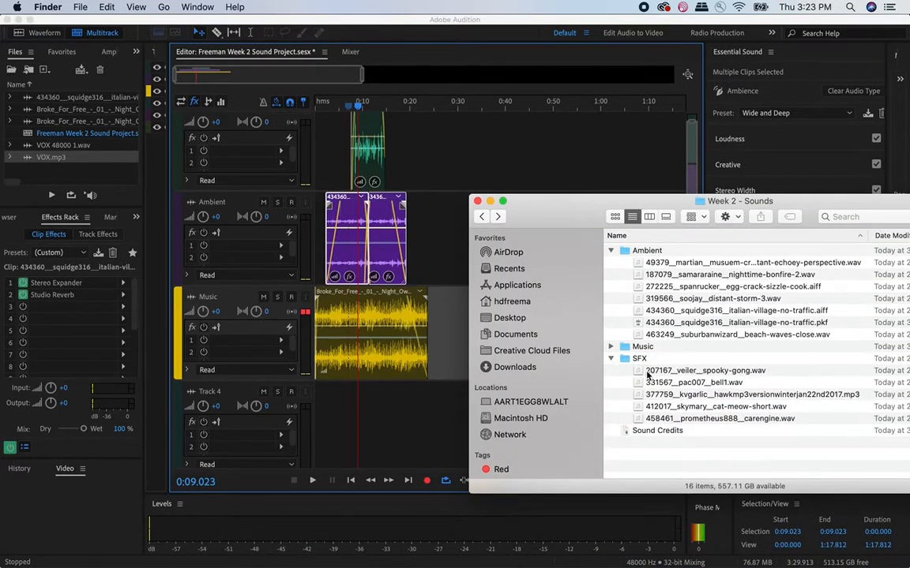
drag(565, 201, 623, 182)
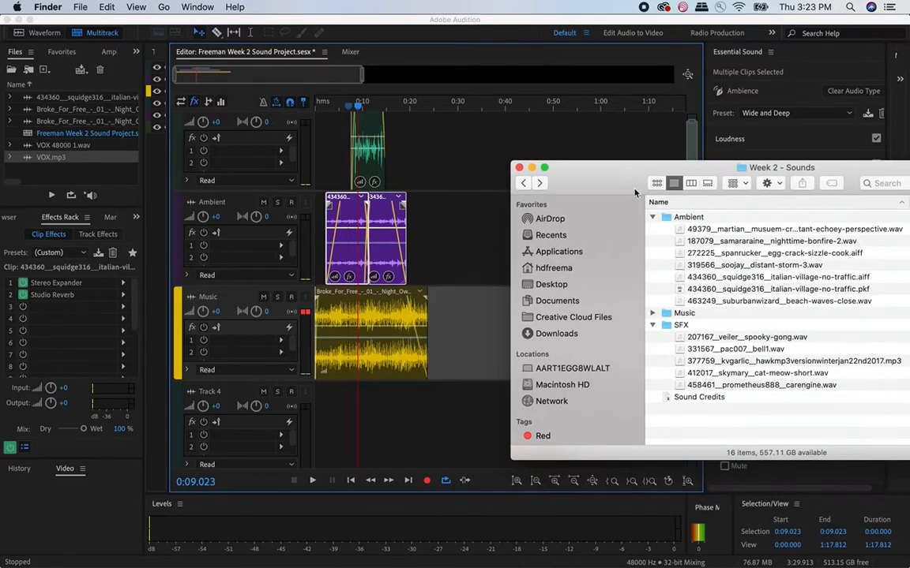
drag(708, 338, 298, 431)
click(575, 326)
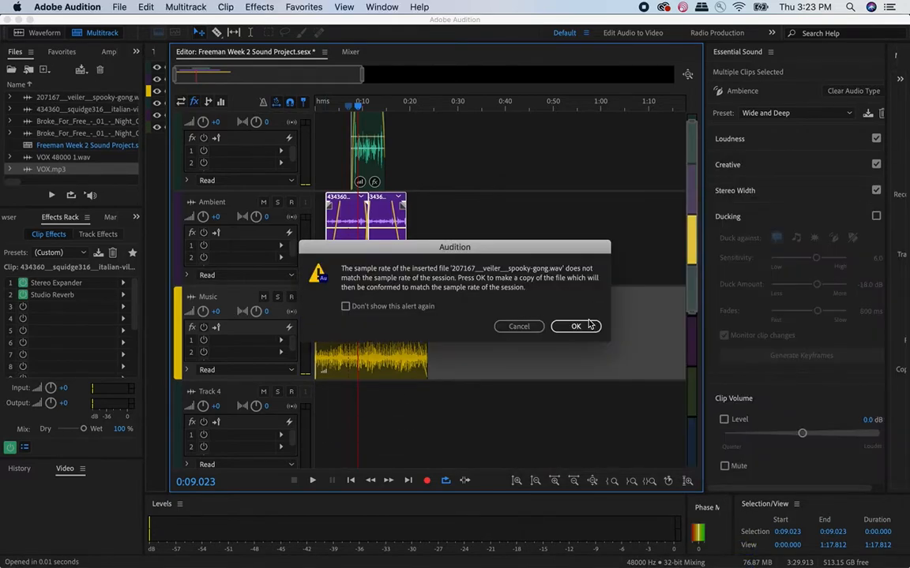
- Play the session repeatedly from about 2 seconds to hear the gong, turning up the computer's sound
click(326, 104)
key(space)
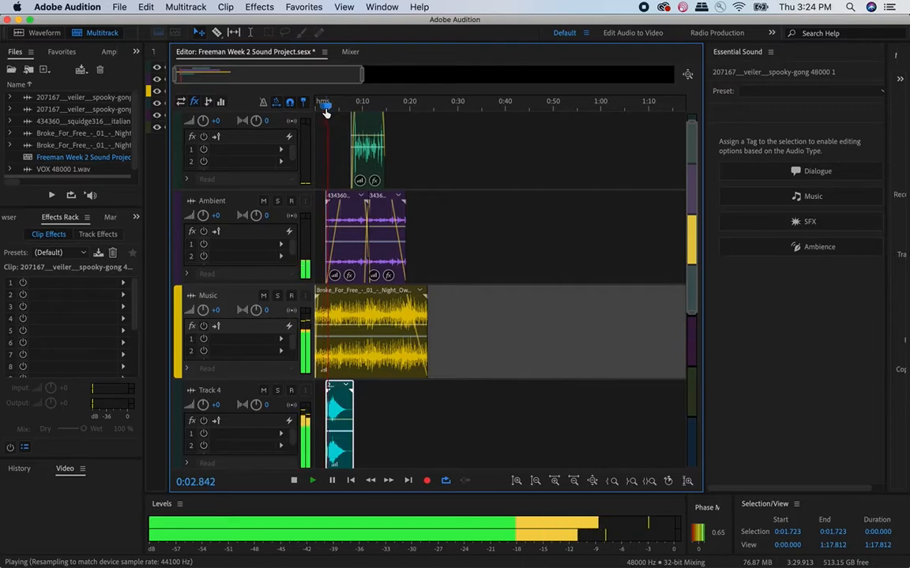
key(space)
key(XF86AudioRaiseVolume)
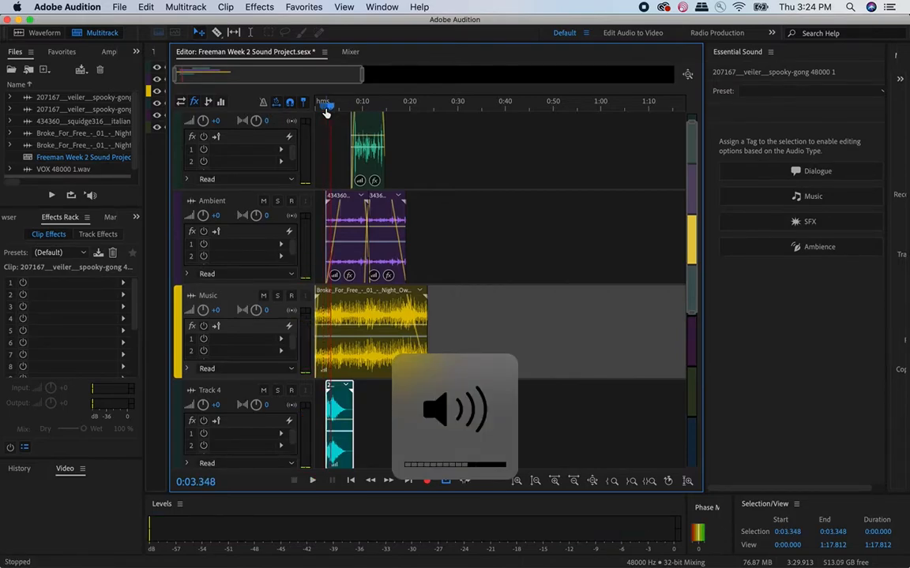
key(space)
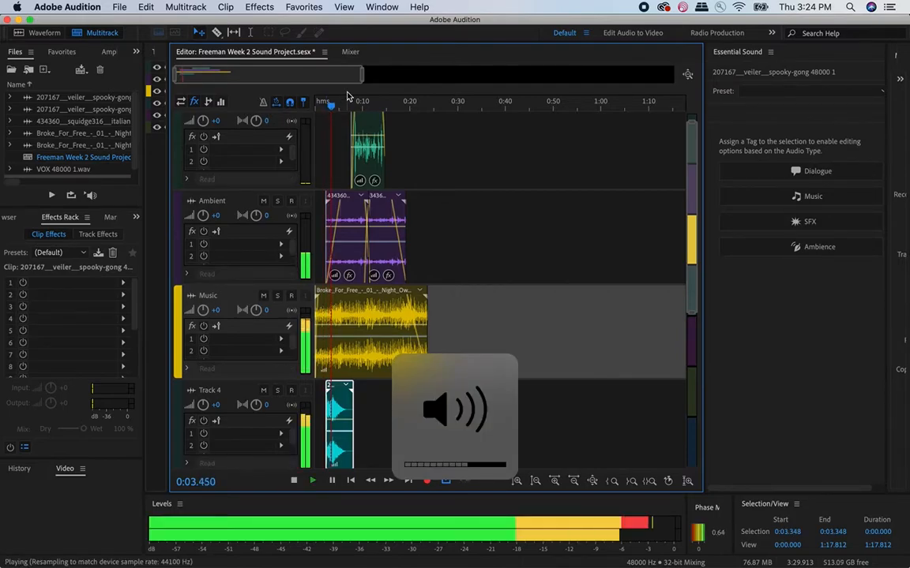
key(space)
click(325, 103)
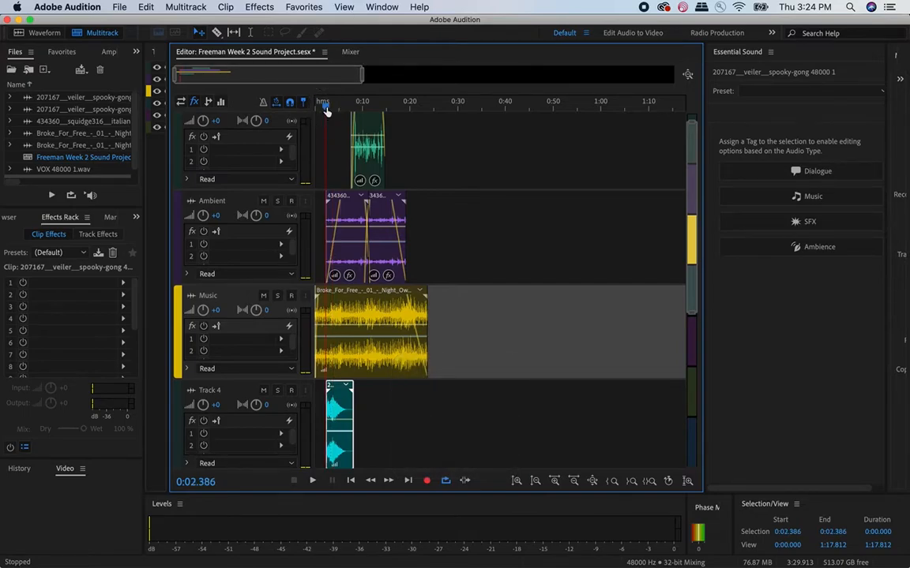
key(space)
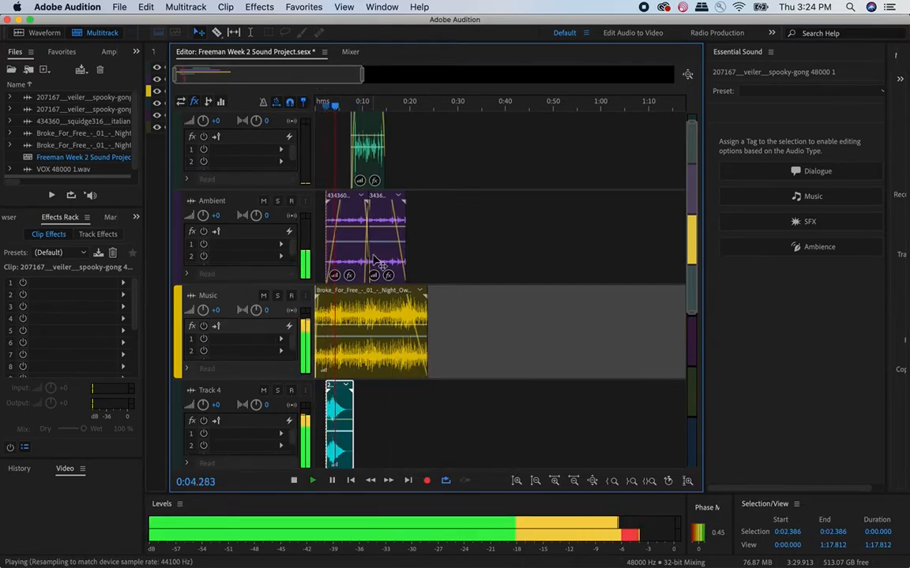
key(space)
- Give the spooky-gong clip on Track 4 a short fade-in and a short fade-out
scroll(363, 370, up, 2)
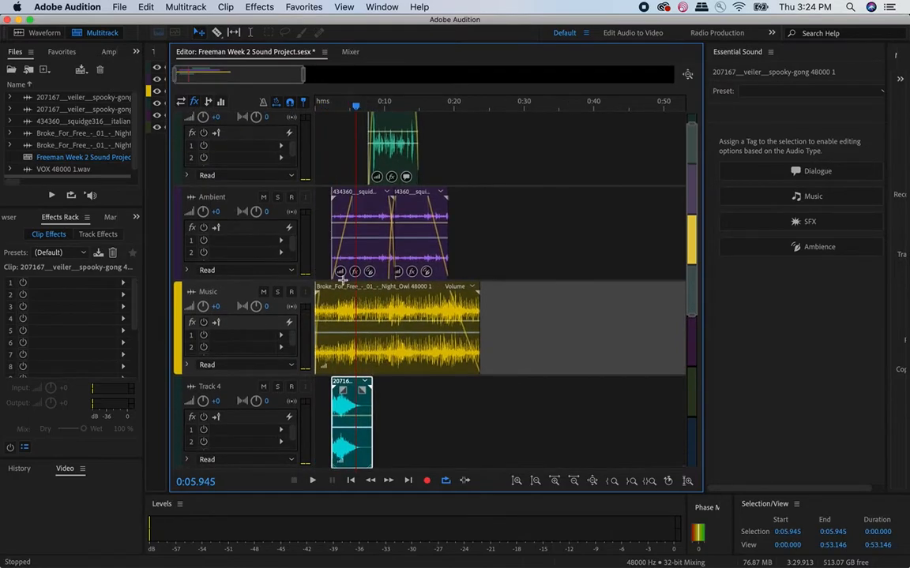
scroll(335, 314, up, 2)
mouse_move(349, 399)
mouse_down()
mouse_move(331, 398)
mouse_move(345, 390)
mouse_up()
drag(409, 390, 399, 391)
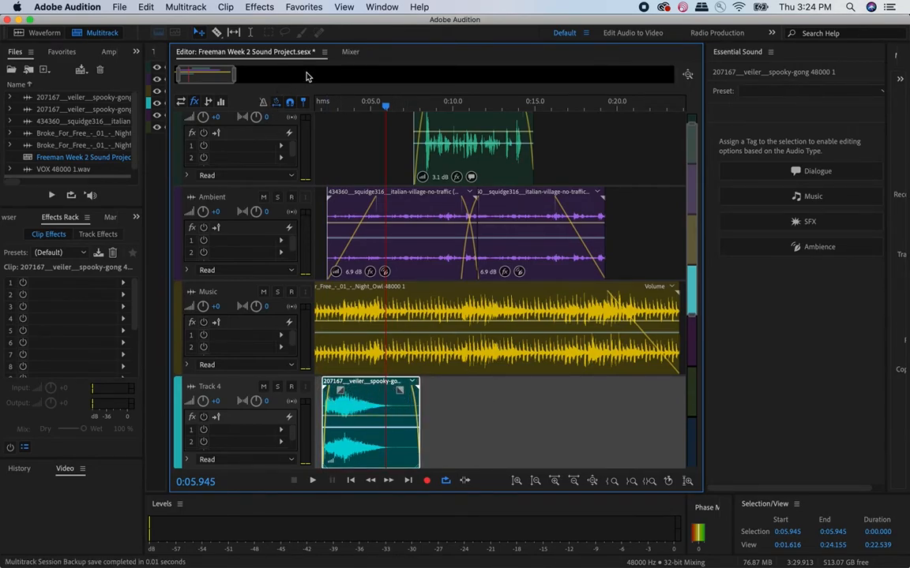
- Play the session from just before the gong to check its fades in the mix
click(315, 109)
key(space)
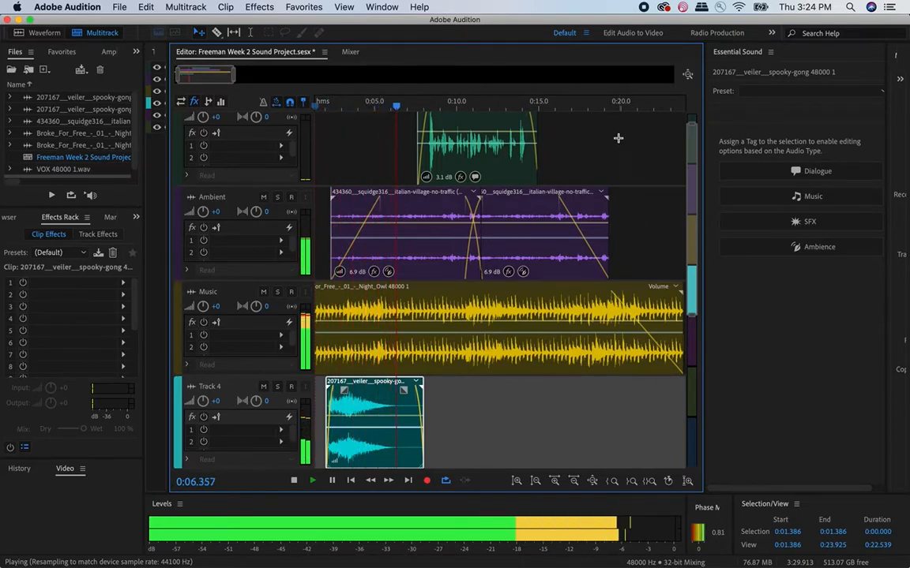
key(space)
- Add 377759__kvgarlic__hawkmp3versionwinterjan22nd2017.mp3 from the SFX folder in Finder to Track 4 at about 12 seconds, and close the folder window
click(573, 102)
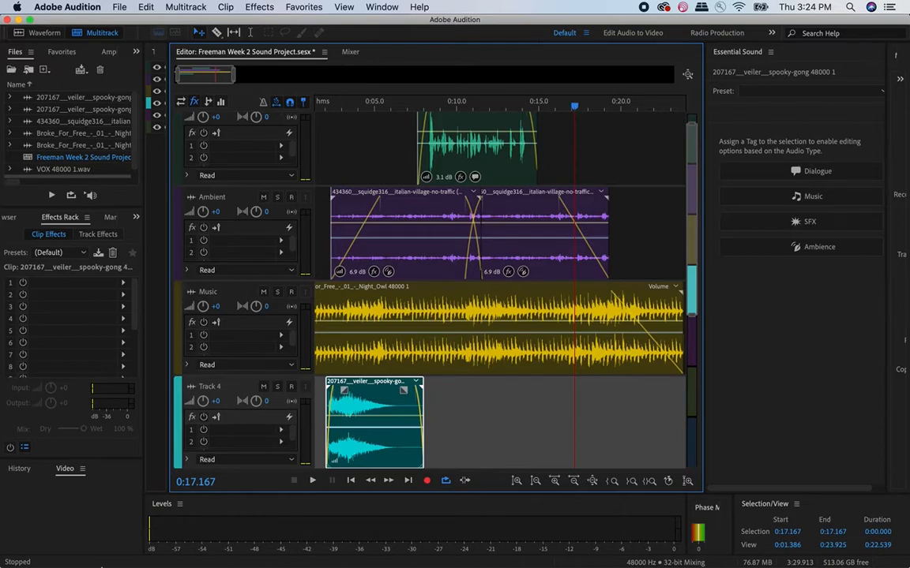
click(53, 545)
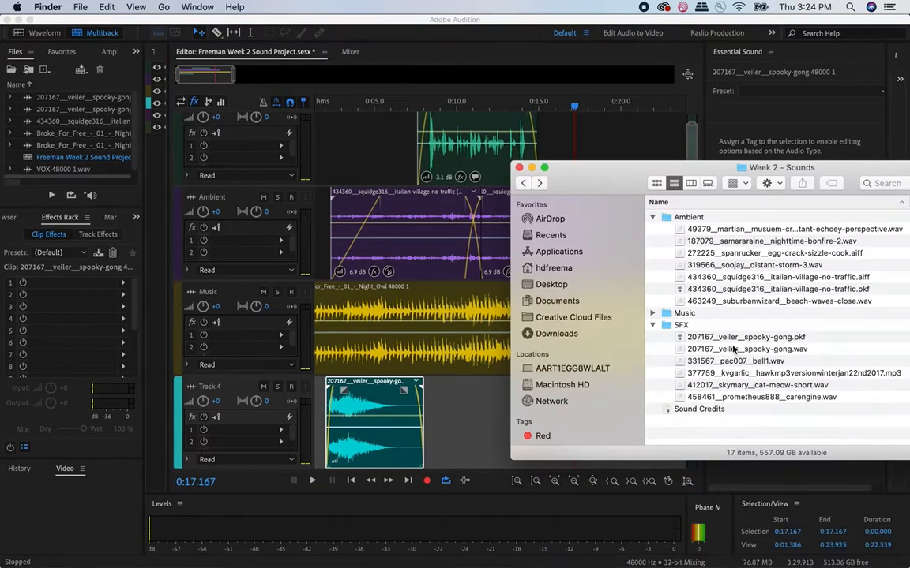
click(757, 386)
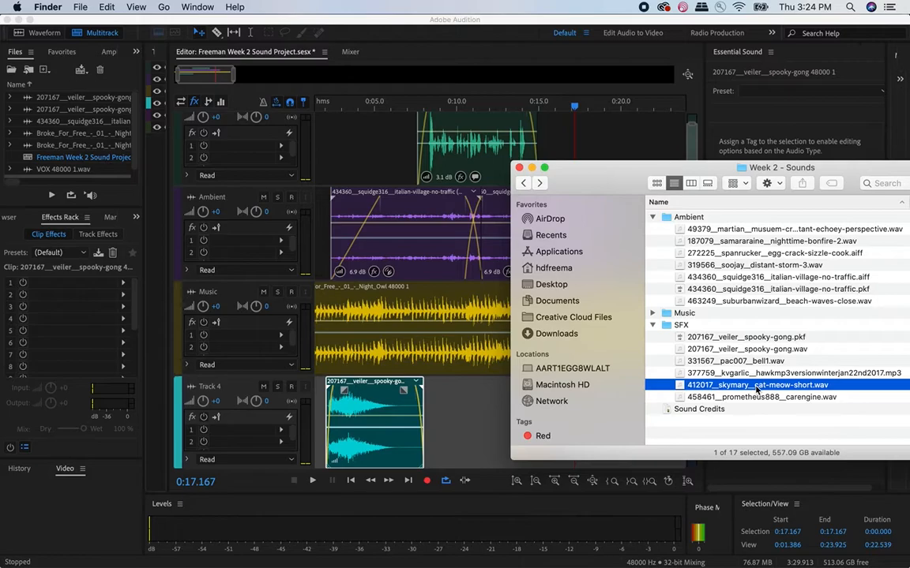
click(754, 398)
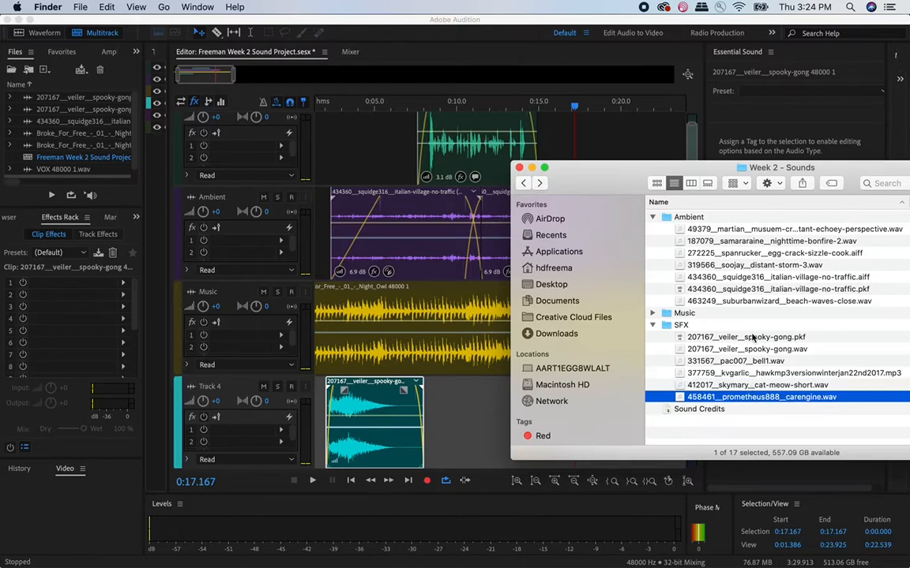
click(750, 363)
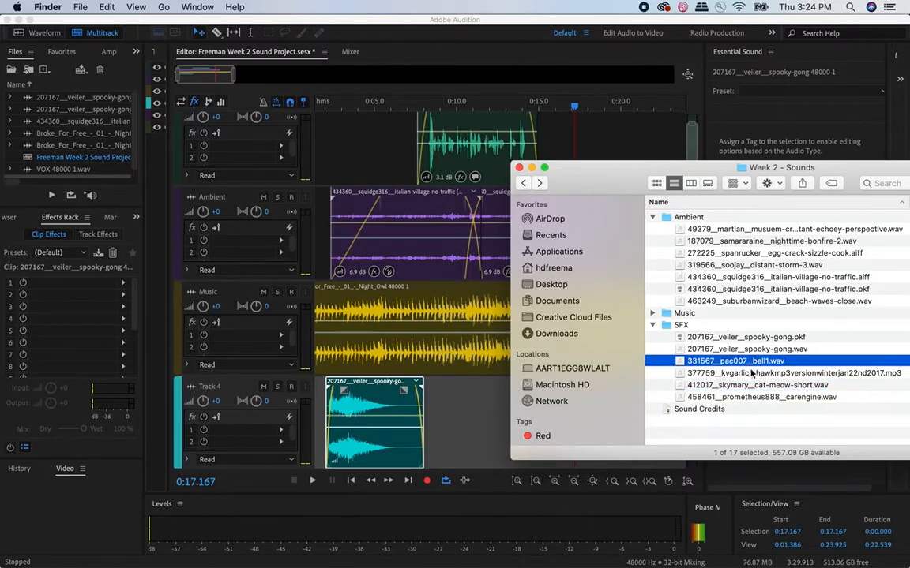
click(749, 373)
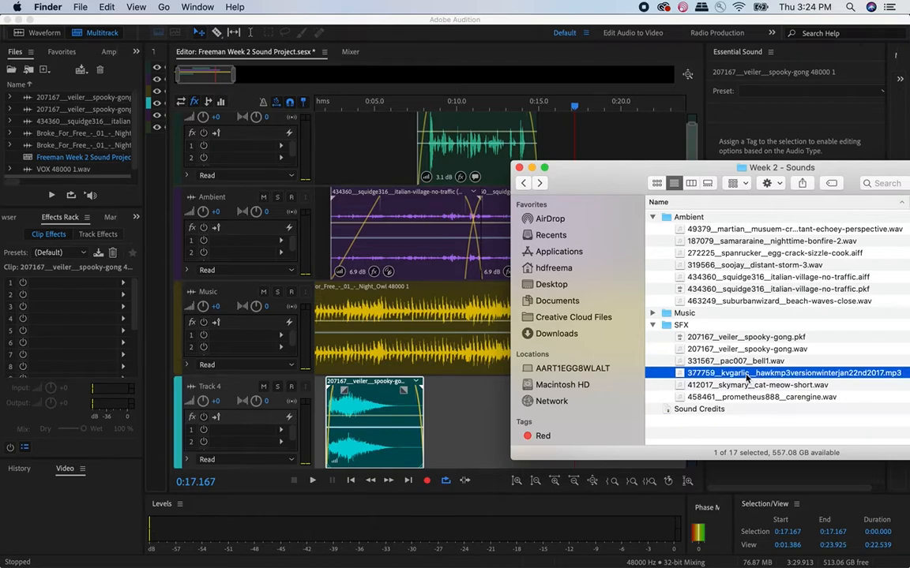
drag(744, 377, 500, 437)
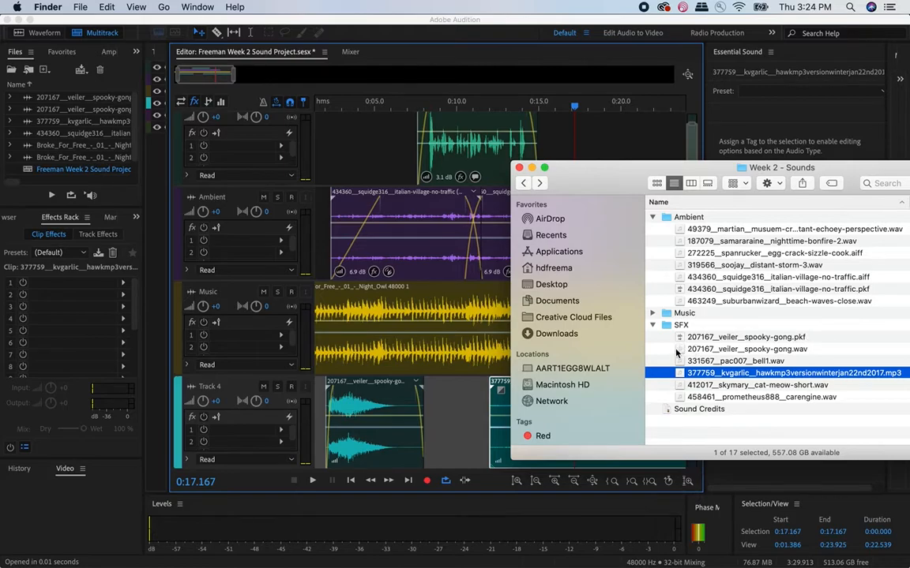
click(518, 167)
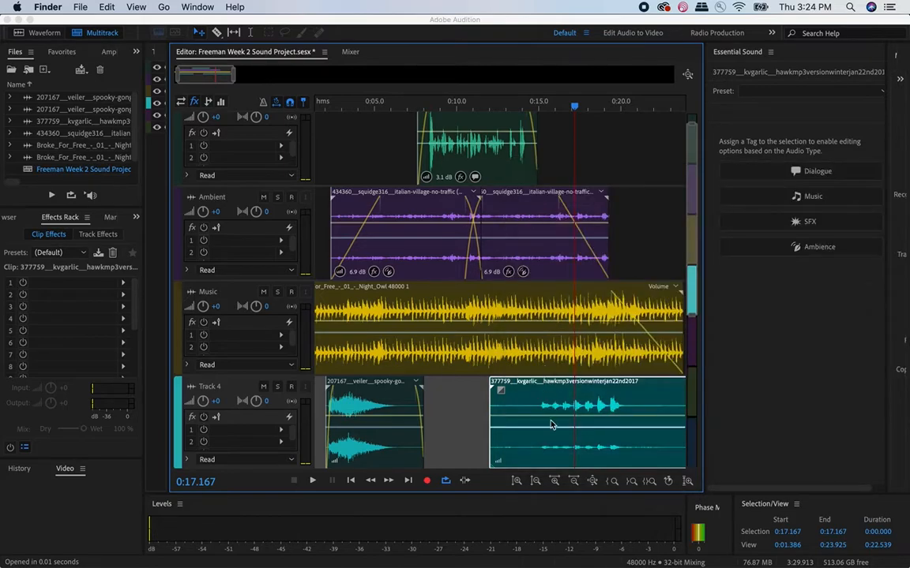
click(495, 433)
scroll(498, 431, right, 3)
scroll(501, 427, down, 3)
scroll(454, 416, down, 1)
scroll(454, 411, up, 1)
scroll(454, 412, left, 8)
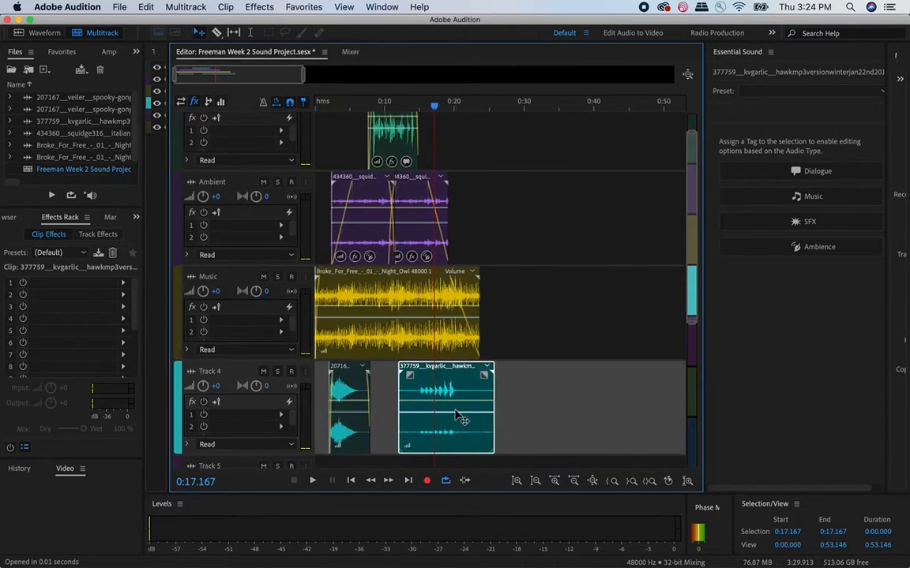
- Trim the hawk clip on Track 4 to span about 13 to 24 seconds with a fade-in and fade-out, and play it in the mix
mouse_move(476, 388)
mouse_down()
mouse_move(493, 388)
mouse_move(466, 384)
mouse_move(486, 405)
mouse_move(456, 376)
mouse_up()
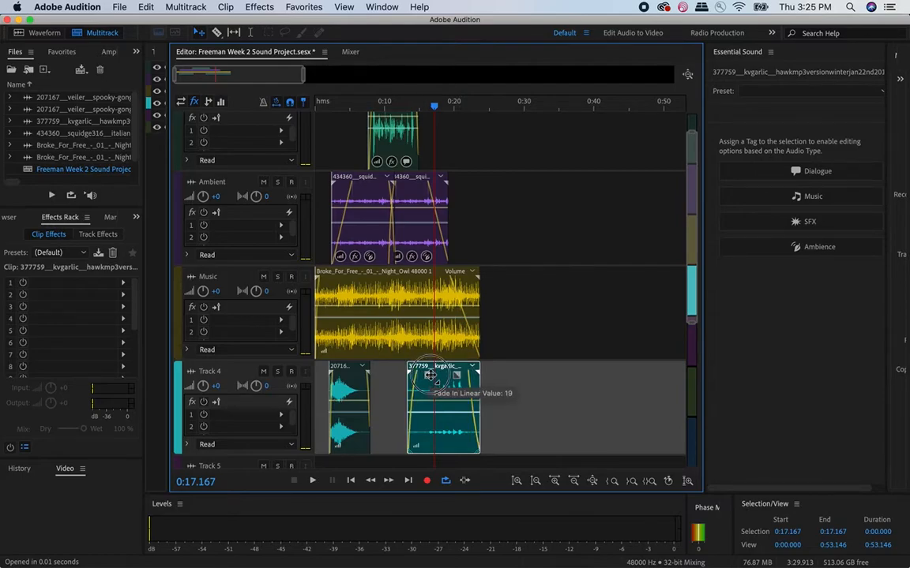
mouse_move(427, 374)
mouse_down()
mouse_move(434, 375)
mouse_move(427, 374)
mouse_up()
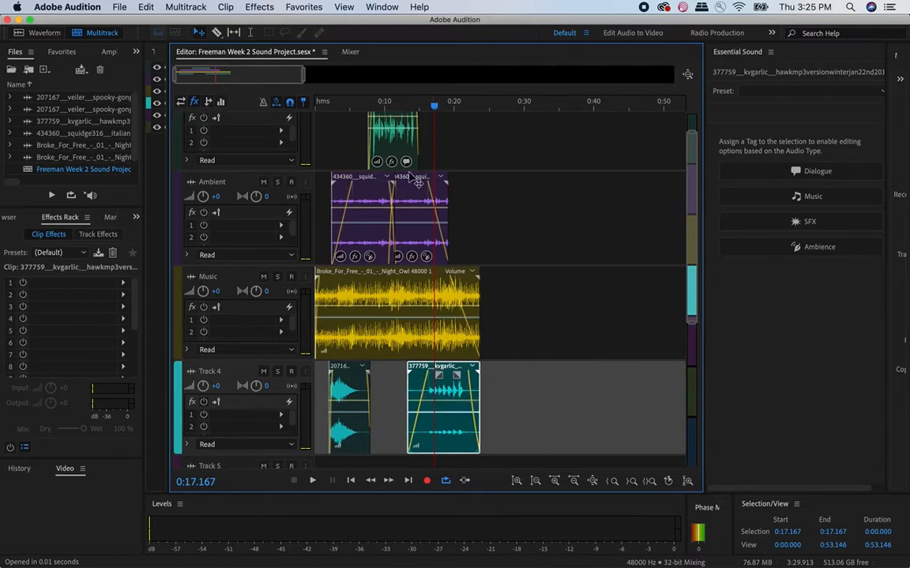
click(417, 107)
key(space)
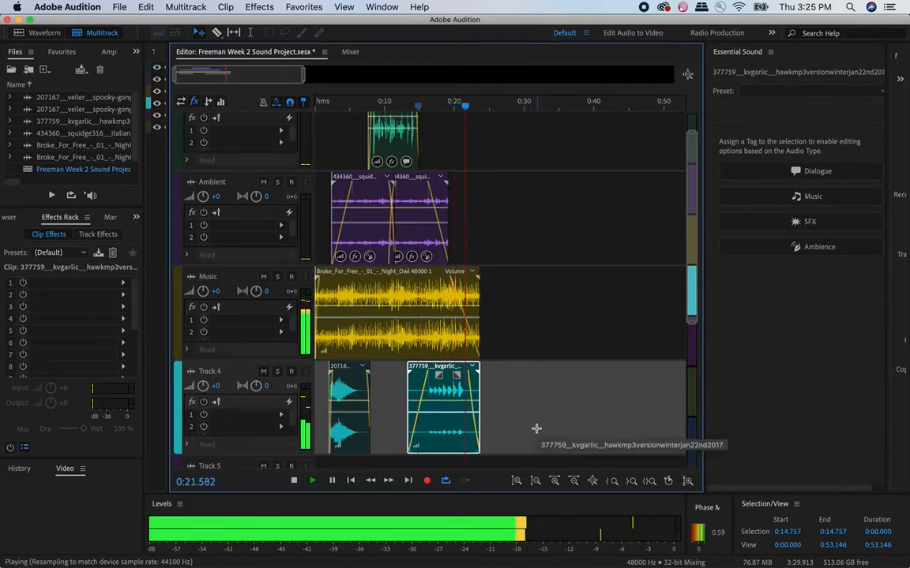
key(space)
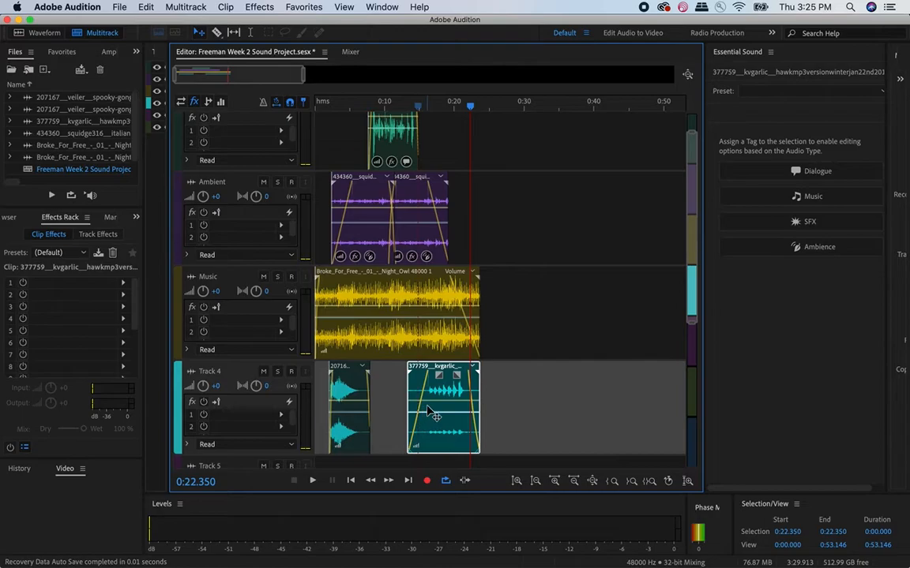
- Add pan keyframes near the start and end of the hawk clip so its sound moves gradually from left to right
scroll(426, 411, up, 3)
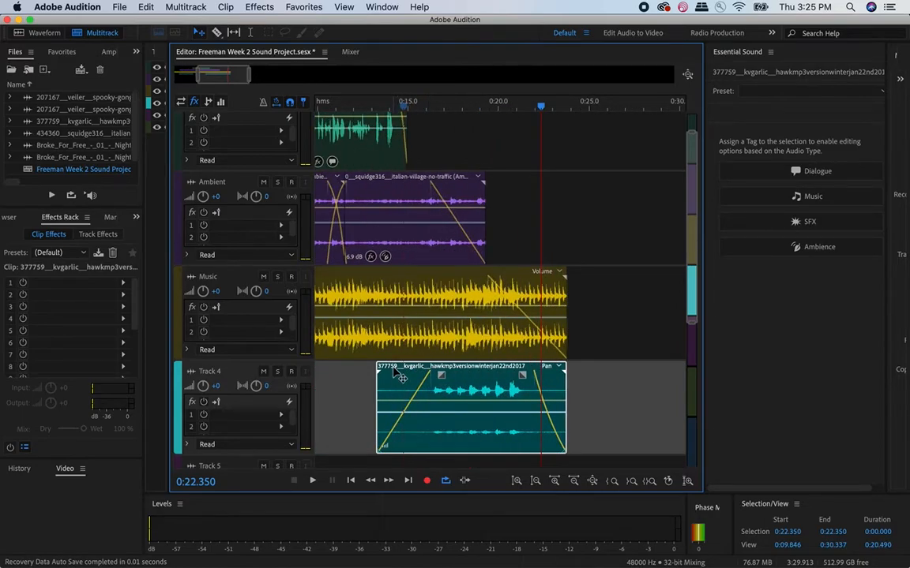
drag(383, 414, 384, 379)
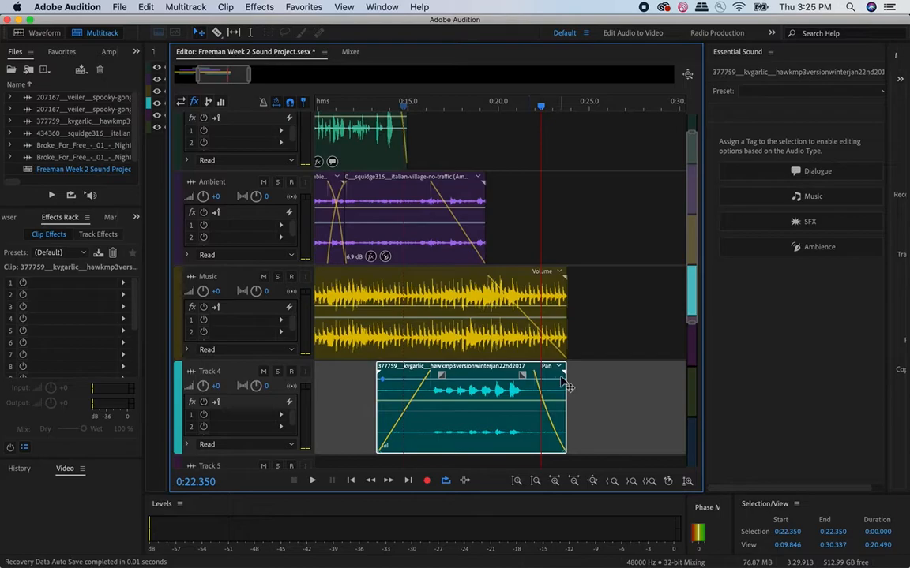
drag(552, 379, 558, 442)
drag(382, 380, 382, 390)
- Play the session from about 16 seconds to hear the panning on the hawk clip
click(431, 109)
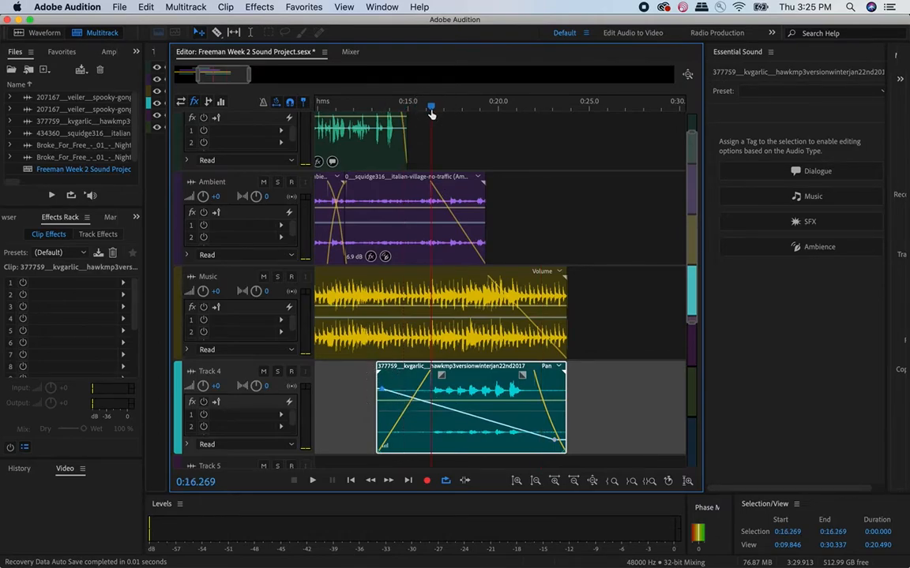
key(space)
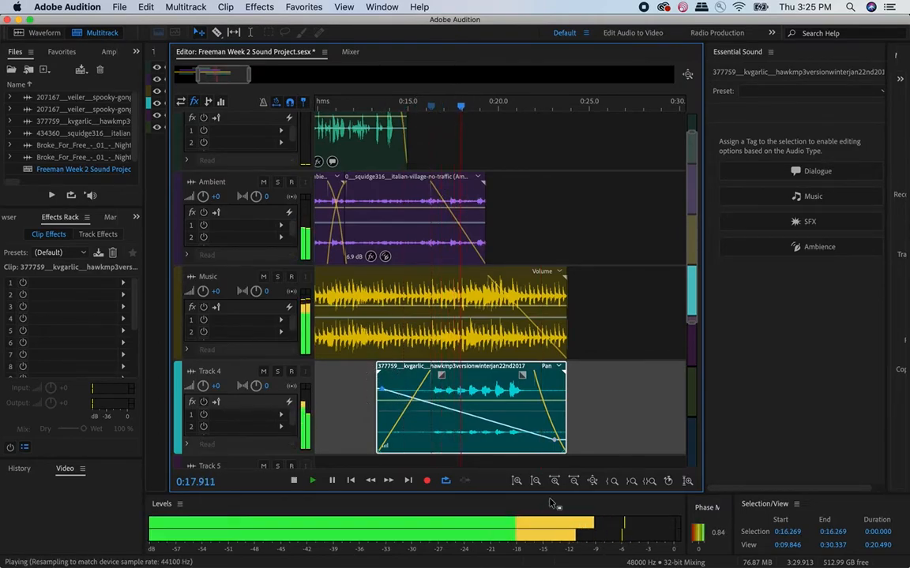
key(space)
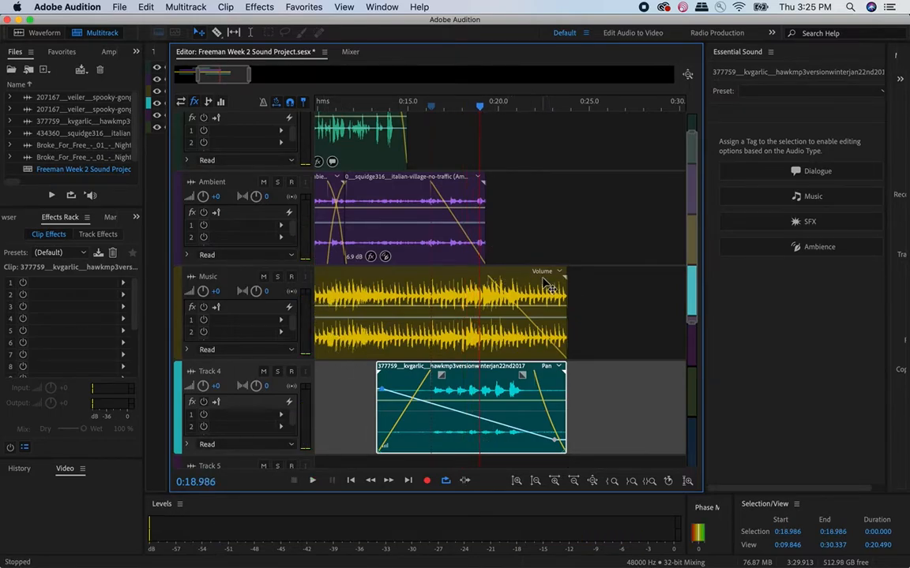
- Save the multitrack session and copy its externally located media files into the session folder
scroll(545, 273, down, 5)
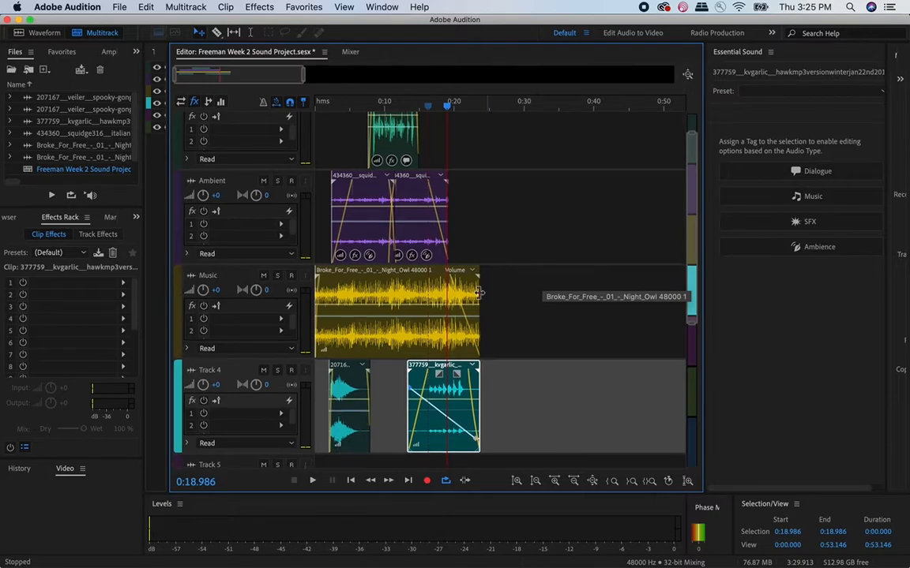
scroll(430, 274, up, 1)
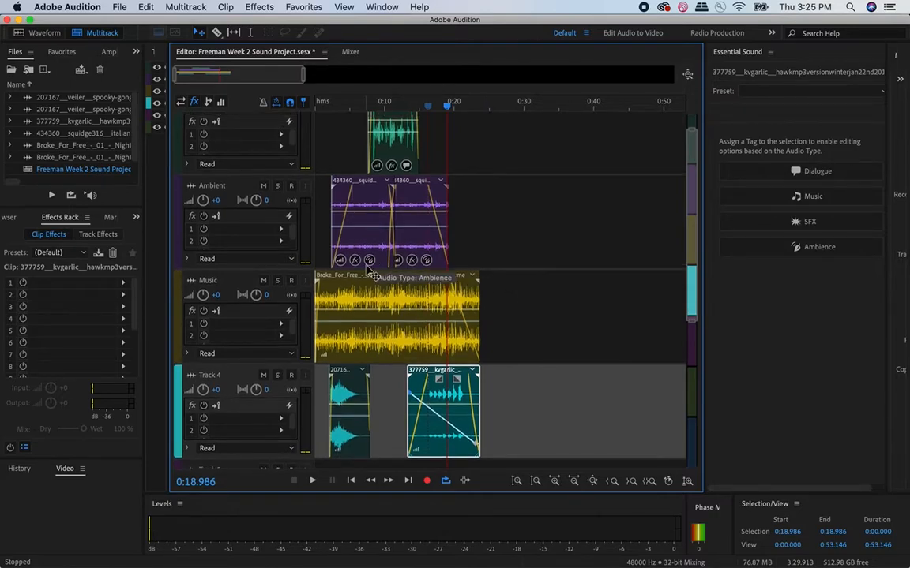
key(super+s)
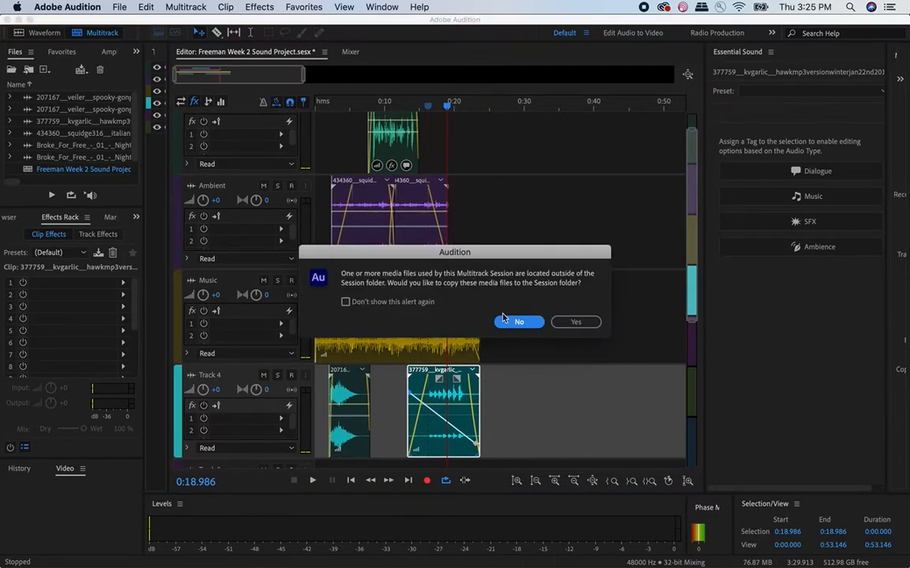
click(577, 323)
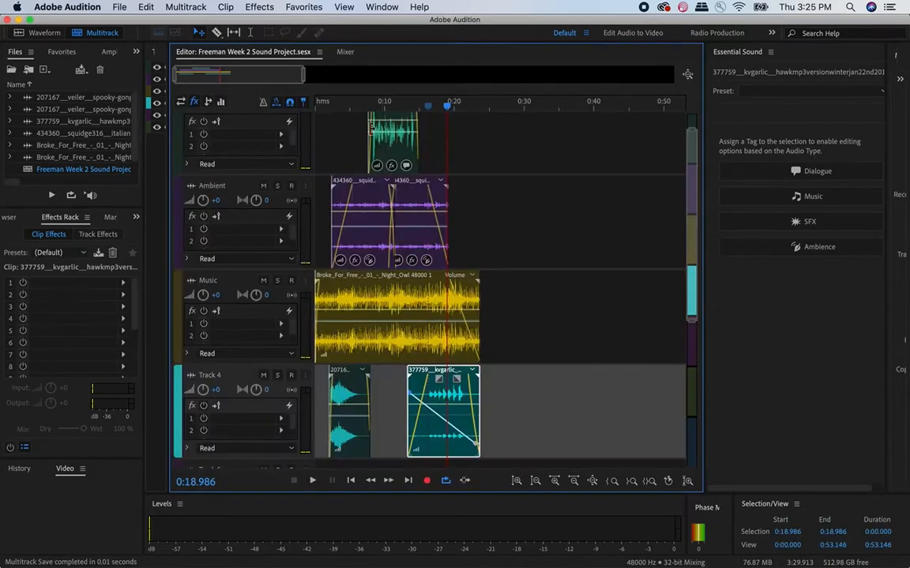
- Play the session from the beginning to check the full mix, ending with the playhead at about 15 seconds
click(320, 105)
key(space)
drag(320, 108, 419, 109)
mouse_move(111, 565)
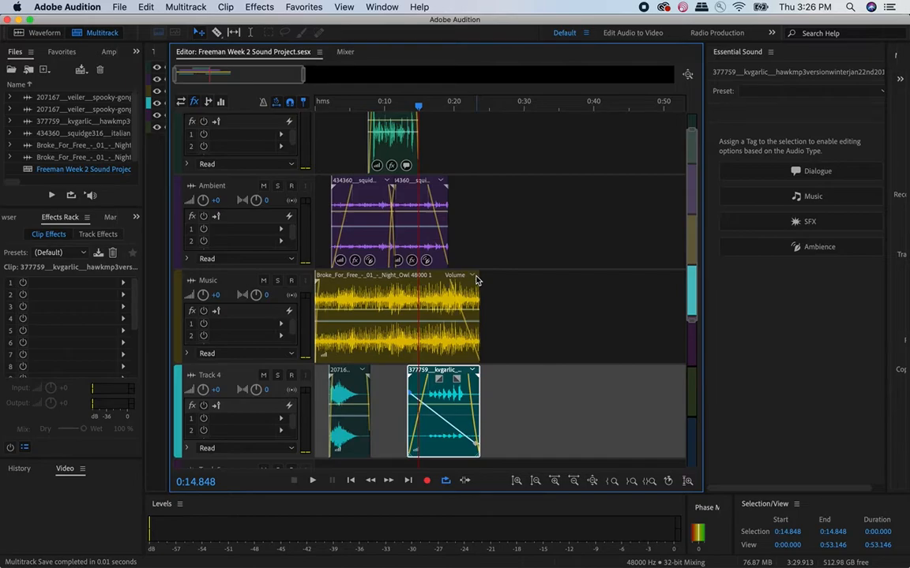
- Rename Track 4 as SFX and reduce the track heights so all the named tracks fit in the editor
click(206, 377)
double_click(205, 377)
text(S)
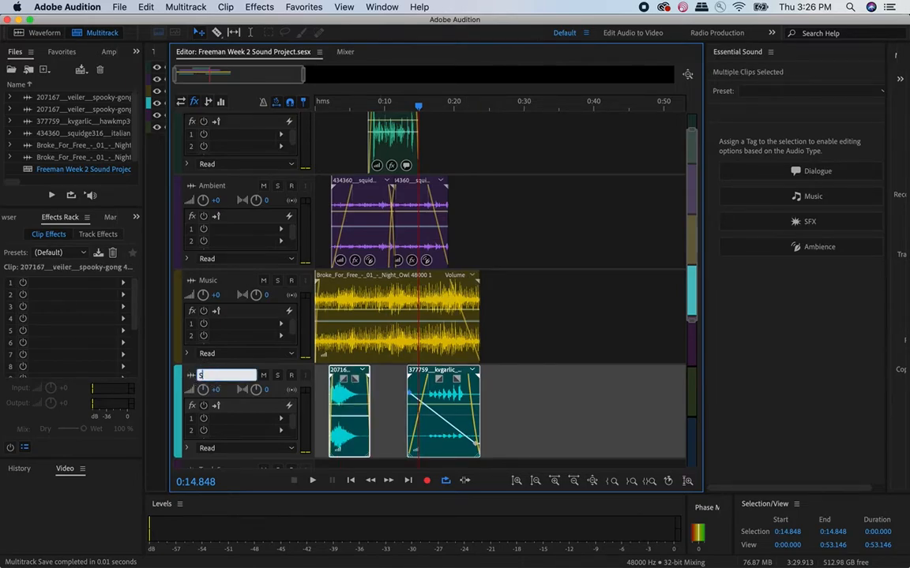
click(226, 281)
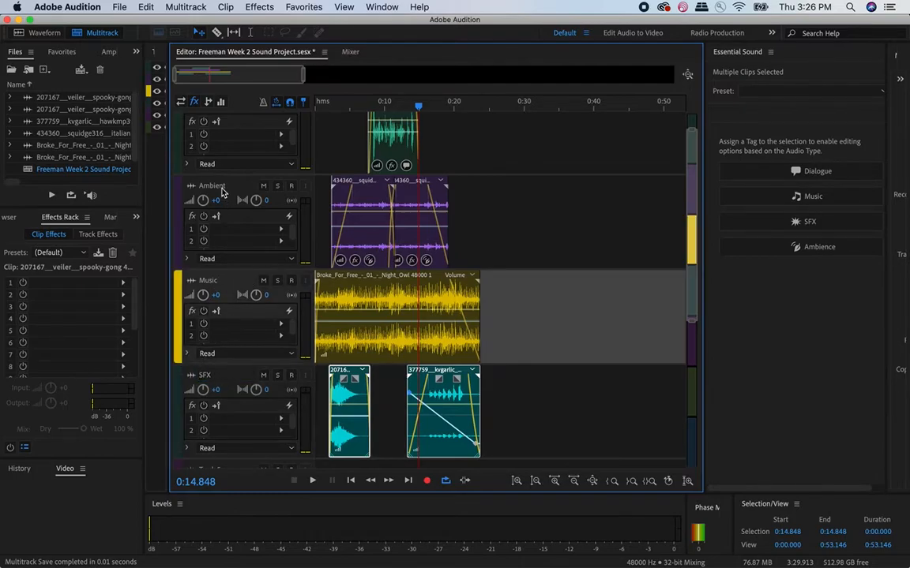
scroll(221, 155, up, 4)
scroll(221, 152, down, 1)
scroll(220, 151, down, 3)
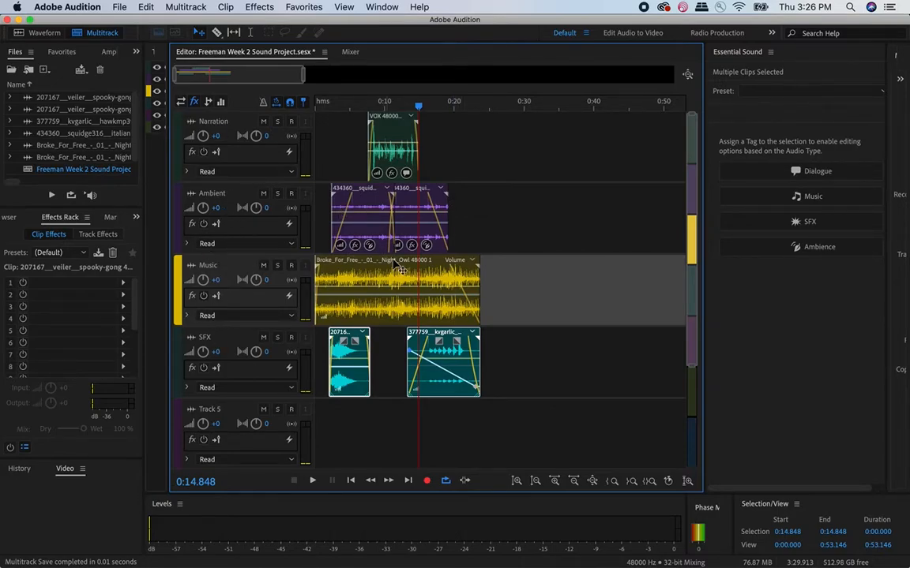
click(119, 7)
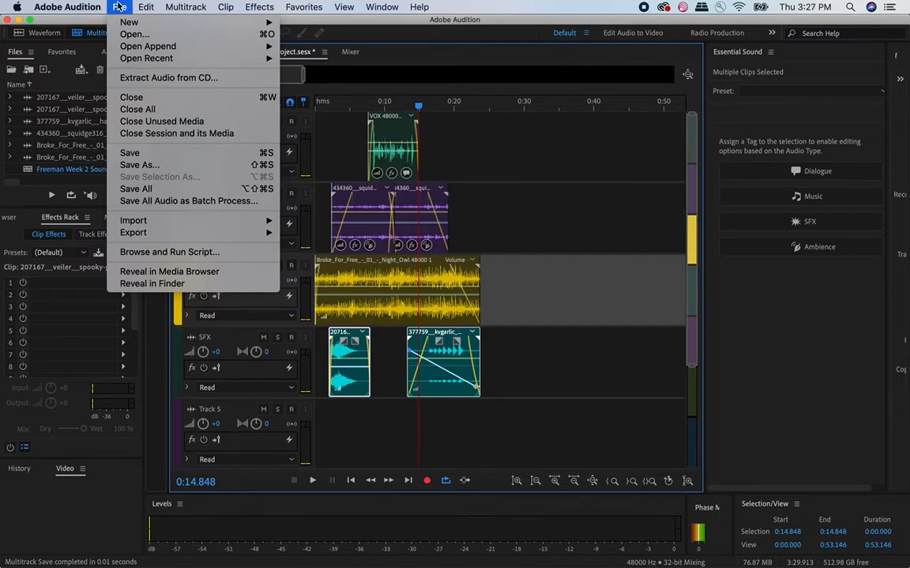
mouse_move(147, 235)
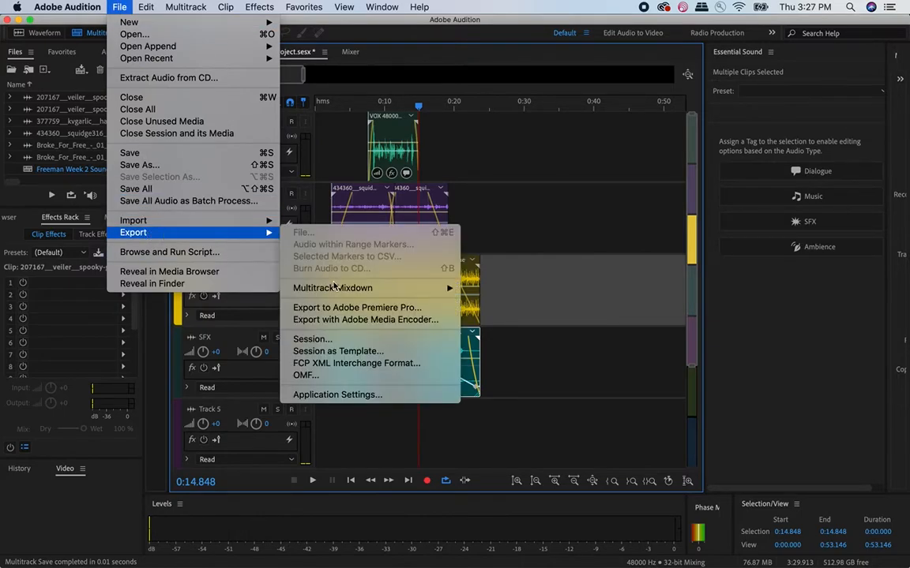
mouse_move(341, 289)
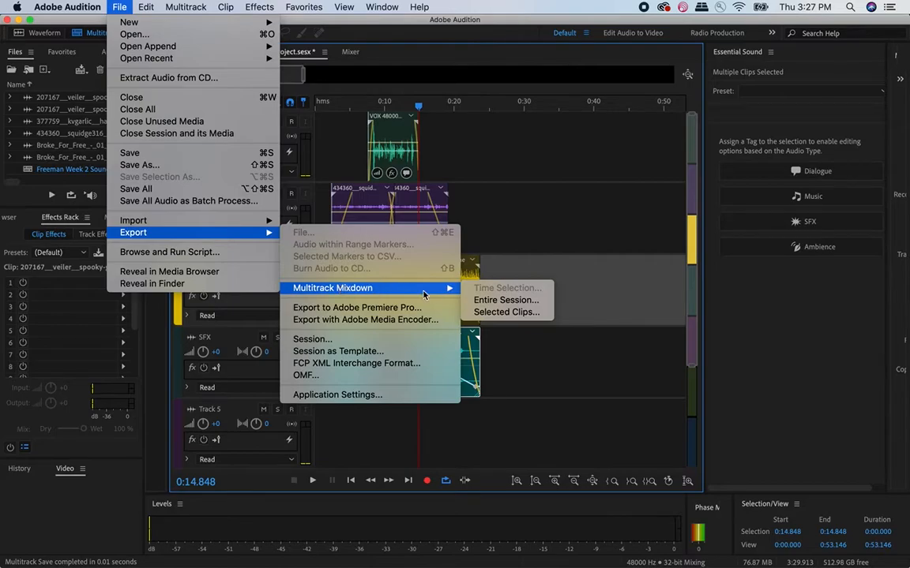
click(506, 301)
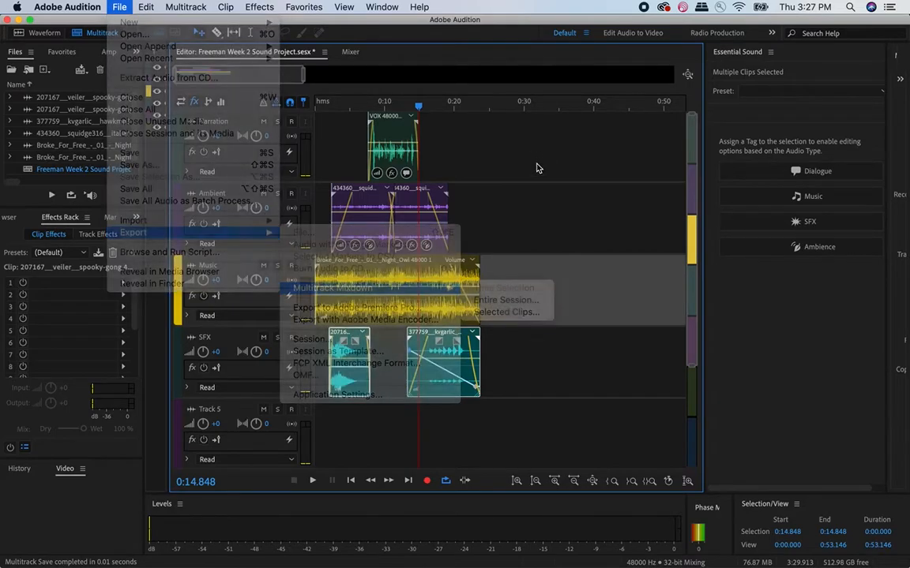
- Examine the session's extent by moving the playhead along the timeline to the end of the music clip at about 23.9 seconds
click(485, 108)
mouse_move(485, 110)
mouse_down()
mouse_move(470, 107)
mouse_move(498, 106)
mouse_up()
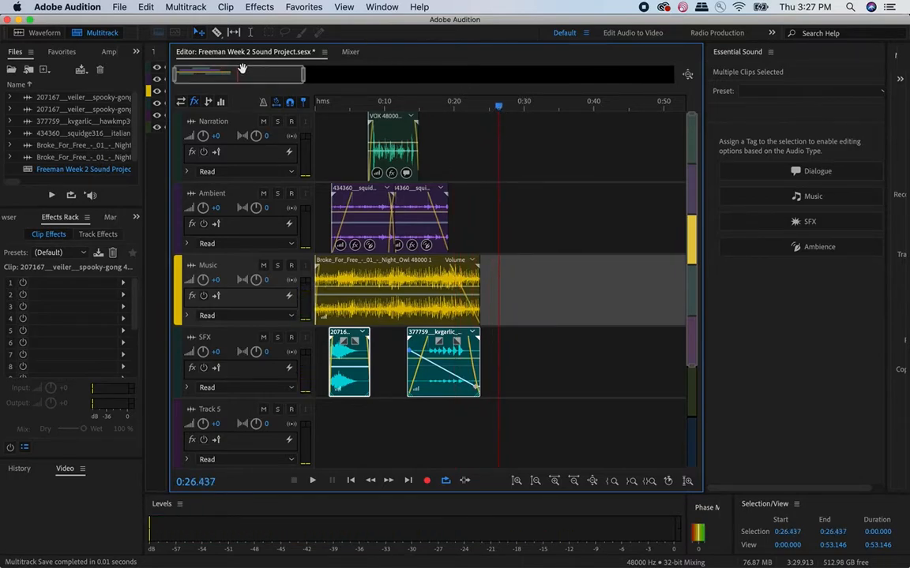
mouse_move(230, 70)
mouse_down()
mouse_move(286, 77)
mouse_move(213, 75)
mouse_up()
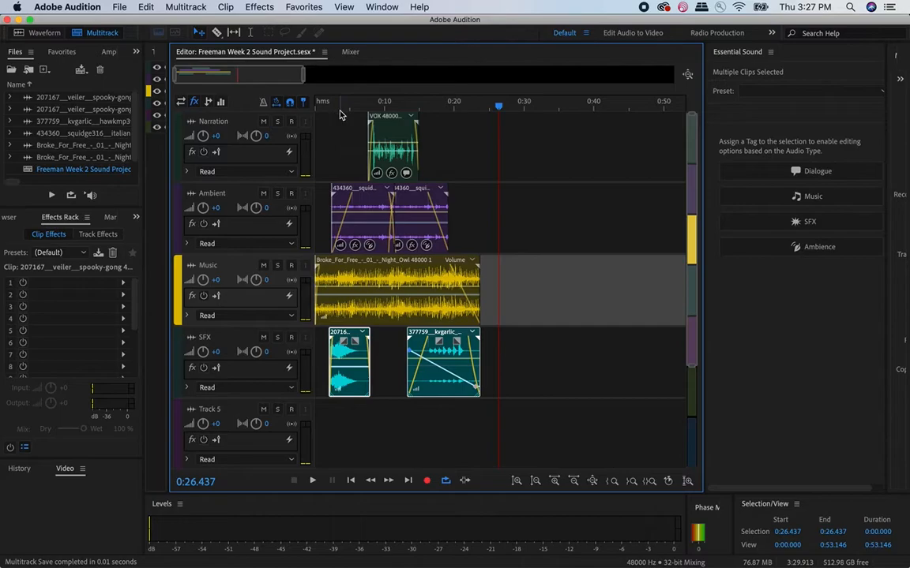
drag(337, 109, 484, 127)
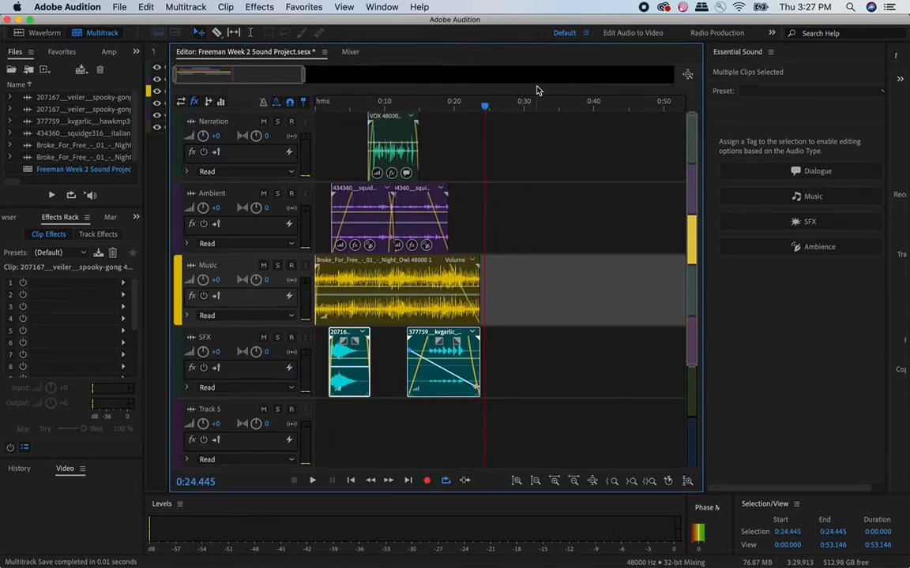
click(484, 116)
drag(489, 113, 481, 111)
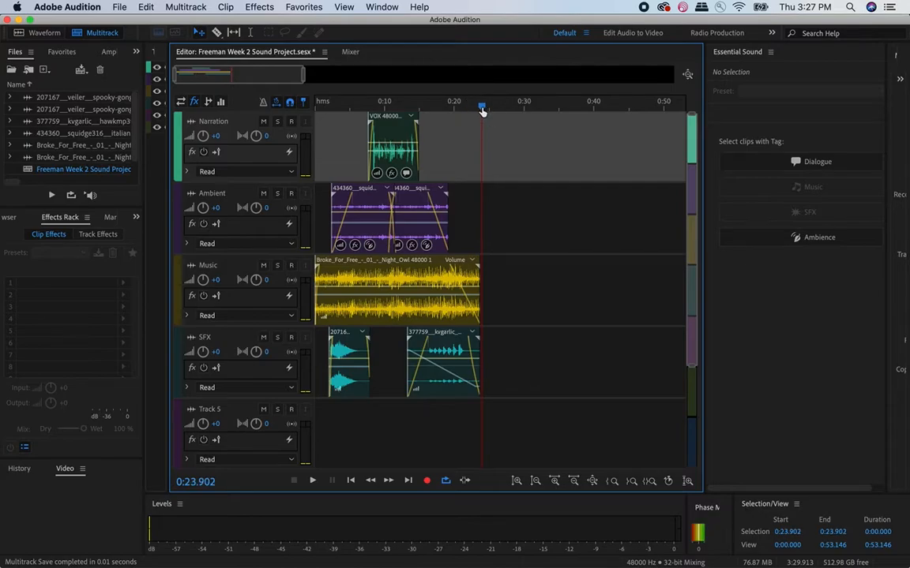
- Start a multitrack mixdown export of the entire session and browse for its save location
click(117, 7)
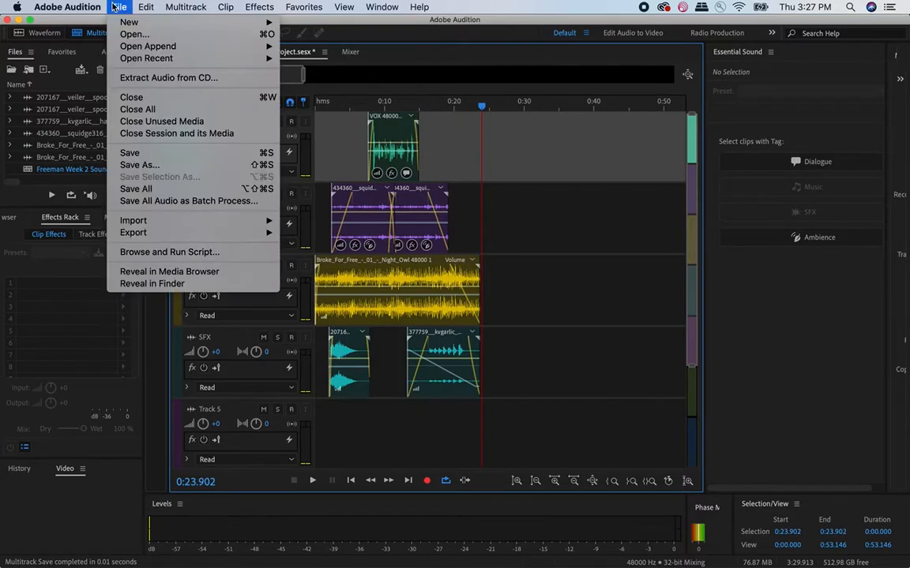
mouse_move(133, 232)
mouse_move(345, 291)
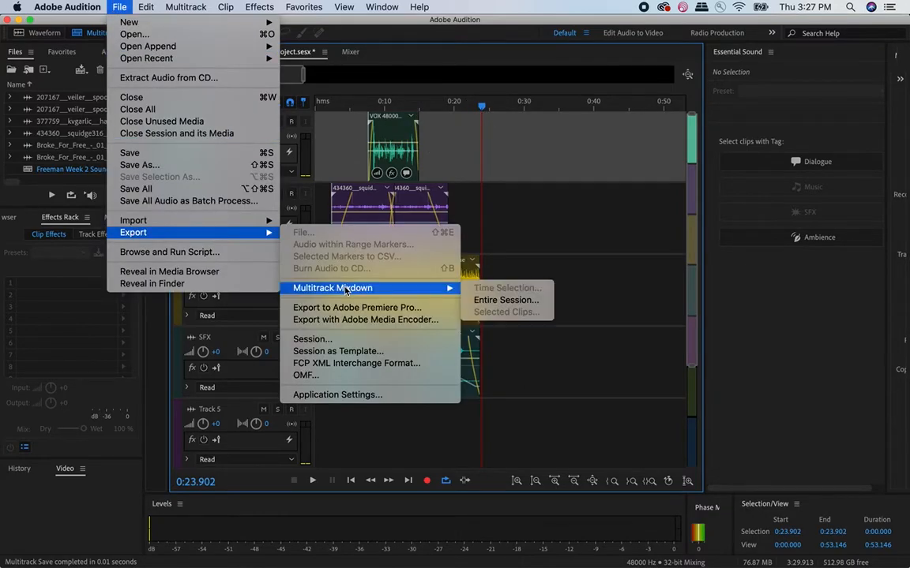
click(544, 303)
click(538, 233)
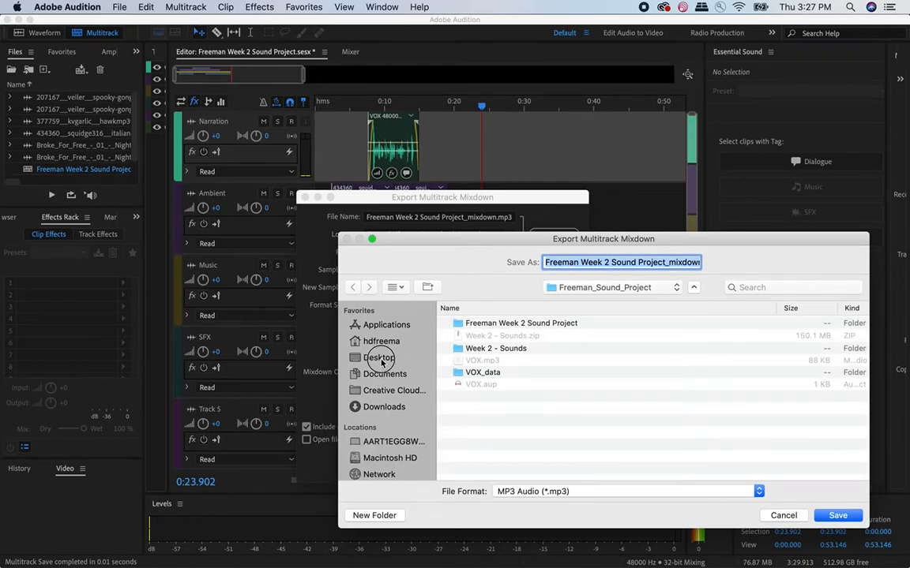
- Save the mixdown as an MP3 under its suggested name in the sound project folder on the Desktop, and run the export
click(380, 360)
click(548, 287)
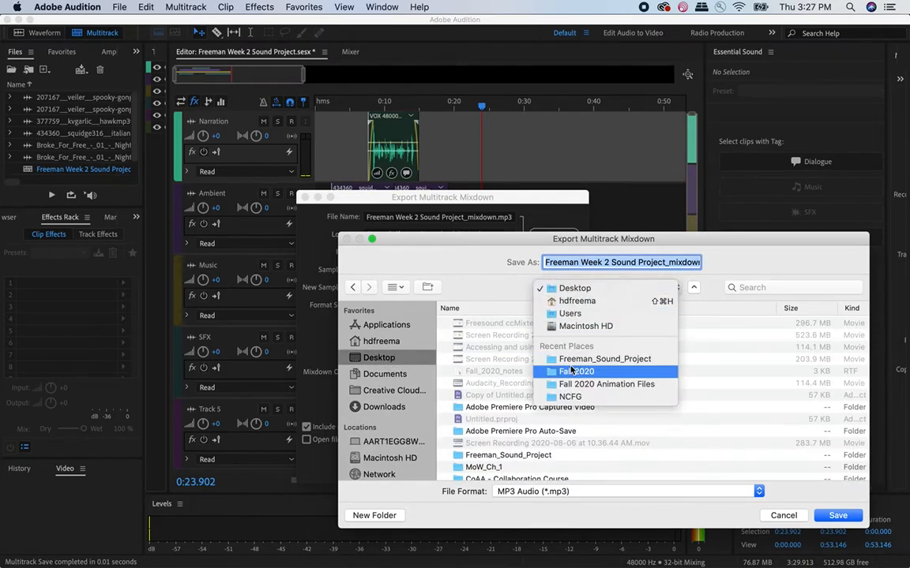
click(568, 357)
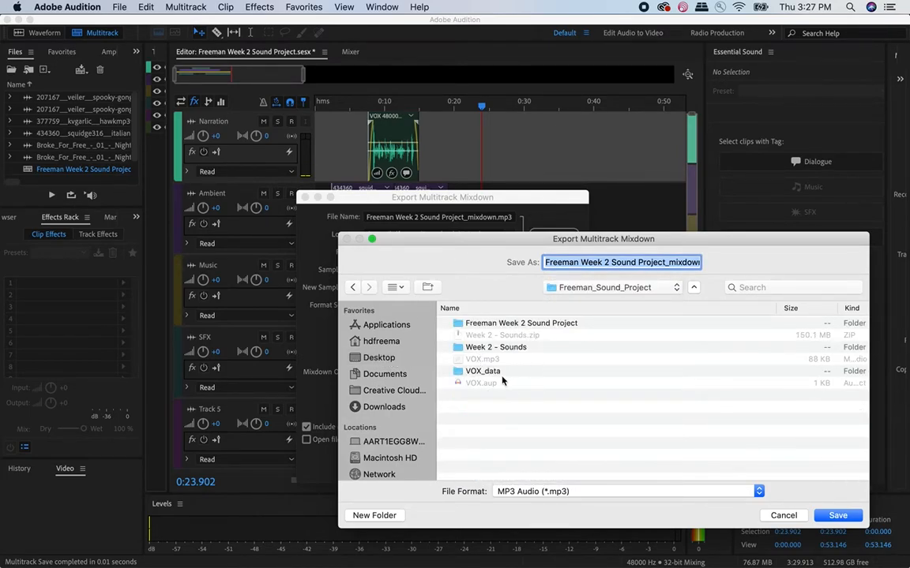
click(615, 262)
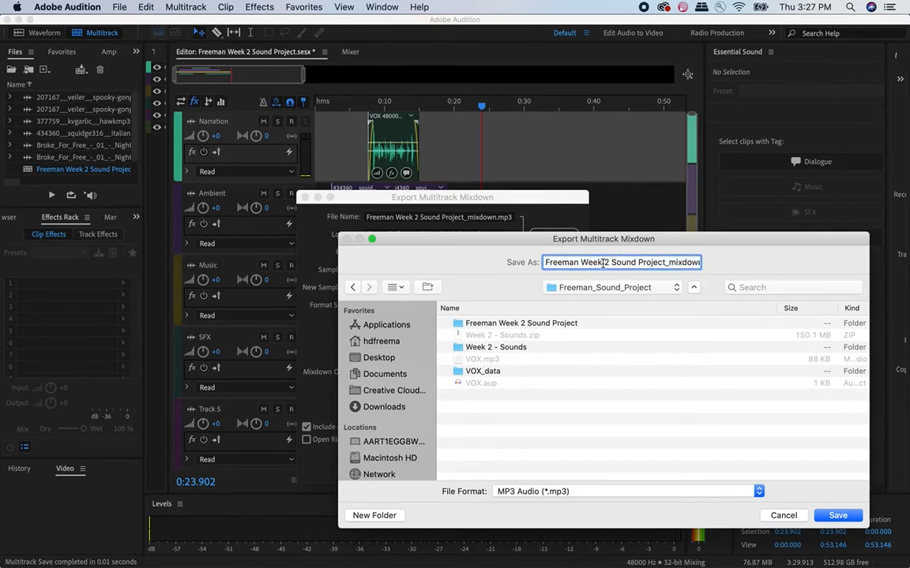
drag(672, 262, 694, 263)
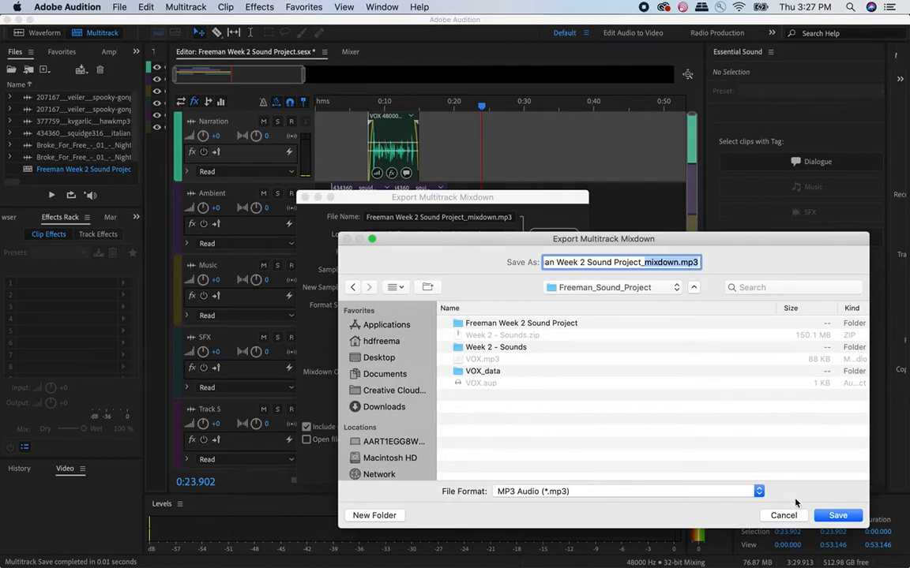
click(838, 515)
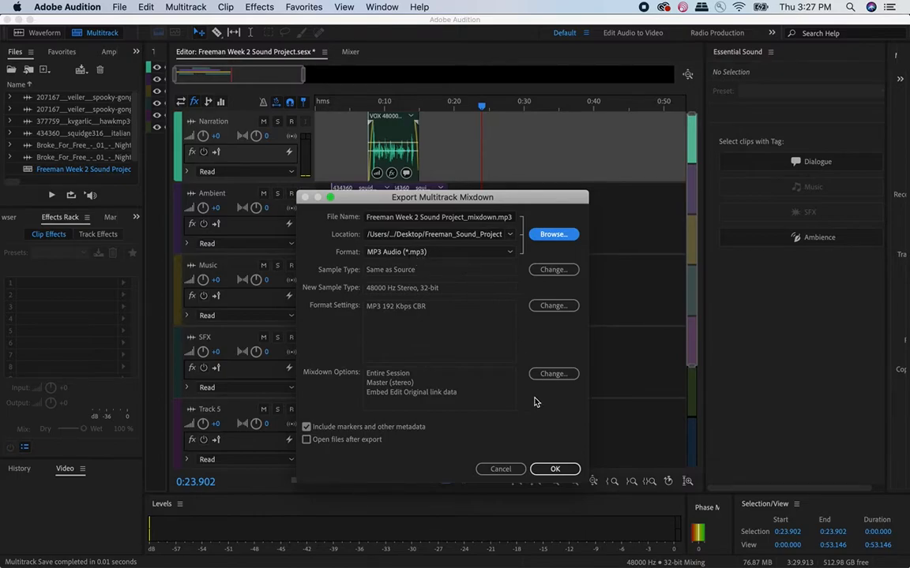
click(556, 469)
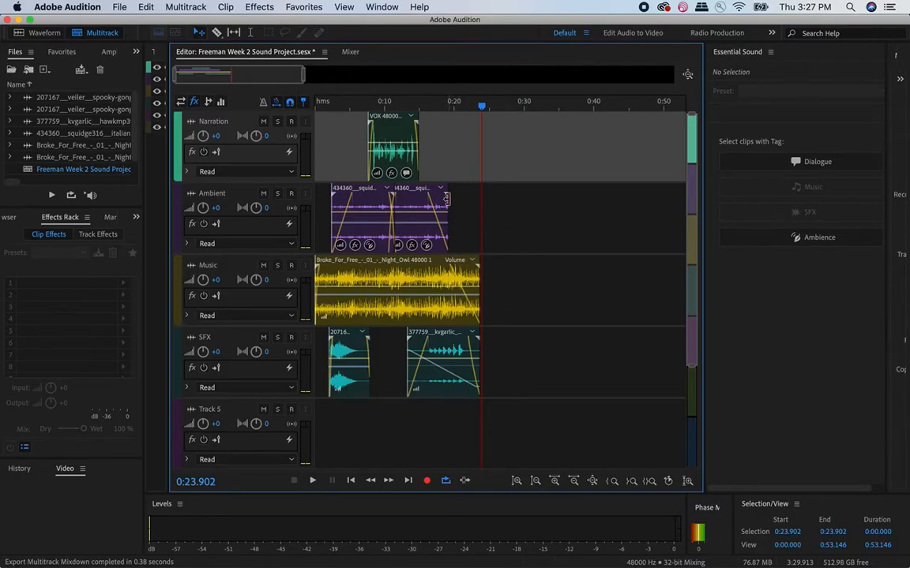
- Save the multitrack session and look over the mixdown export choices
key(super+s)
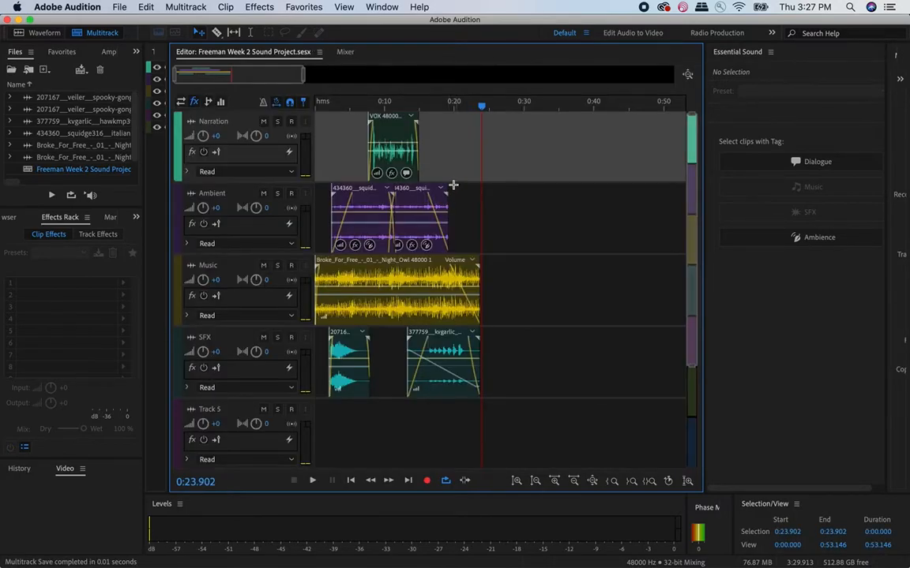
click(122, 6)
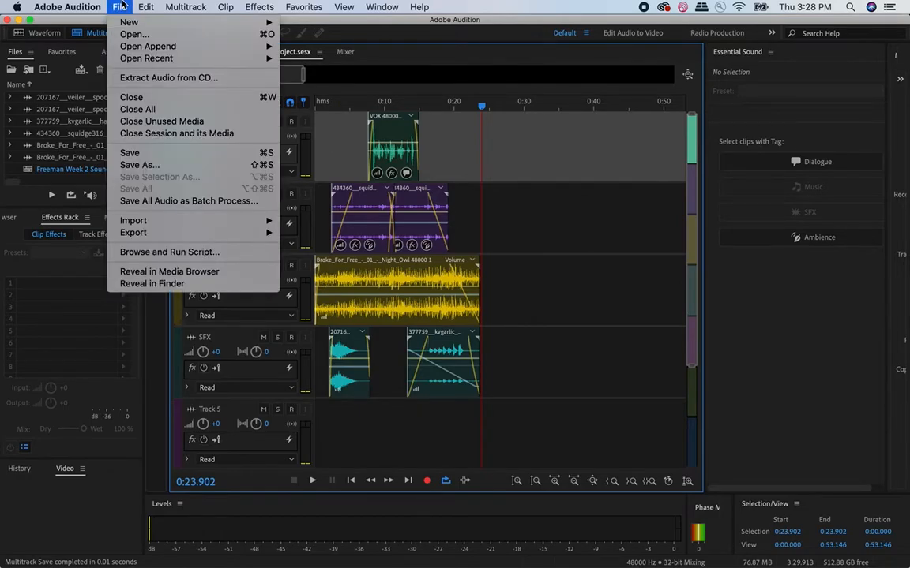
mouse_move(158, 232)
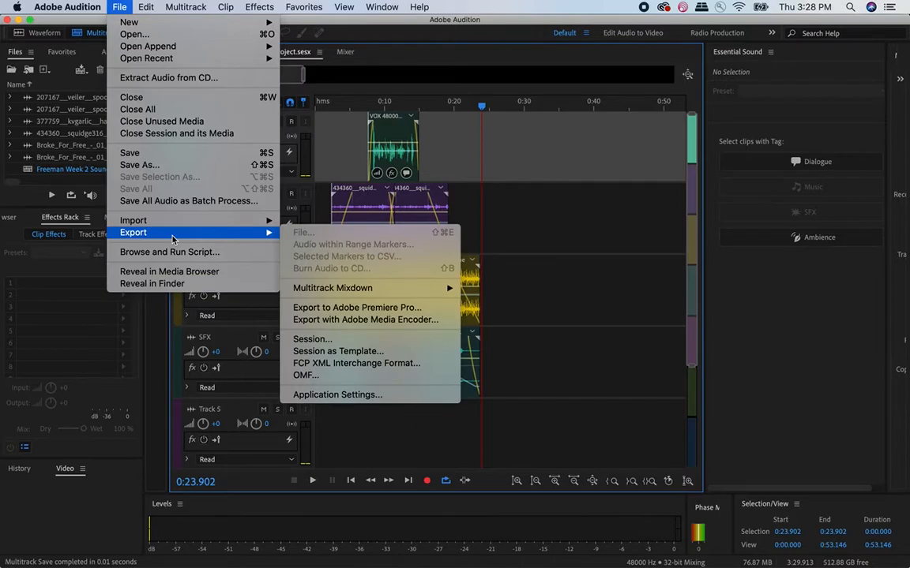
mouse_move(348, 293)
click(544, 275)
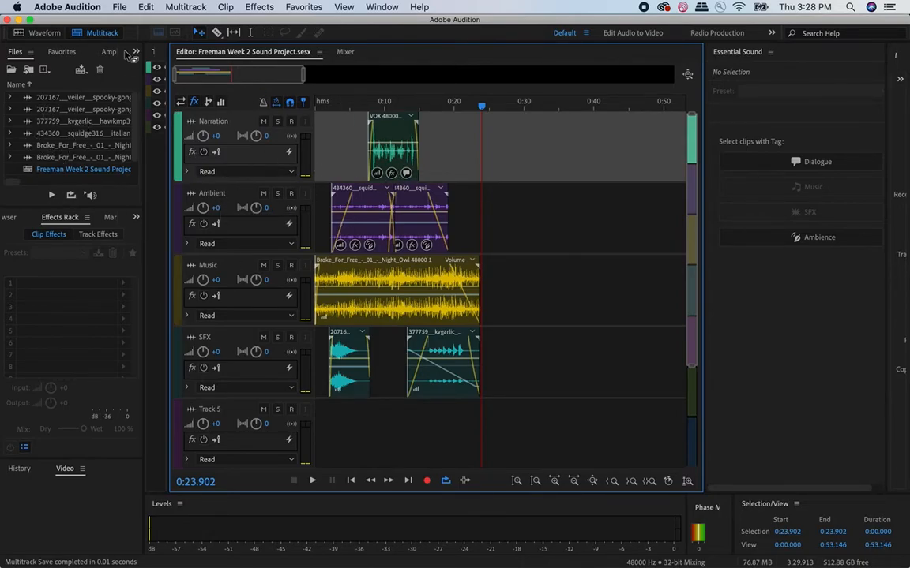
- Start an export of the whole session and browse to the Desktop for its save location
click(117, 7)
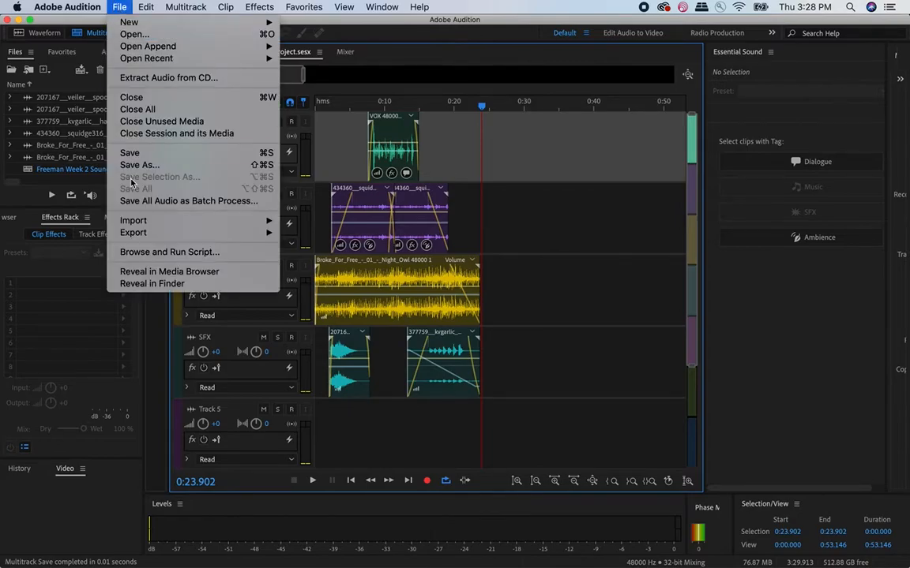
mouse_move(131, 237)
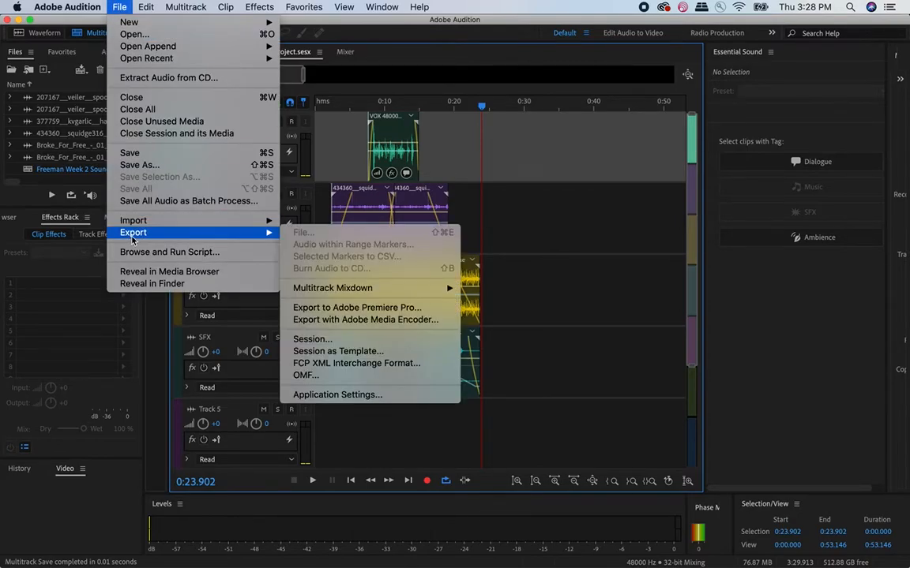
click(360, 341)
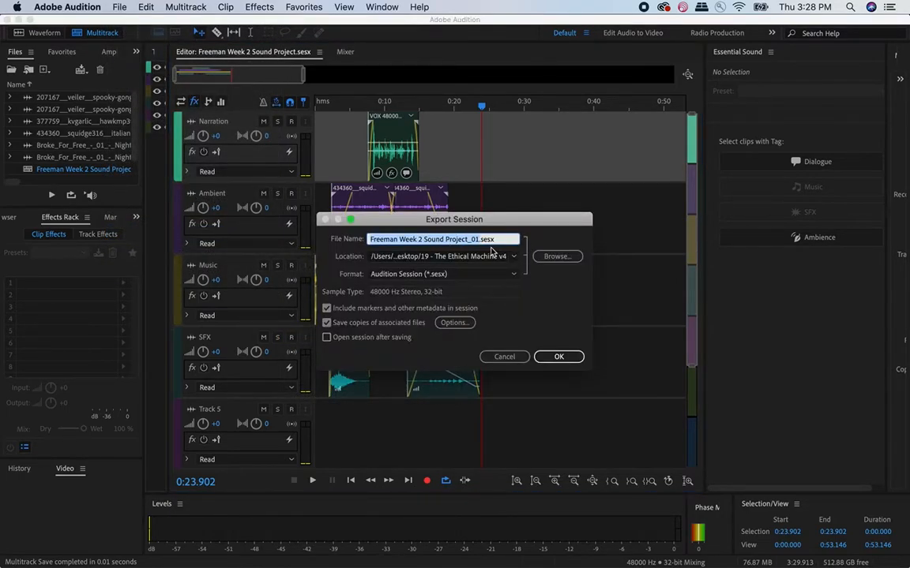
click(557, 256)
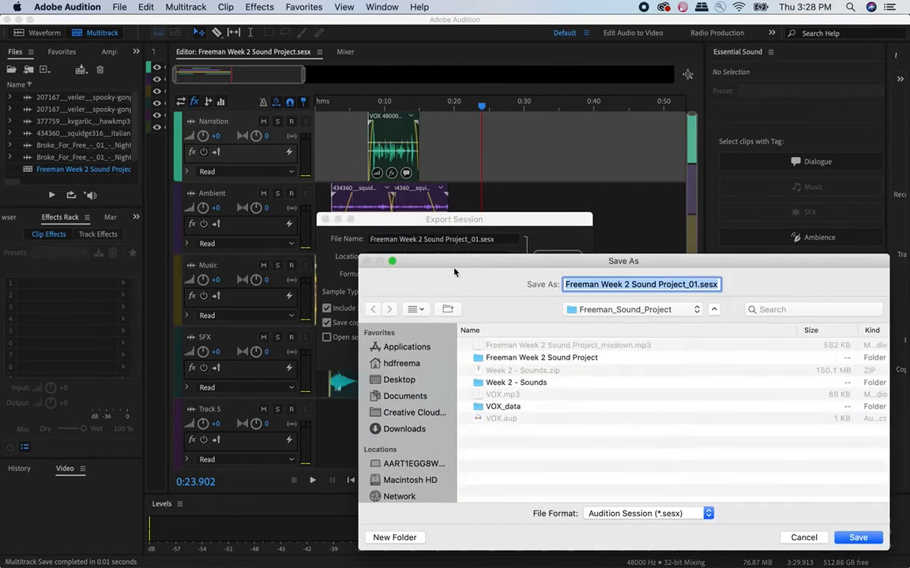
click(397, 380)
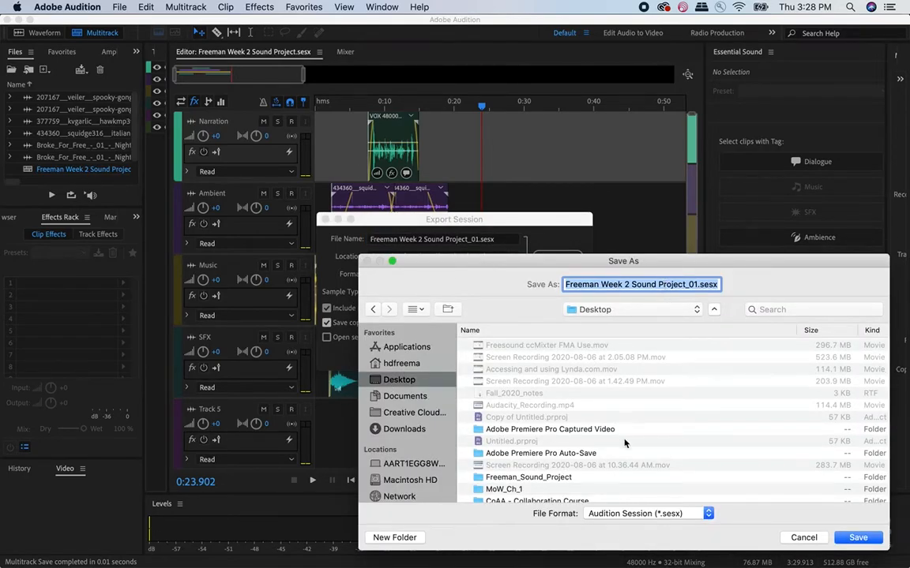
- Create a Desktop folder named with the surname and "Week 2 Sound Project Copy", and choose it for the session under its suggested file name
click(392, 538)
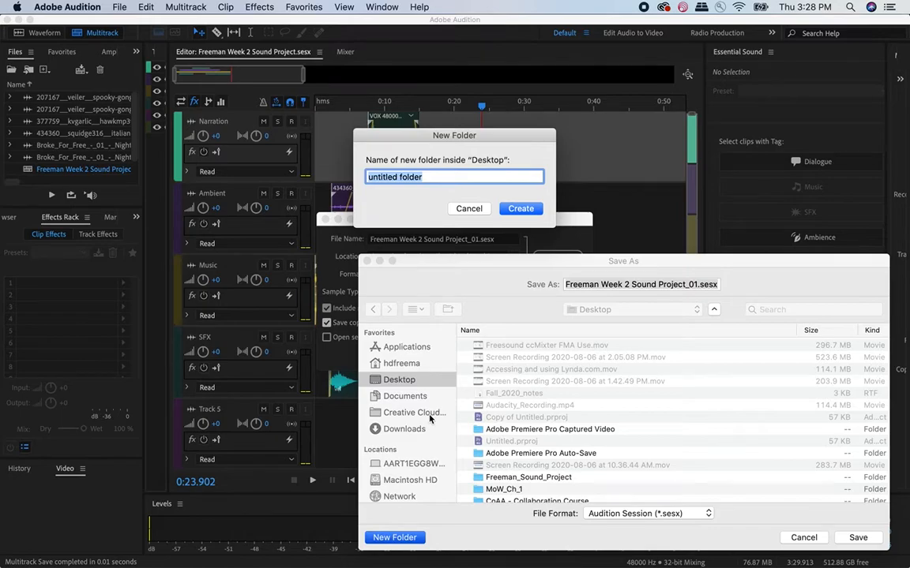
text(Freeman Wee)
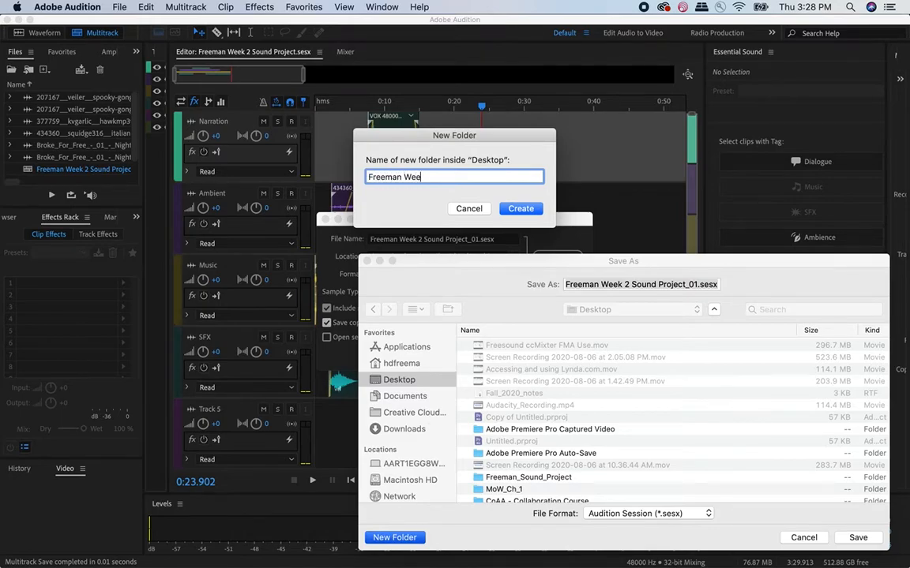
text(k 2 Sound Project Copy)
key(Return)
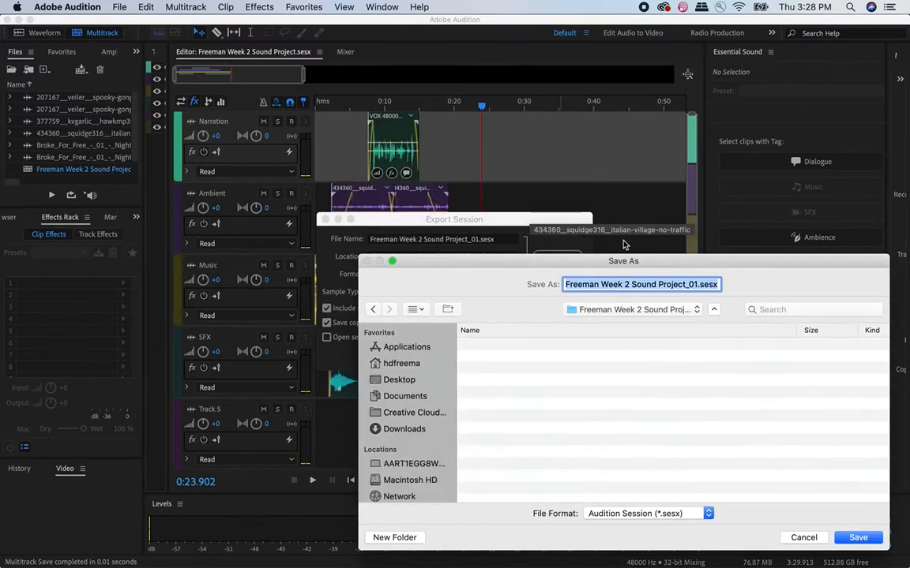
click(858, 537)
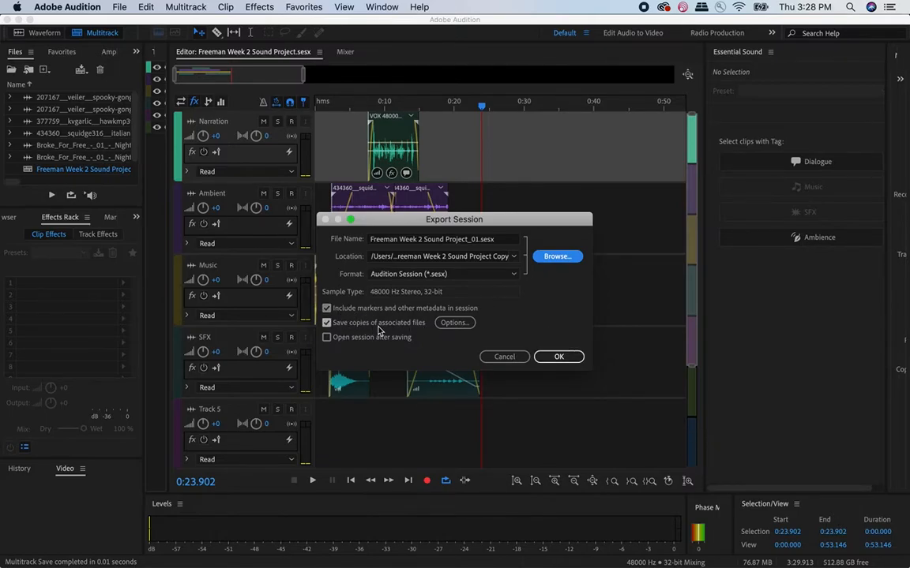
- Run the session export with copies of the associated files included, and quit Audition
click(453, 323)
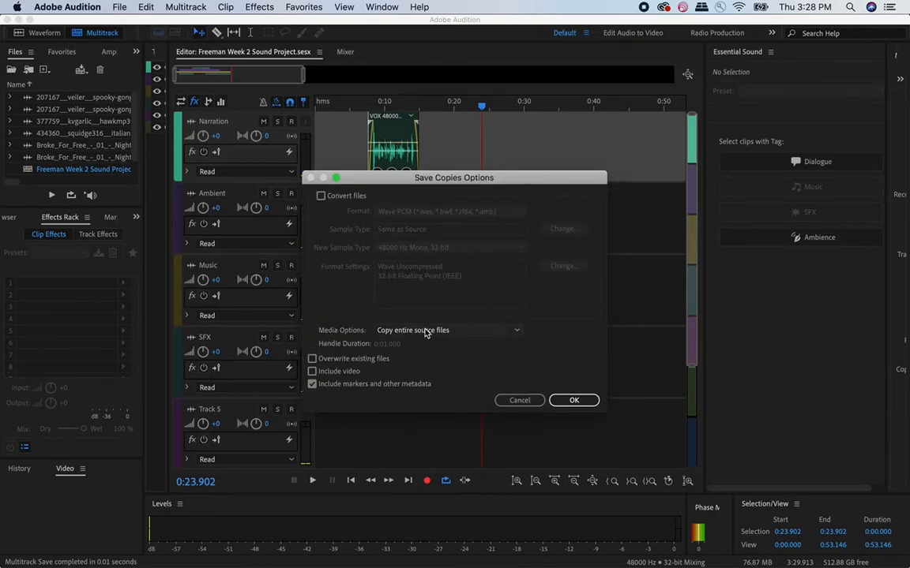
click(518, 401)
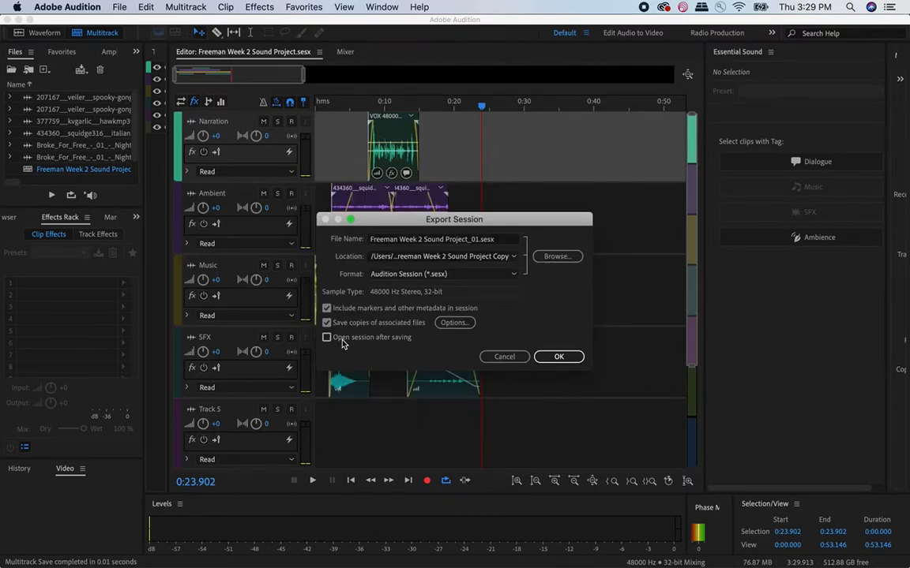
click(559, 357)
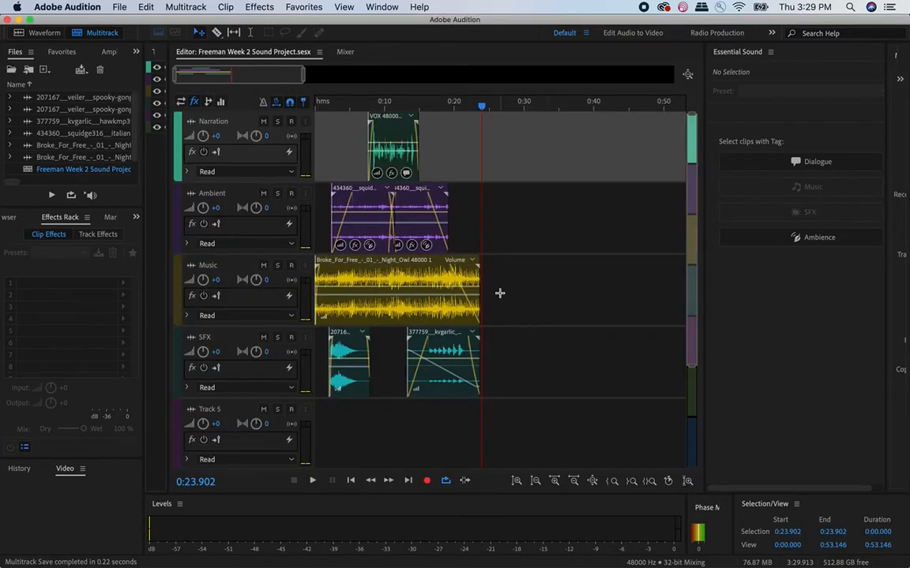
key(super+q)
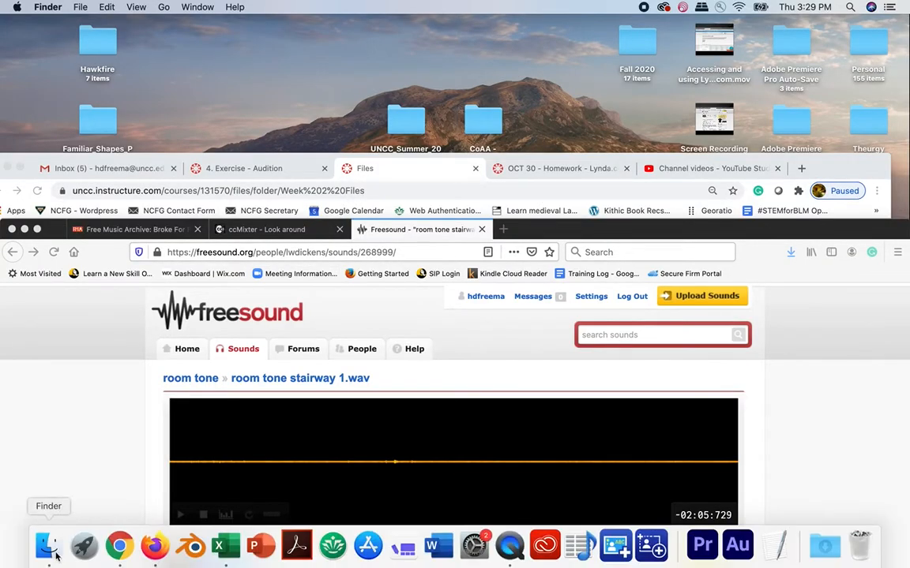
- Switch to Finder and inspect the copied media files and the session file in the project copy folder on the Desktop
click(47, 555)
click(345, 387)
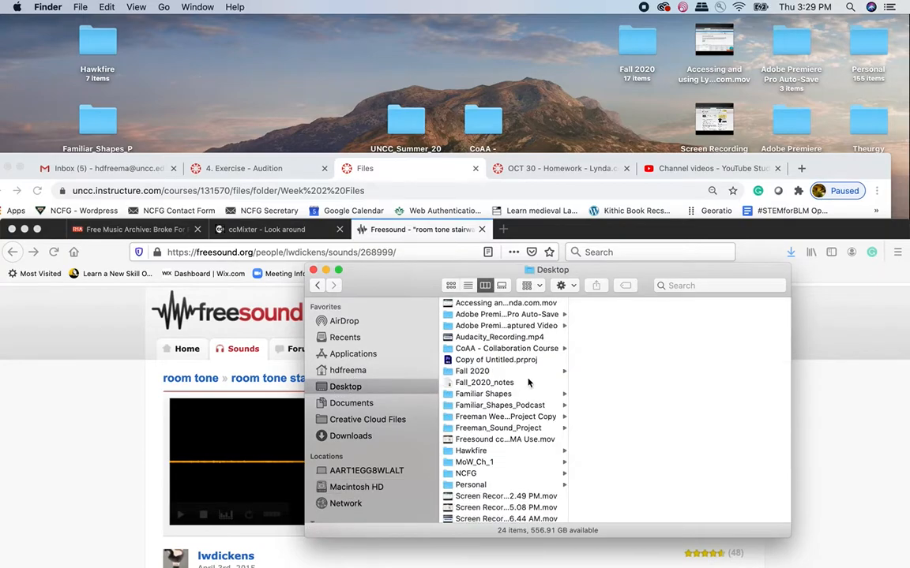
click(537, 417)
click(612, 304)
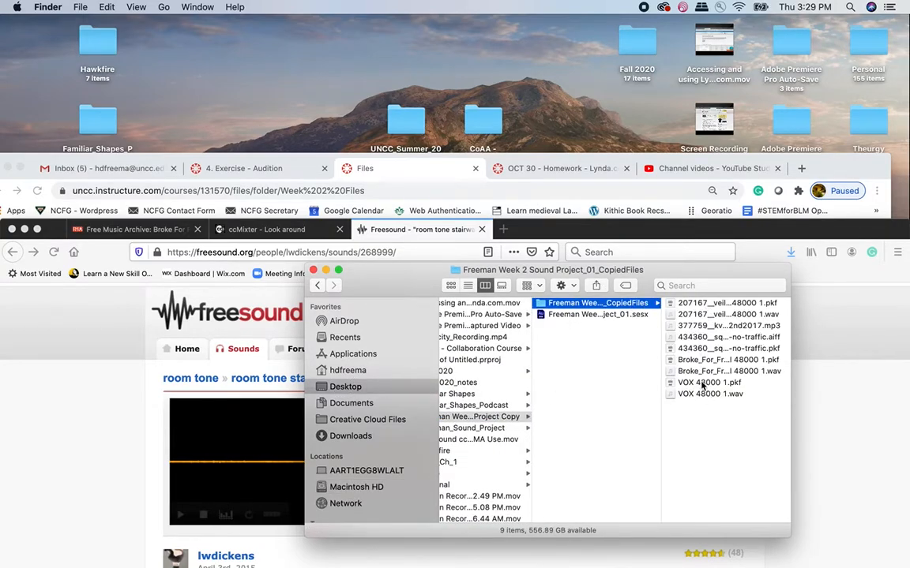
click(612, 314)
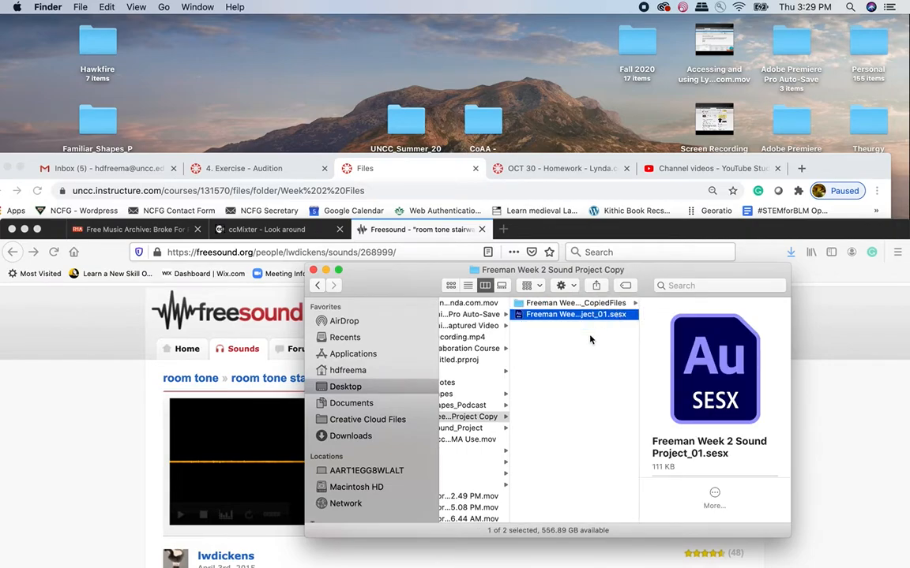
- Open the exported session file from the project copy folder to check it, and return to the folder
scroll(591, 340, left, 3)
click(580, 315)
double_click(581, 315)
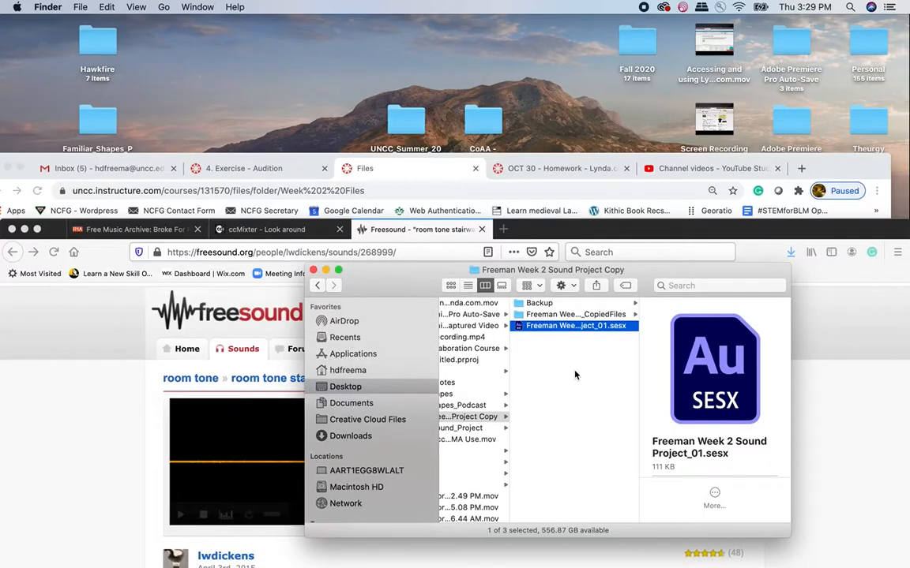
click(575, 375)
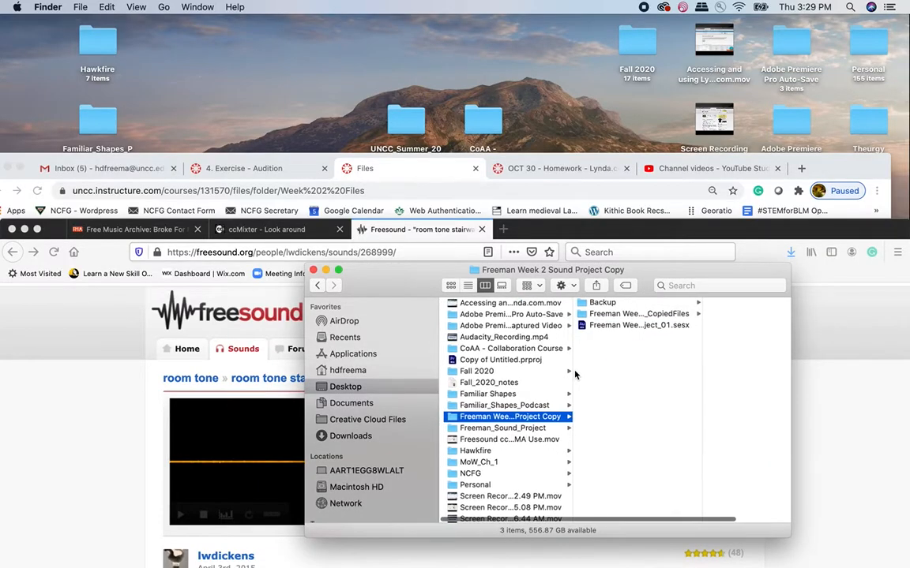
- Copy the mixdown MP3 from the original sound project folder into the project copy folder on the Desktop
click(524, 428)
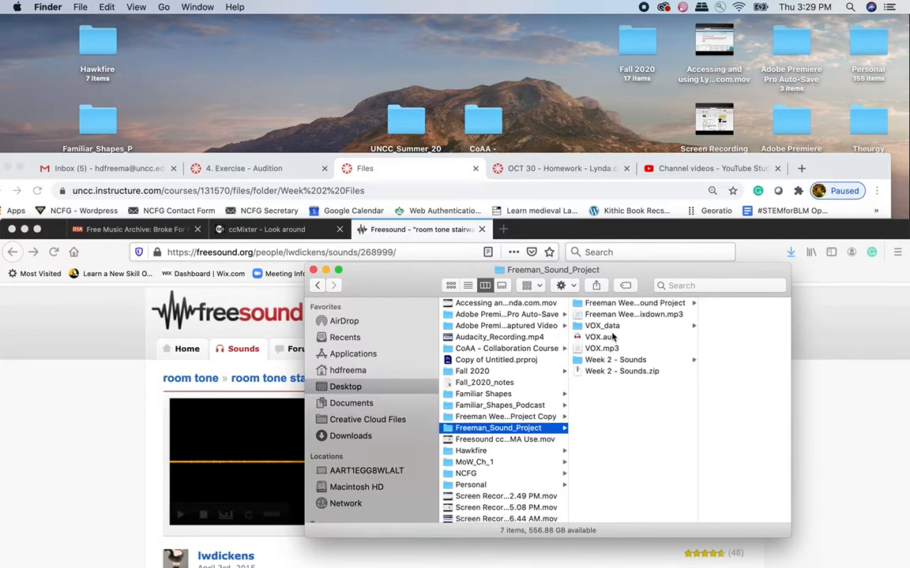
click(612, 314)
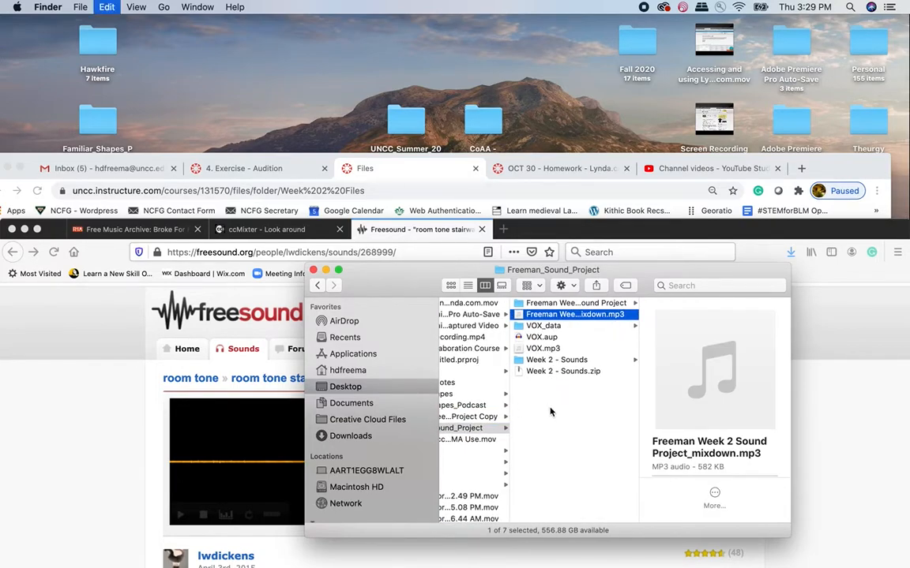
scroll(505, 419, left, 3)
scroll(482, 424, left, 2)
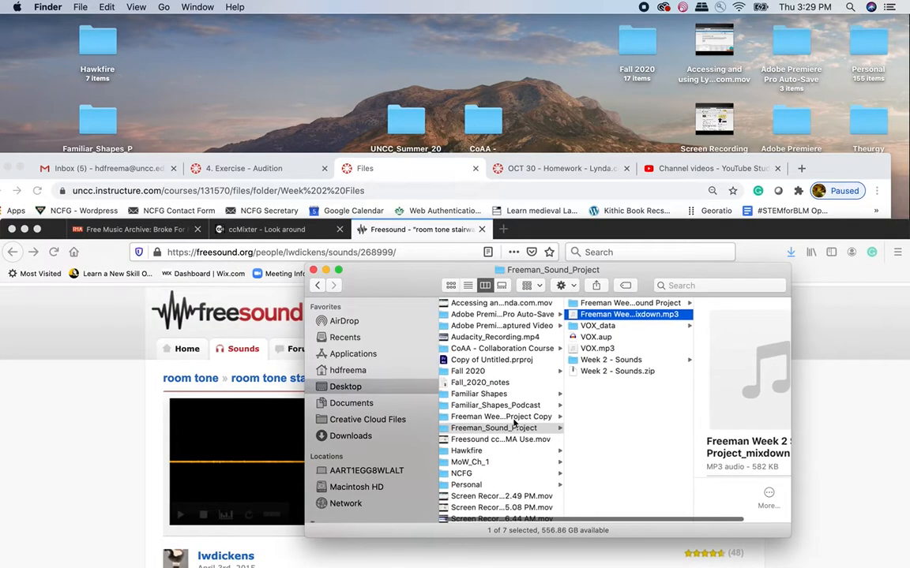
click(515, 420)
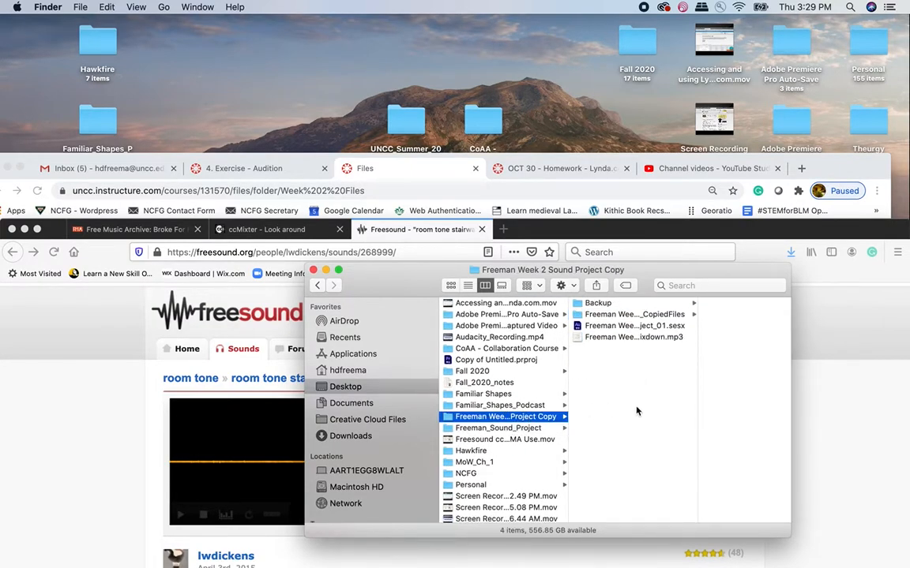
- Examine the project copy folder's contents: the backup folder, copied media files, session file and mixdown MP3
click(605, 328)
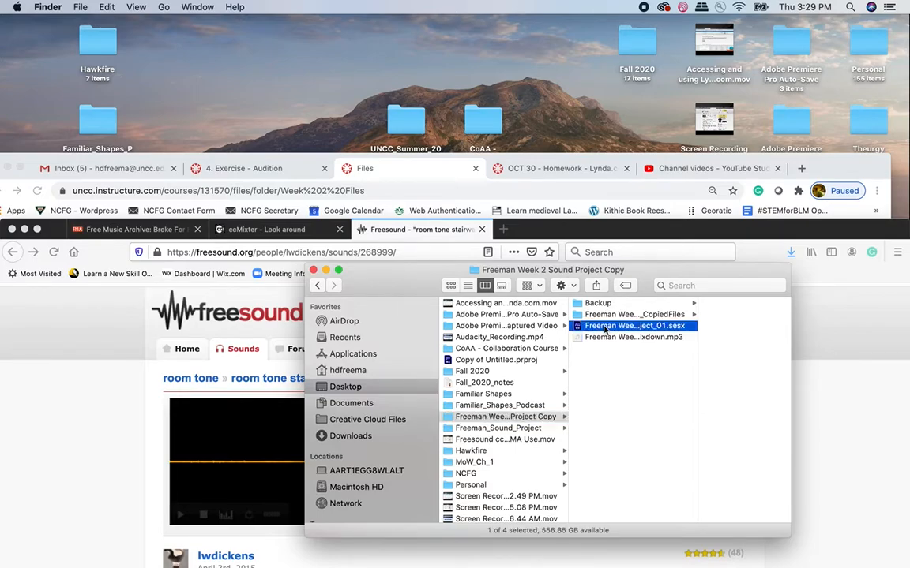
click(605, 328)
click(579, 303)
click(588, 316)
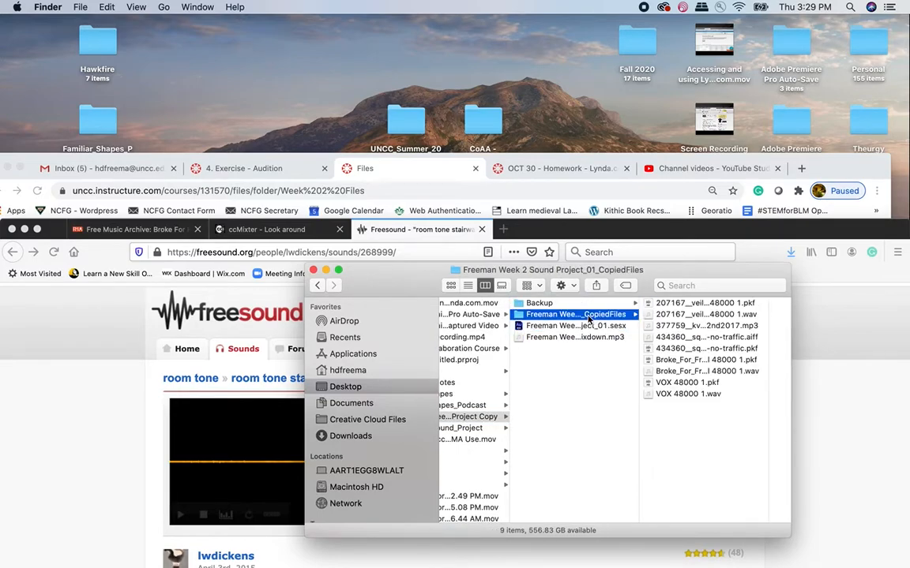
click(566, 327)
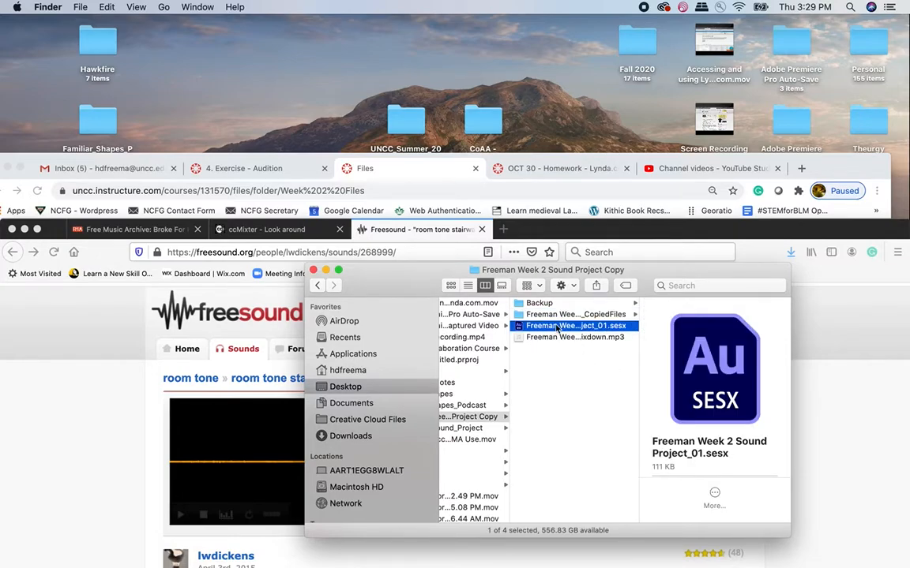
click(547, 338)
click(543, 327)
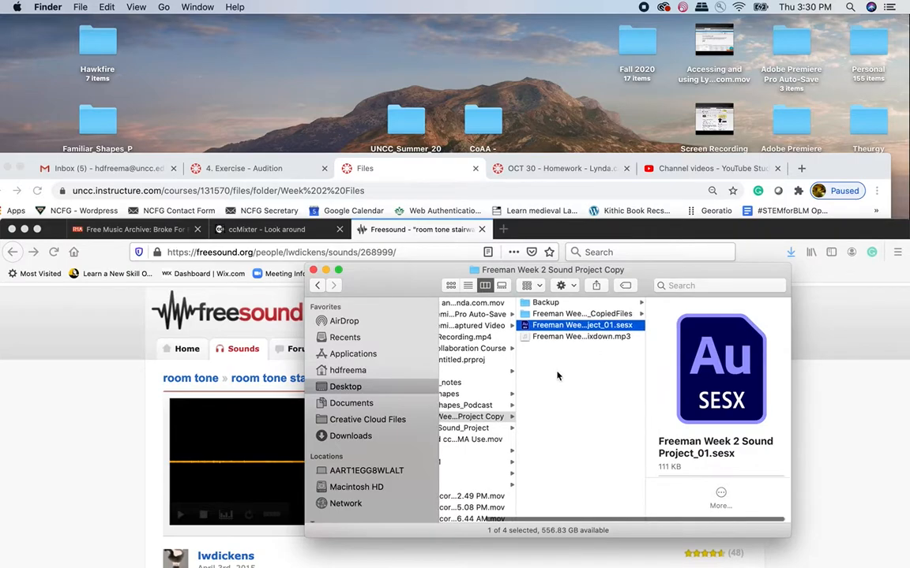
- Open the mixdown MP3 in QuickTime Player, play a short part of it, and close the player
click(540, 340)
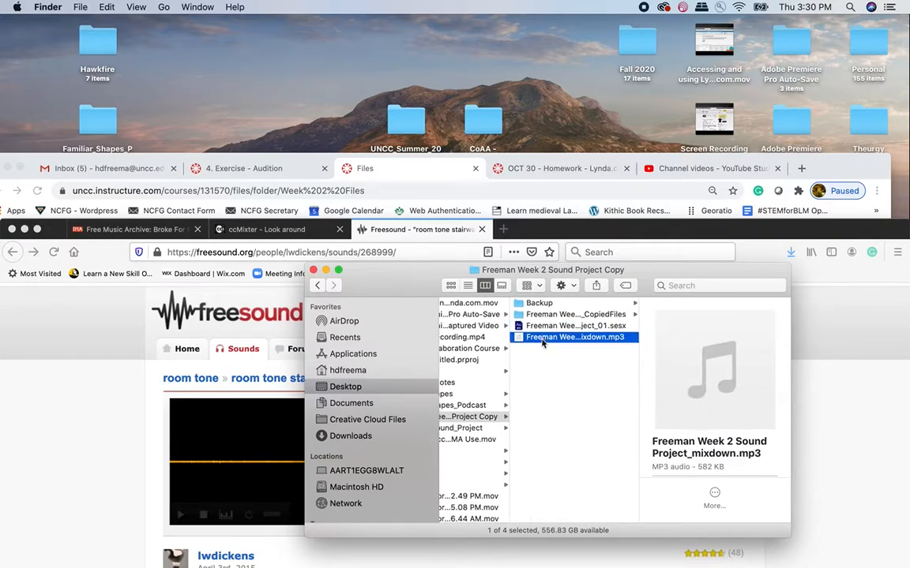
double_click(541, 338)
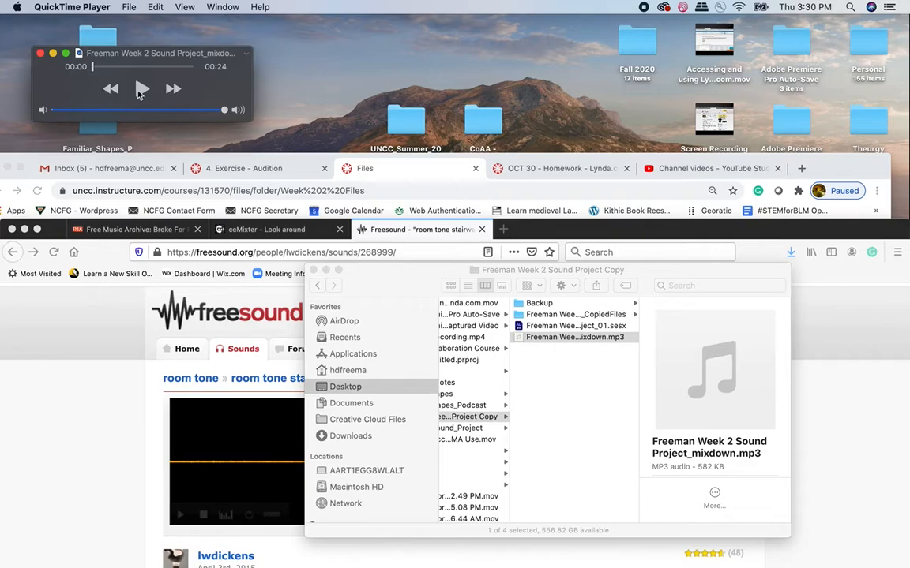
click(143, 90)
click(143, 91)
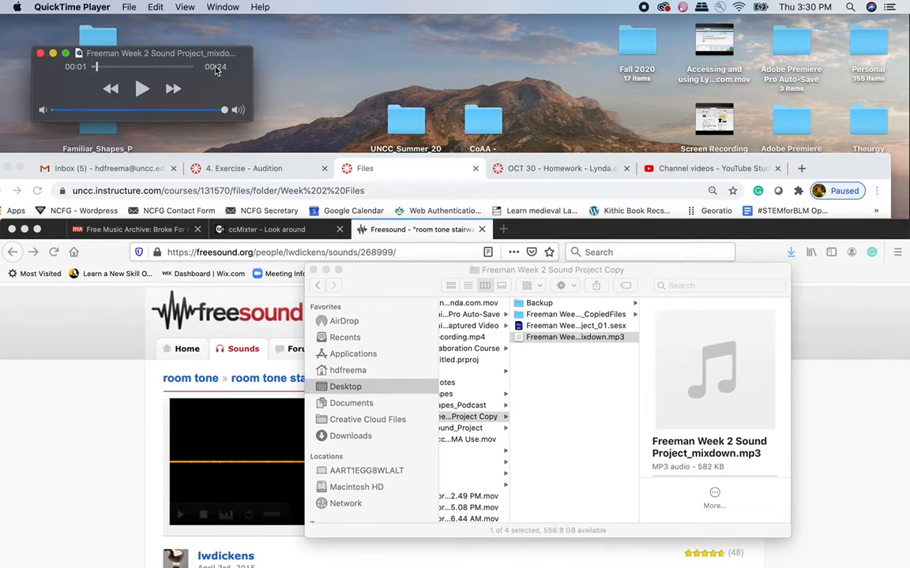
mouse_move(162, 68)
mouse_down()
mouse_move(170, 69)
mouse_move(150, 68)
mouse_up()
click(41, 53)
- Compress the project copy folder on the Desktop into a ZIP archive and select the archive
click(663, 430)
scroll(553, 430, left, 3)
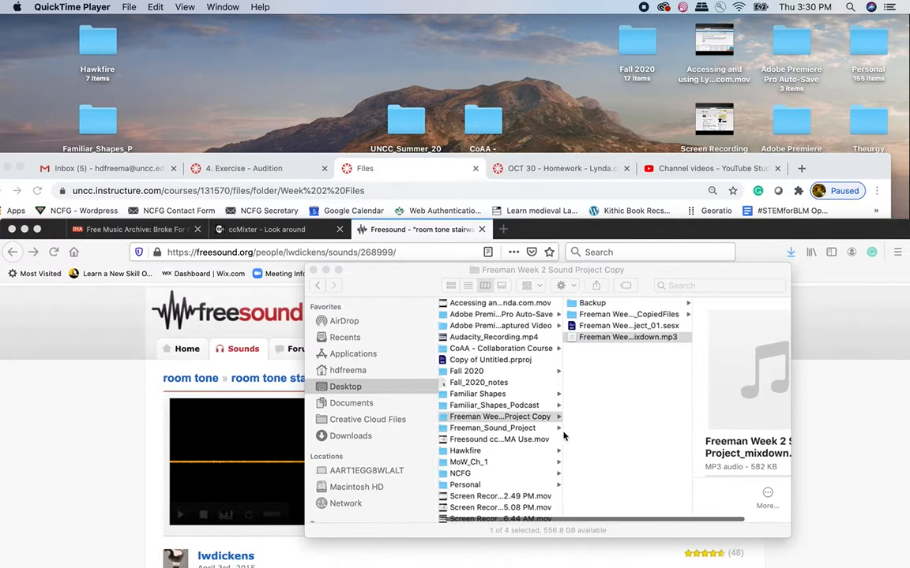
key(Return)
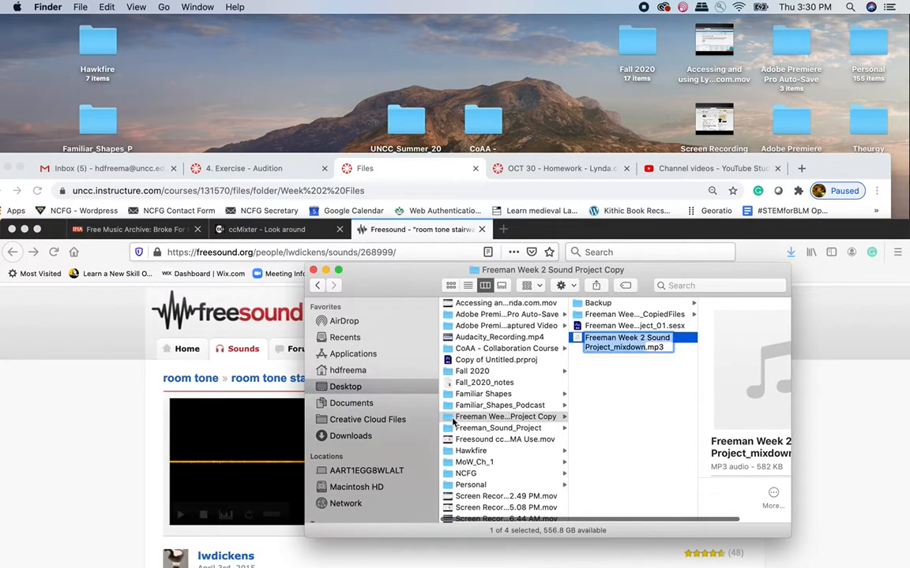
right_click(449, 421)
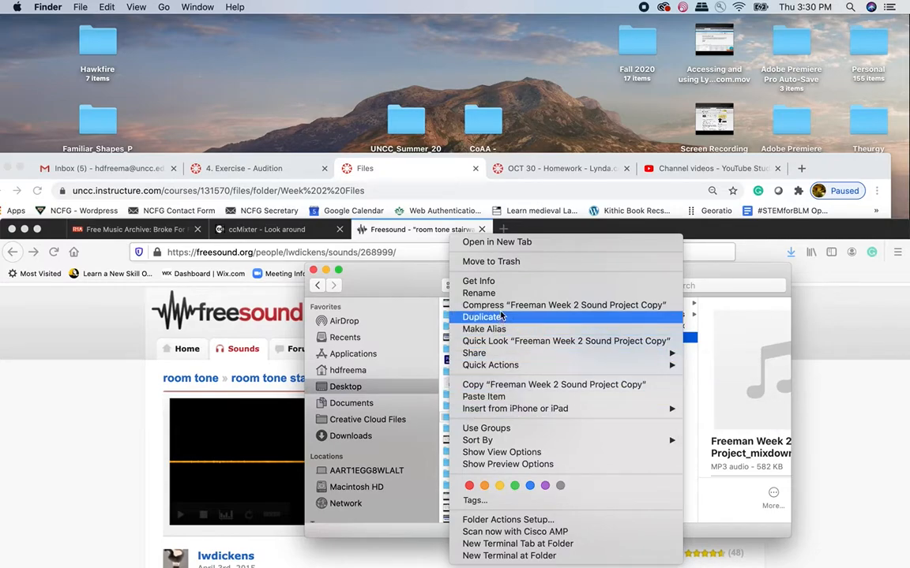
key(Escape)
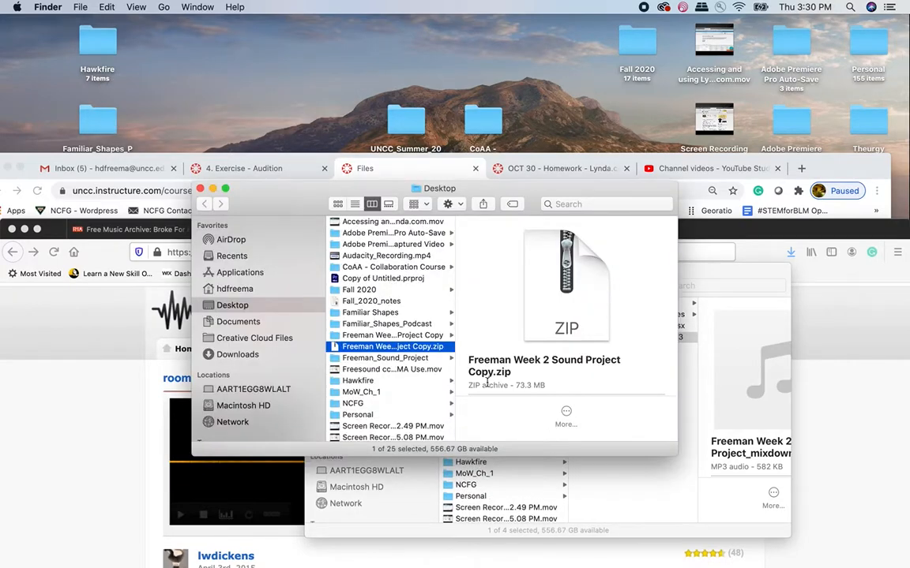
click(384, 347)
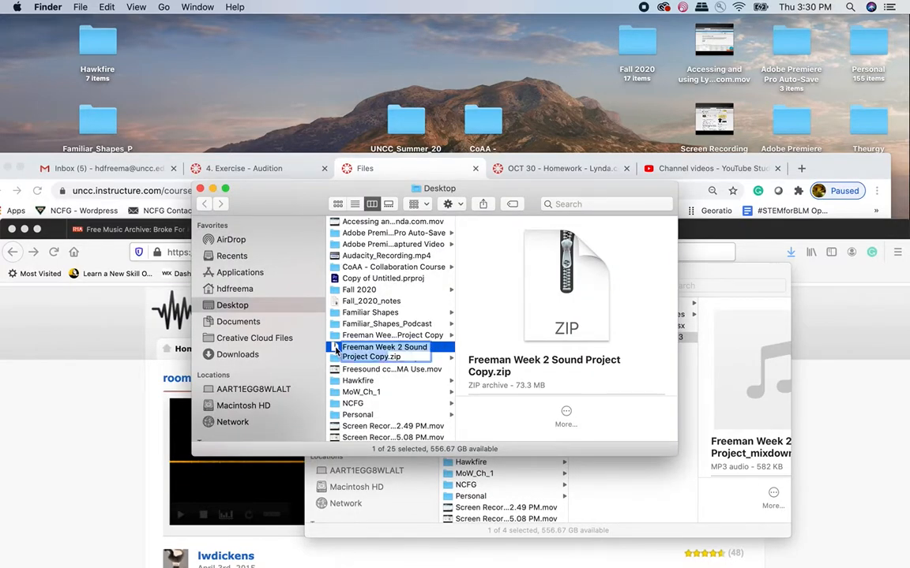